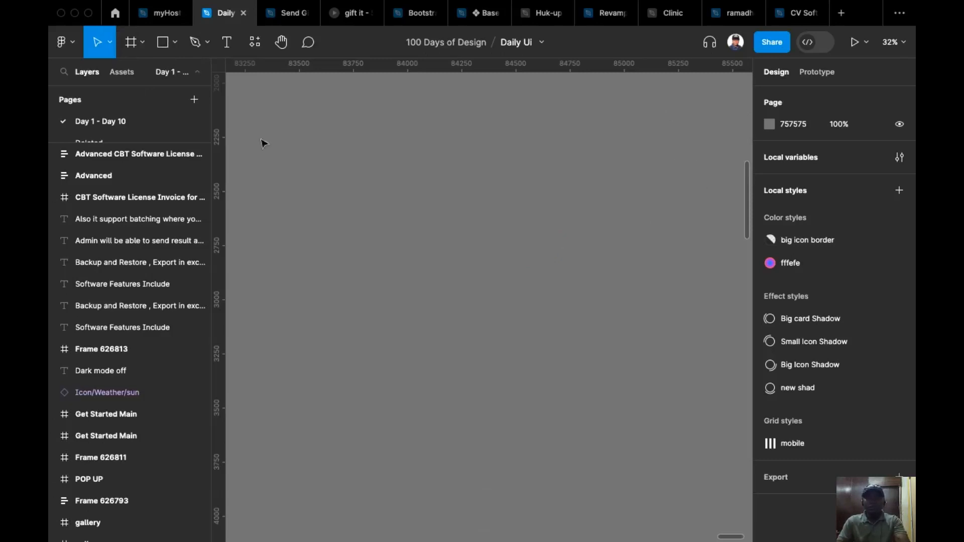
Create a frame from the iPhone 13 Pro Max preset and move it to about X 83915, Y 2449.
left_click(142, 42)
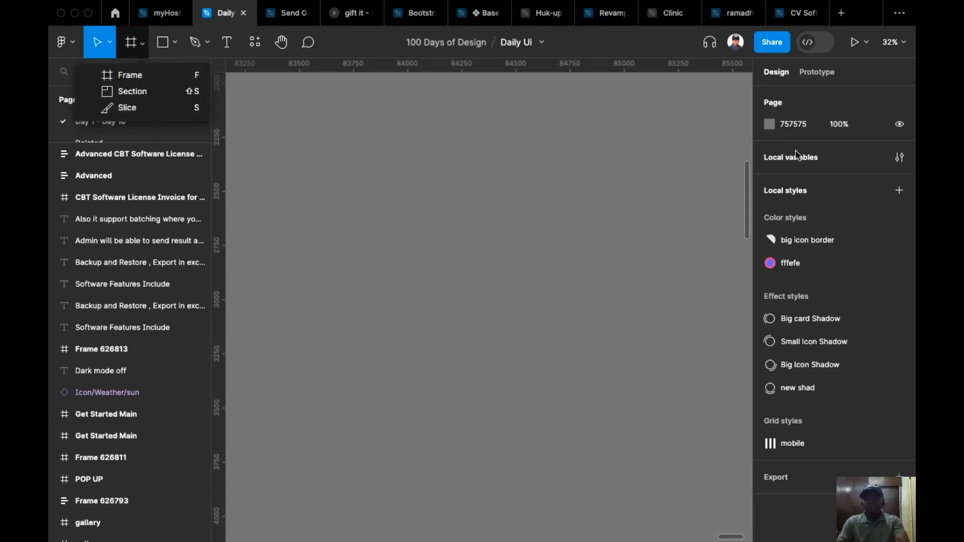
left_click(134, 76)
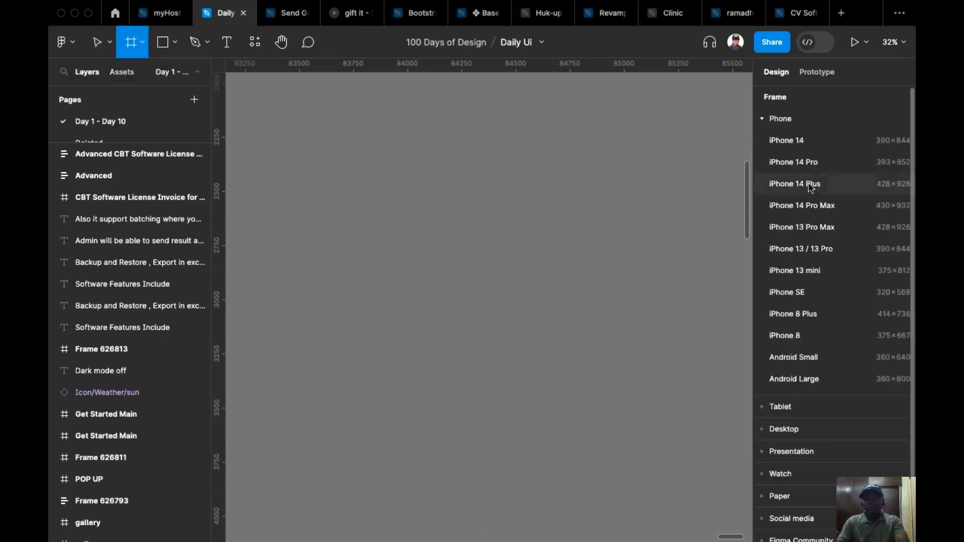
left_click(824, 226)
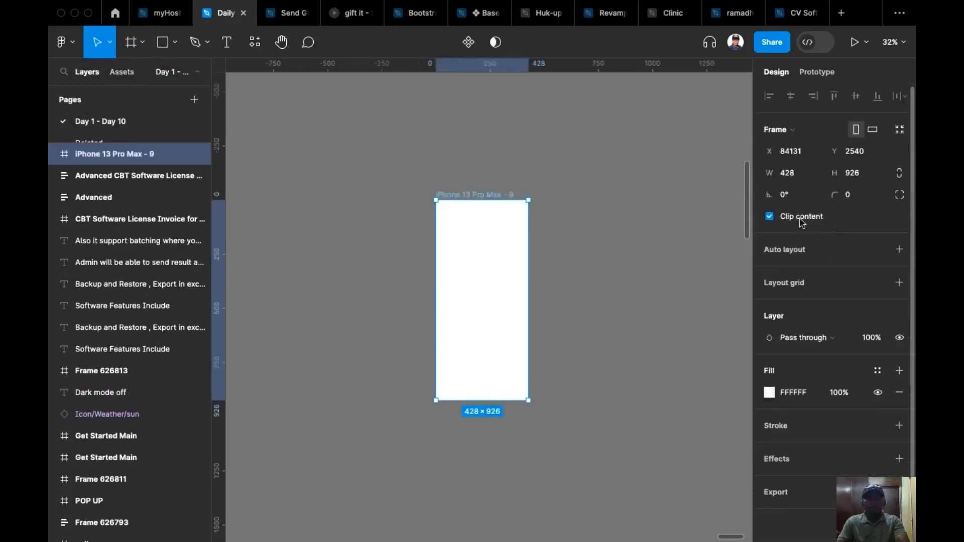
left_click_drag(474, 196, 427, 177)
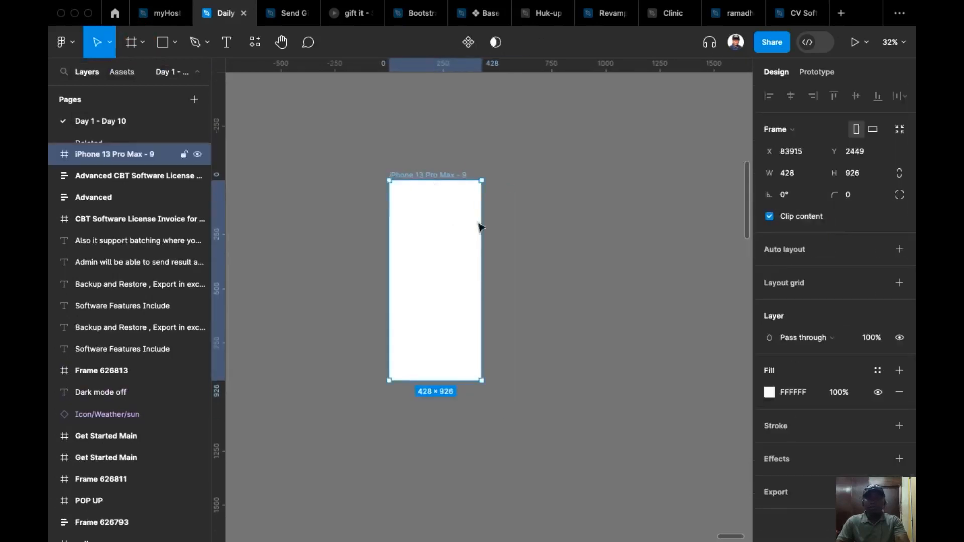
left_click(573, 342)
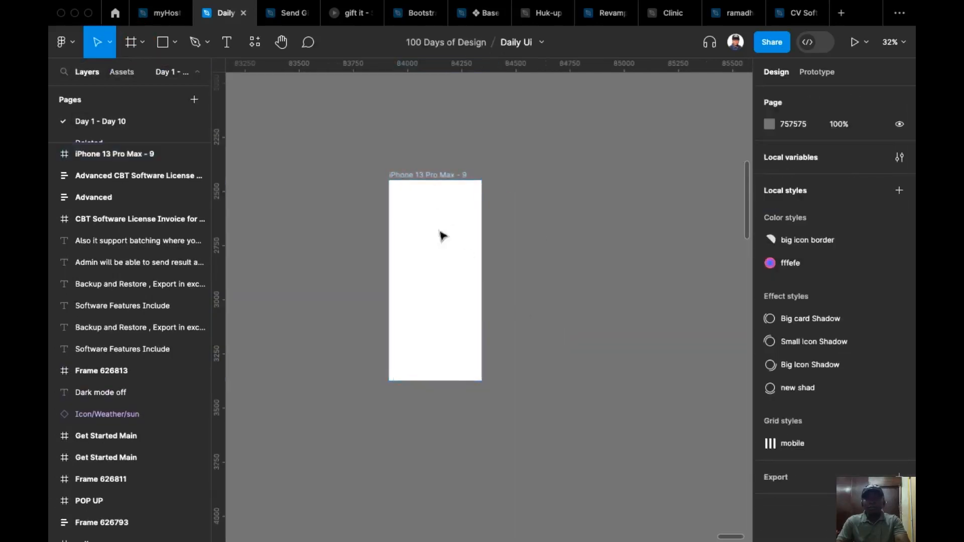
Apply the "mobile" grid style to the iPhone 13 Pro Max frame.
left_click(428, 180)
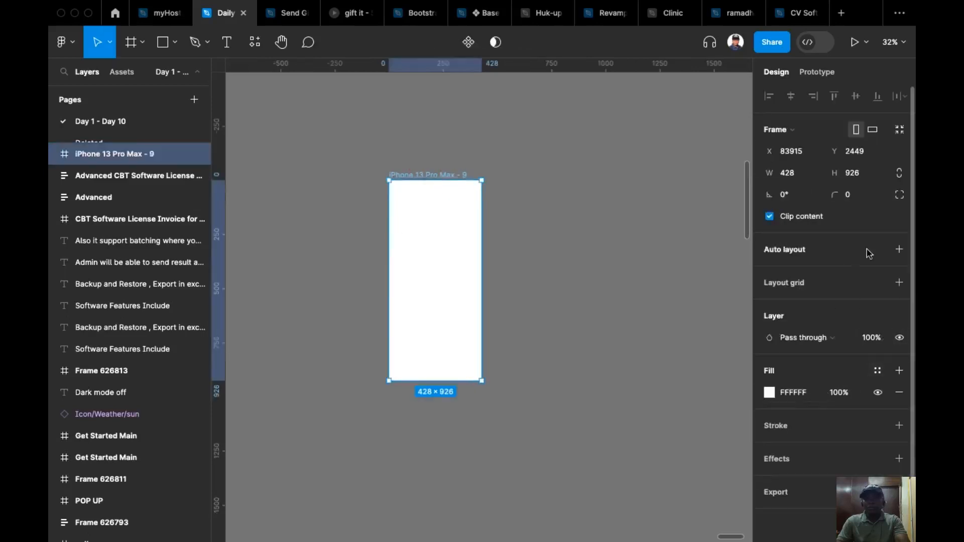
left_click(878, 284)
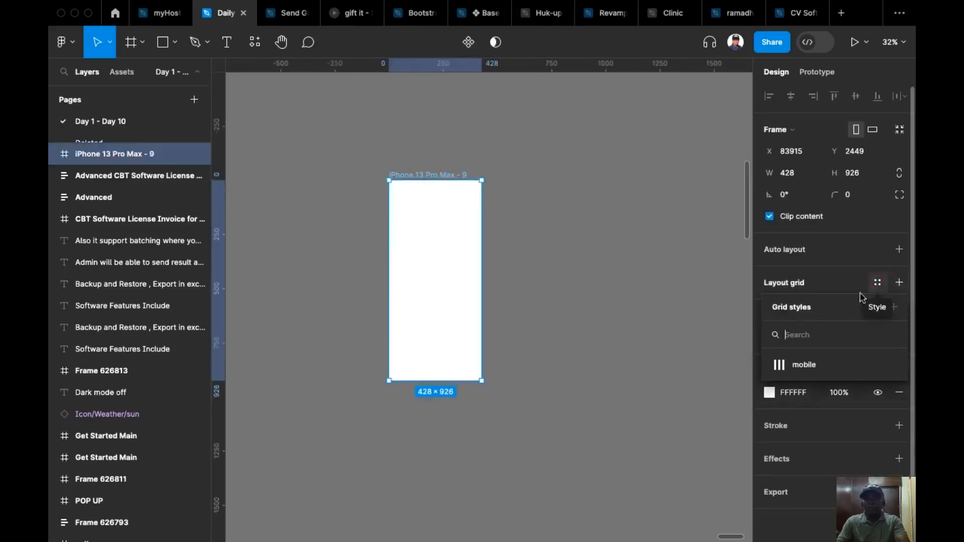
left_click(823, 361)
Open the "mobile" grid style for editing, close it unchanged, and detach the style from the frame's layout grid.
scroll(436, 292, "up", 2)
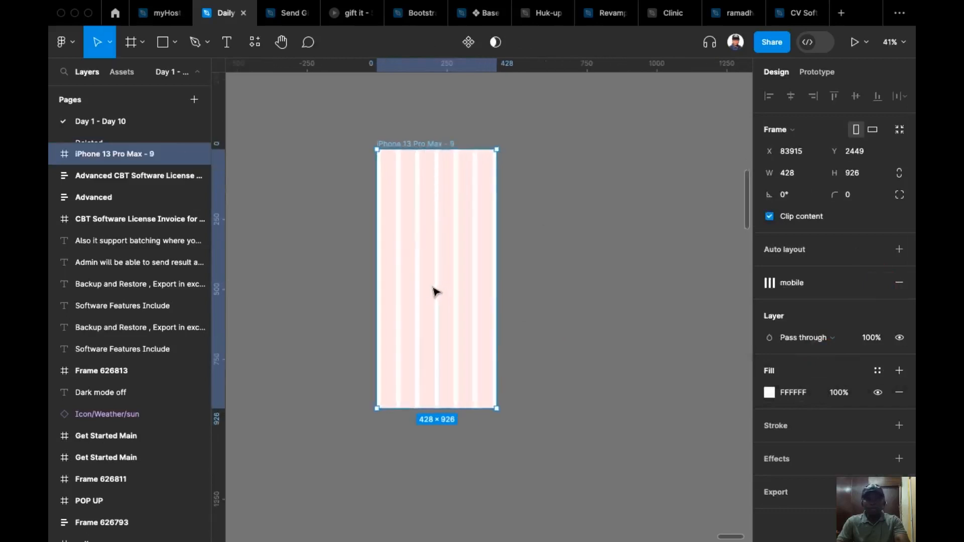
left_click(770, 282)
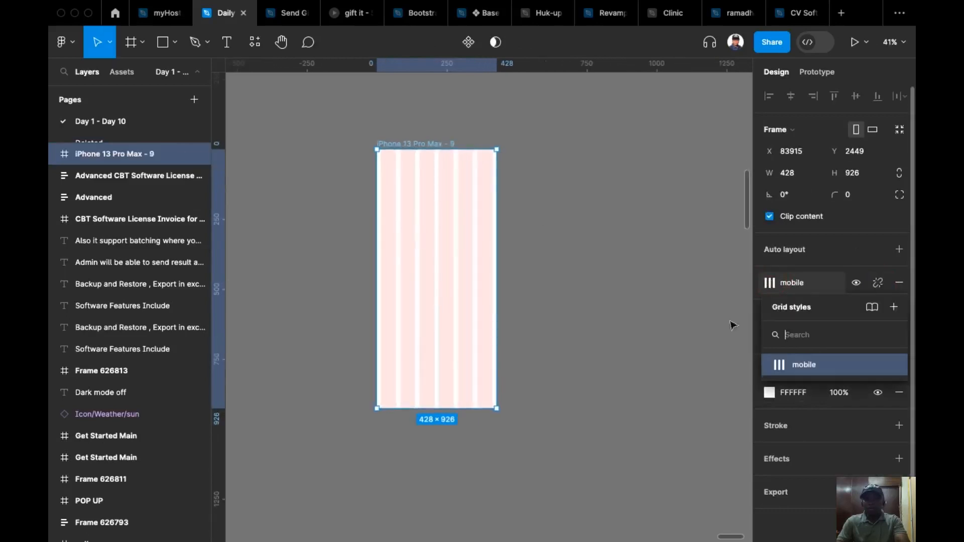
left_click(890, 365)
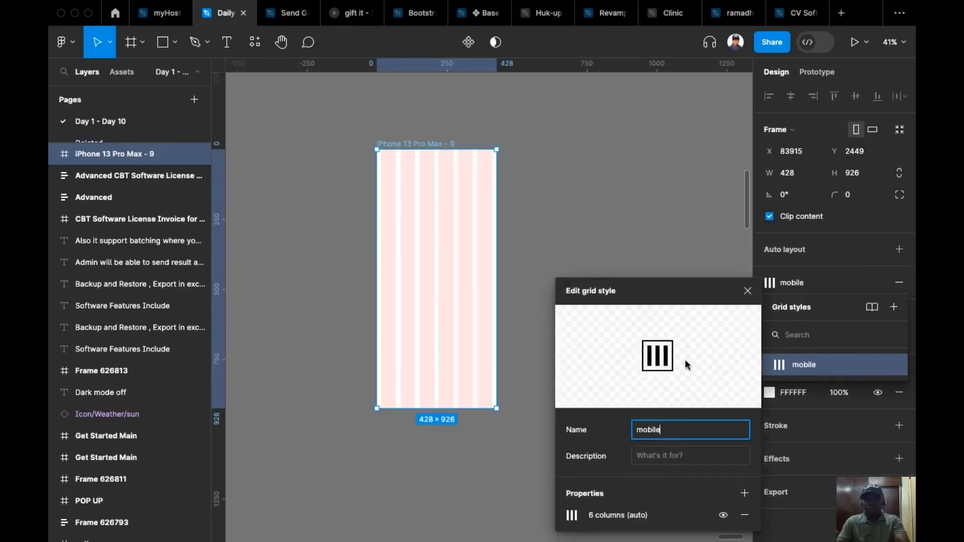
left_click(747, 291)
left_click(877, 282)
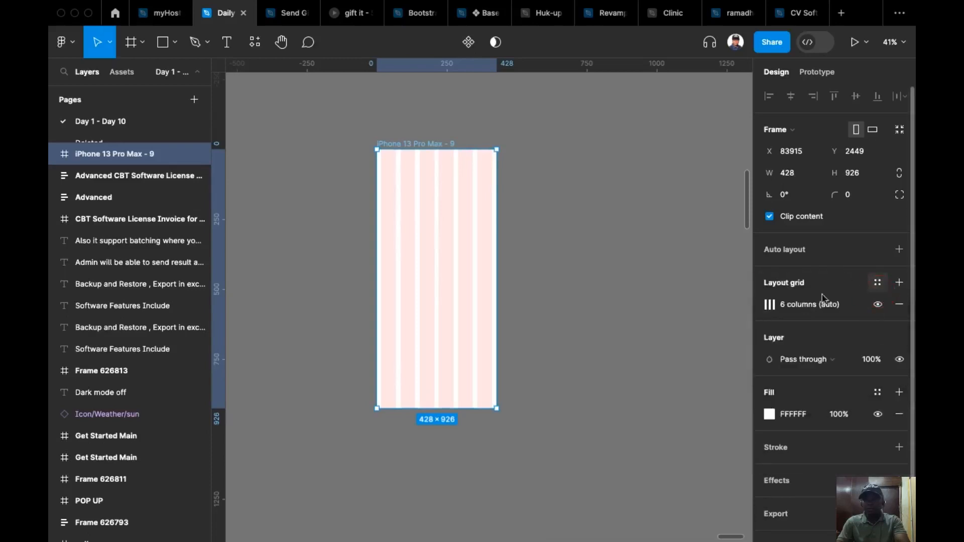
Set the margin of the frame's column layout grid to 24.
left_click(770, 305)
left_click(713, 413)
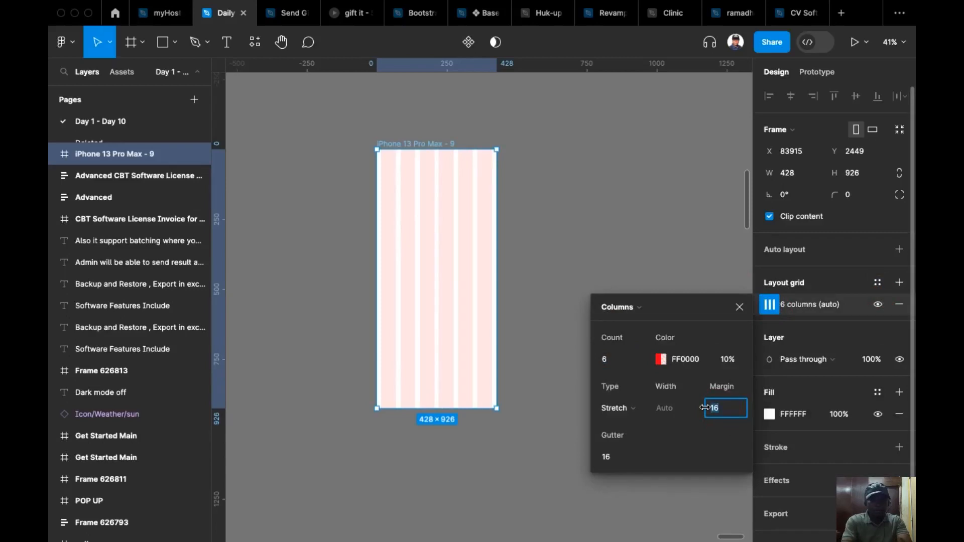
type("24")
key("Return")
key("Return")
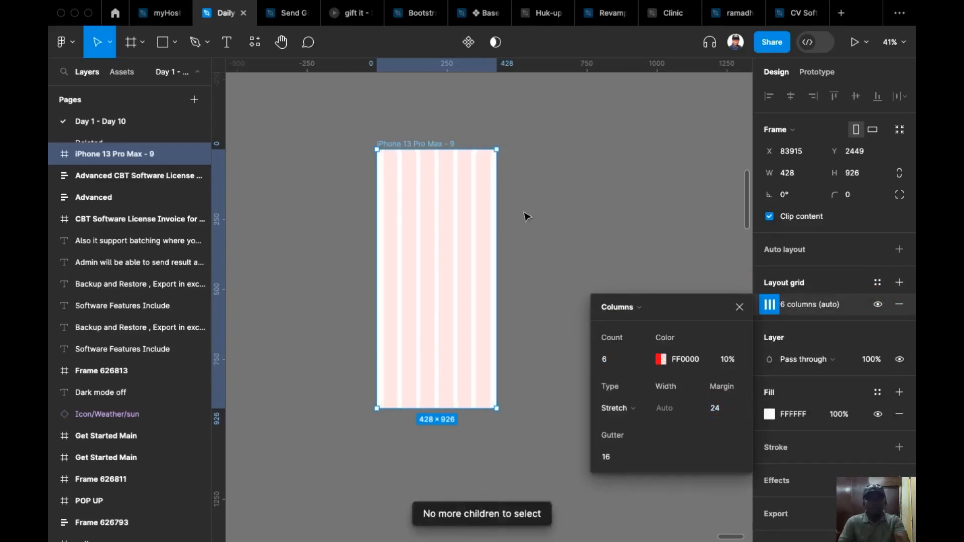
left_click(534, 225)
Add the text "Counter" near the top of the phone frame, at about X 131, Y 78.
scroll(504, 237, "up", 5)
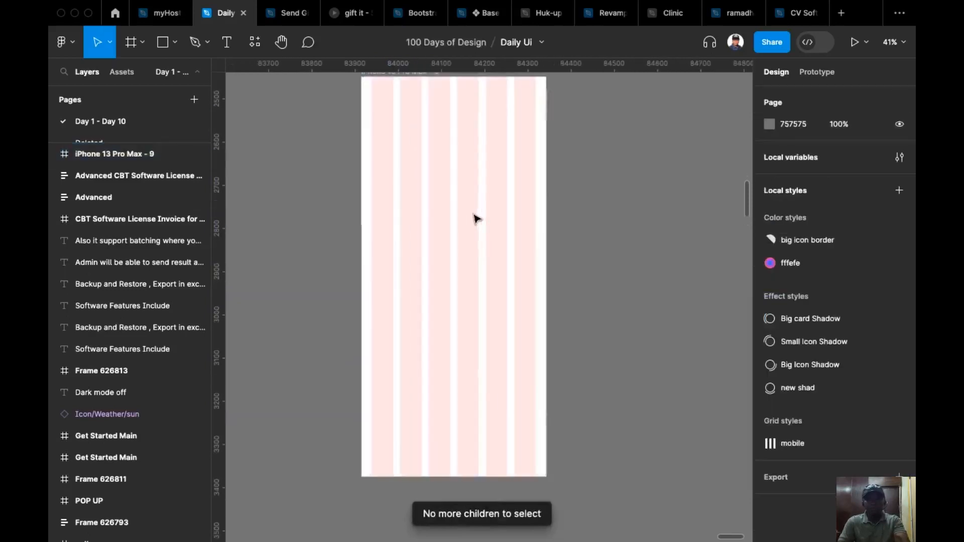
scroll(467, 306, "down", 2)
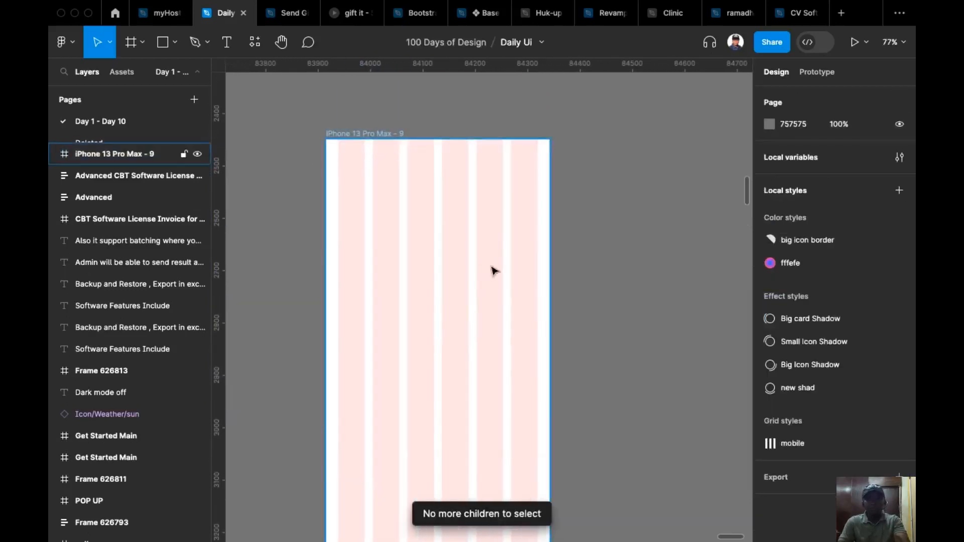
scroll(485, 251, "down", 1)
left_click(462, 226)
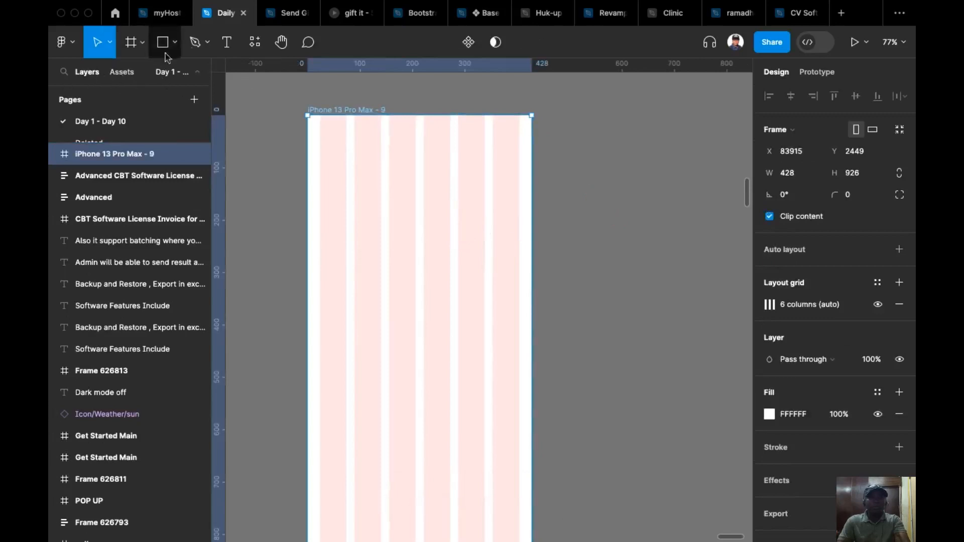
key("t")
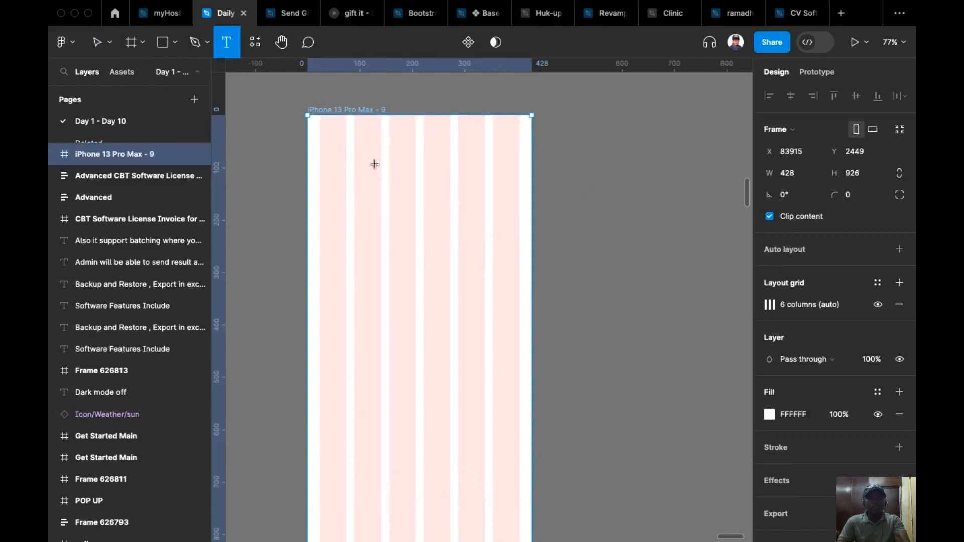
left_click(376, 157)
type("C")
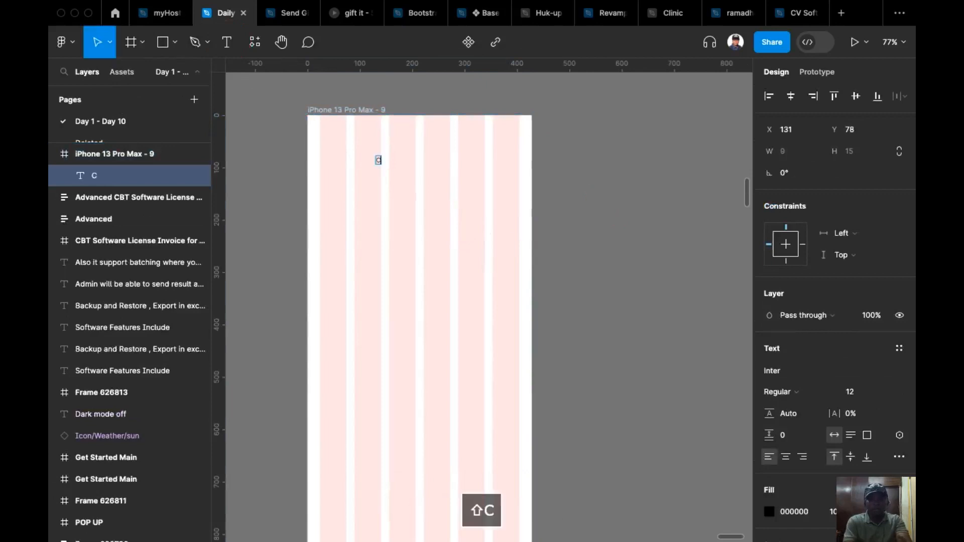
type("ounter")
key("Escape")
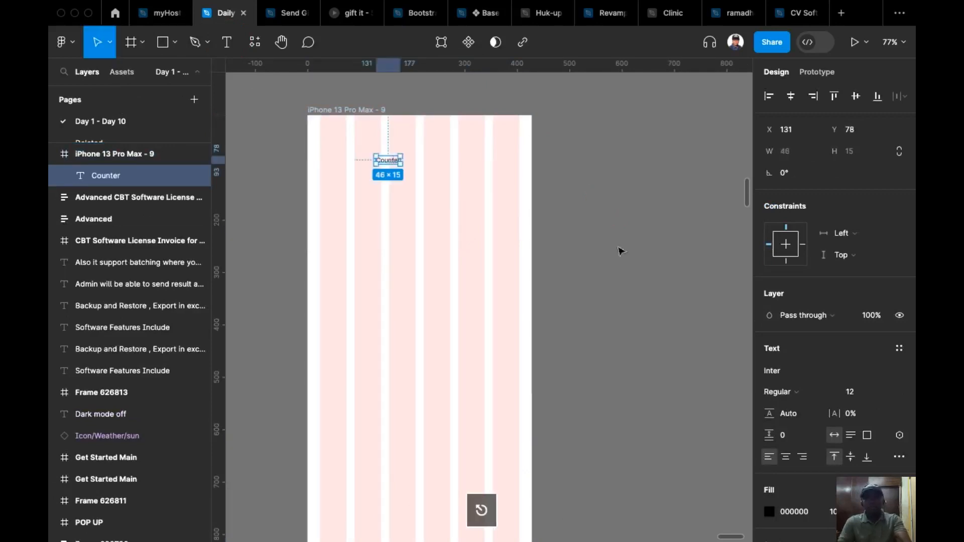
Set the "Counter" text to size 24 and Bold weight, and centre it horizontally in the frame.
left_click(880, 392)
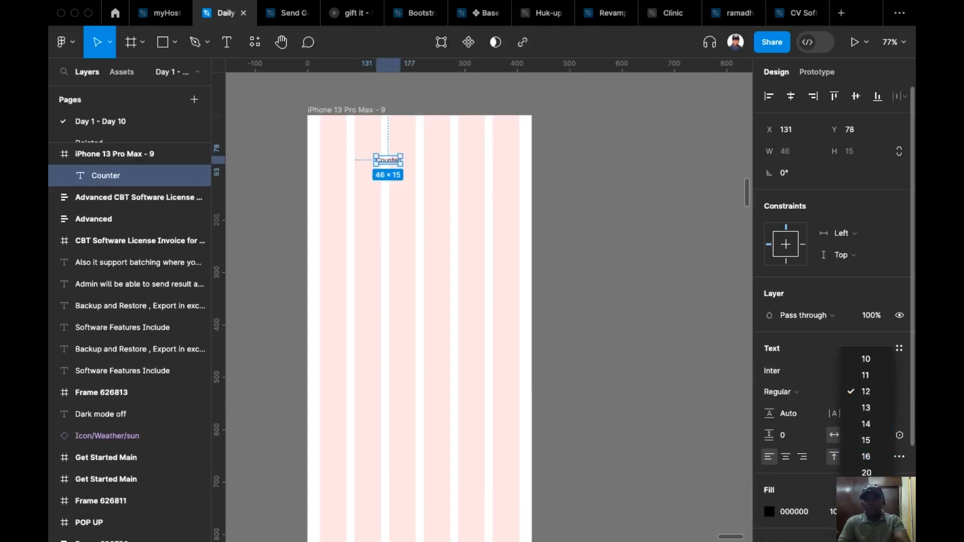
left_click(866, 489)
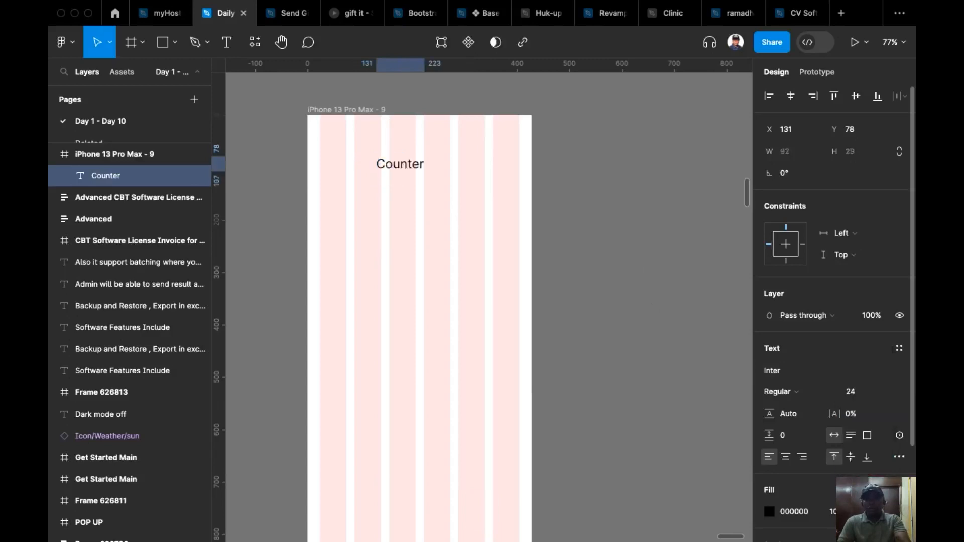
left_click(791, 96)
left_click(817, 392)
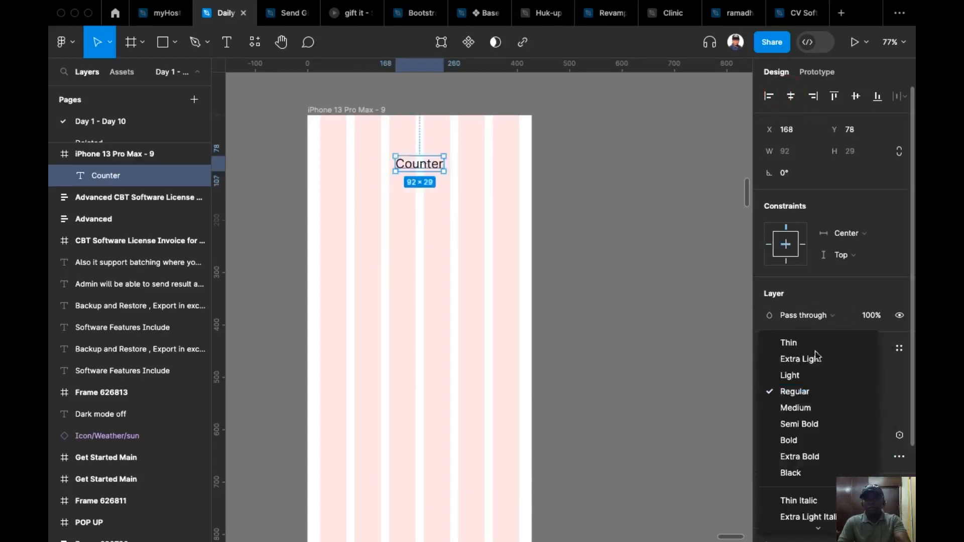
left_click(807, 442)
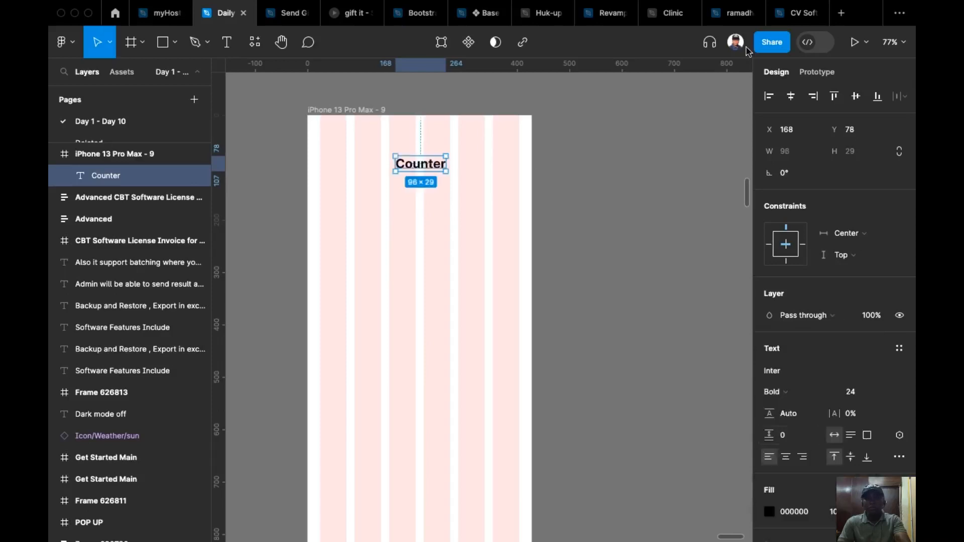
left_click(788, 101)
left_click(656, 230)
Duplicate the "Counter" title straight down to about Y 387 and change the copy's text to "0".
scroll(622, 218, "down", 3)
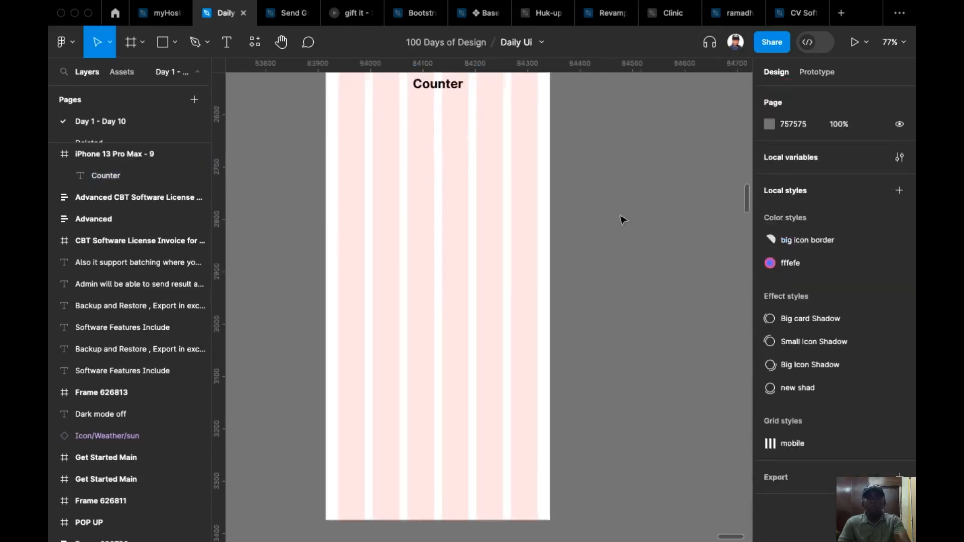
scroll(631, 263, "up", 2)
left_click(457, 125)
left_click_drag(457, 125, 457, 289)
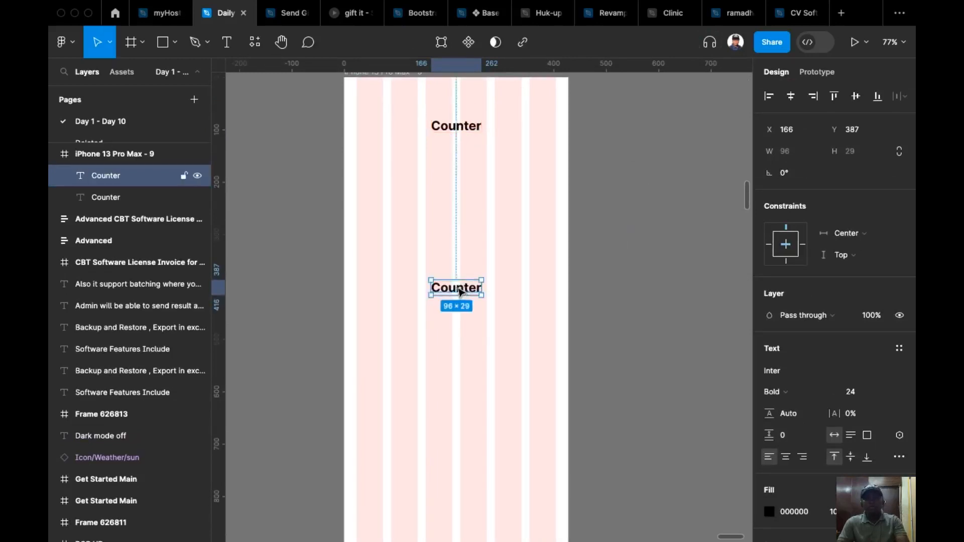
double_click(457, 287)
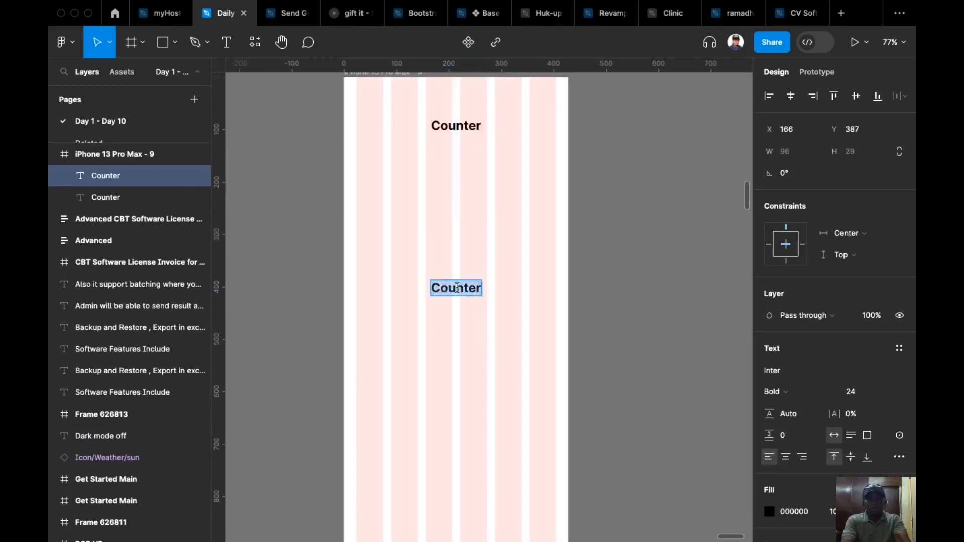
type("0")
key("Escape")
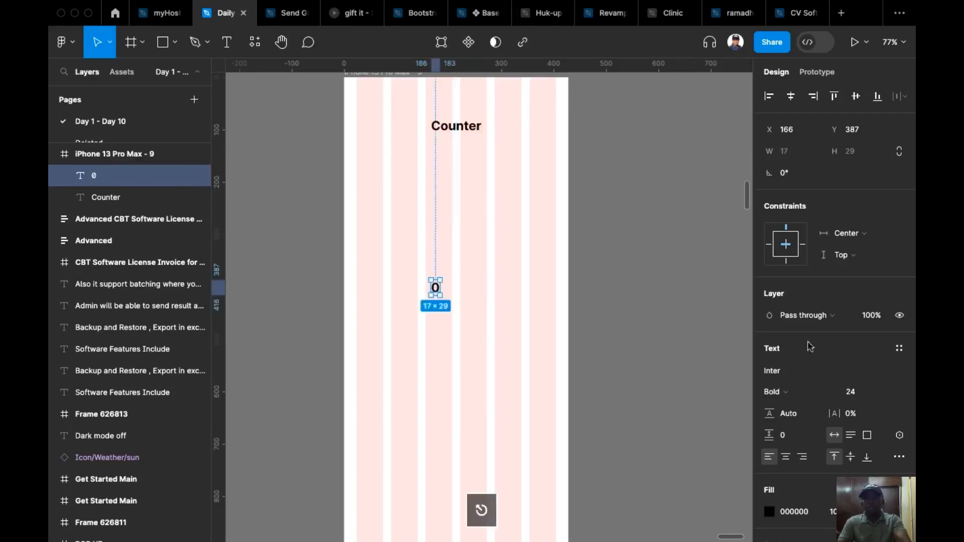
Set the "0" text to size 96 and Medium weight, and centre it horizontally in the frame.
left_click(885, 394)
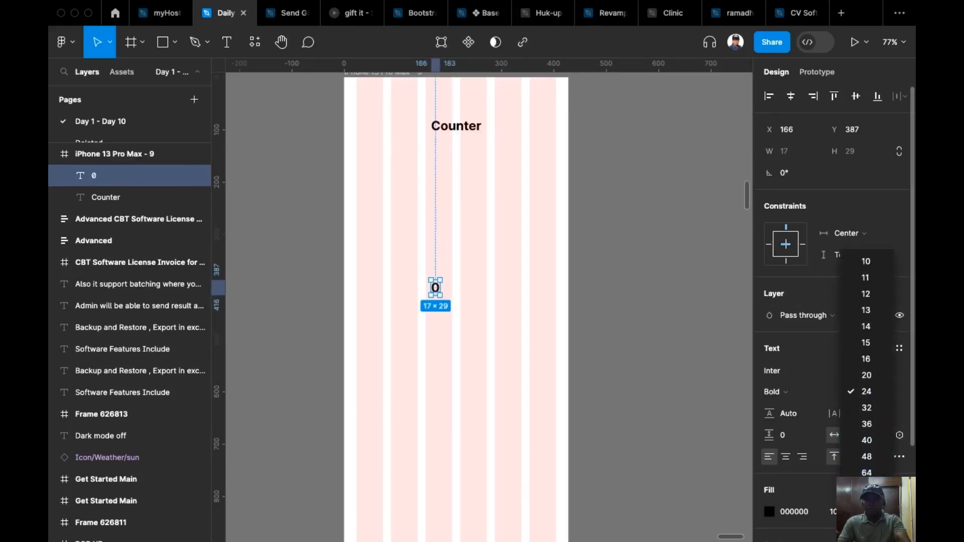
left_click(848, 422)
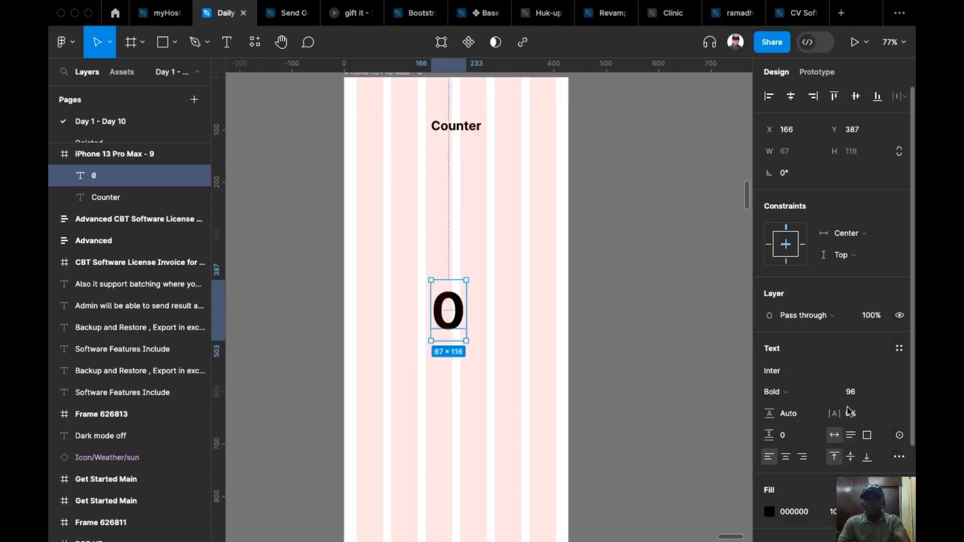
left_click(790, 97)
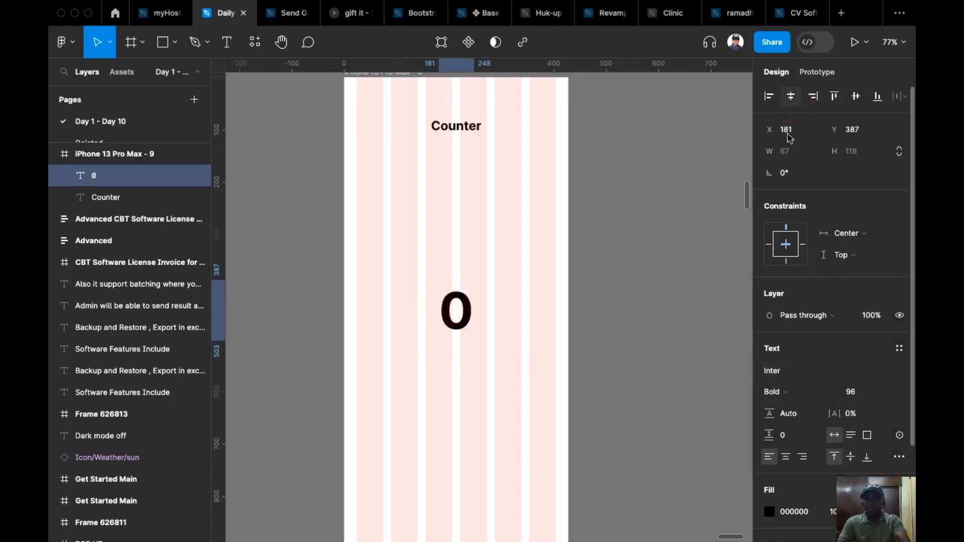
left_click(799, 394)
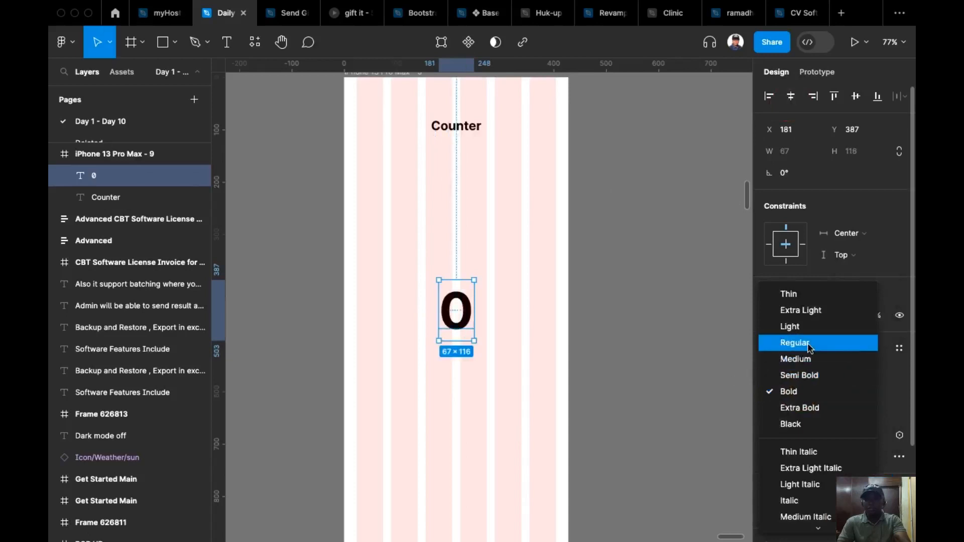
left_click(812, 359)
left_click(792, 97)
key("Escape")
Duplicate the large "0" straight down to about Y 470 and replace the copy's text with "Counter".
left_click(468, 310)
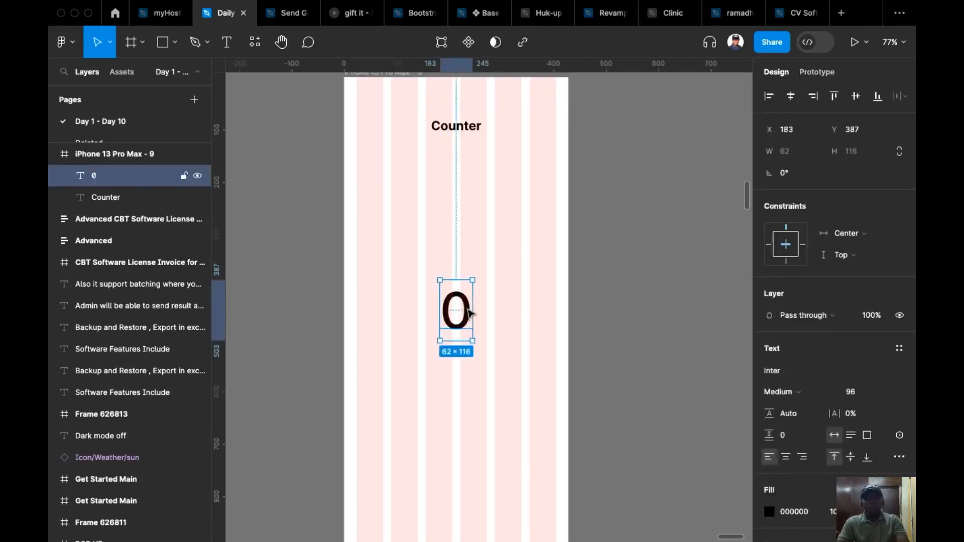
left_click_drag(470, 312, 483, 361)
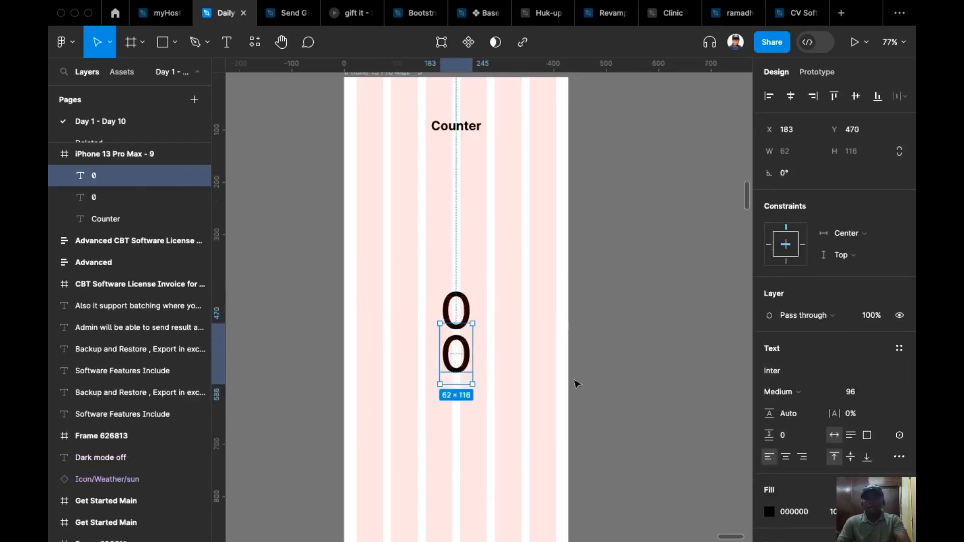
double_click(466, 350)
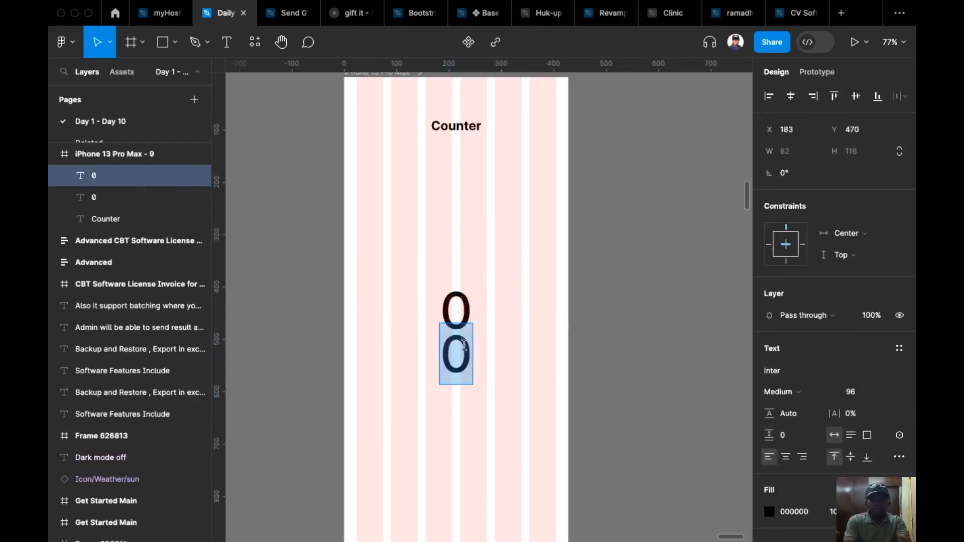
type("Counter")
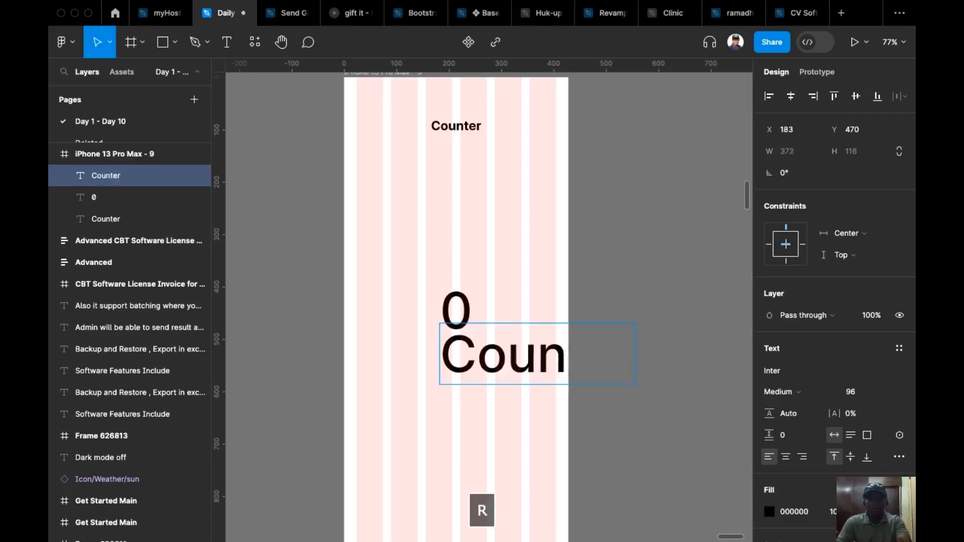
Set the lower "Counter" label to size 16 and Semi Bold weight, and move it straight down to Y 493.
key("Escape")
left_click(886, 393)
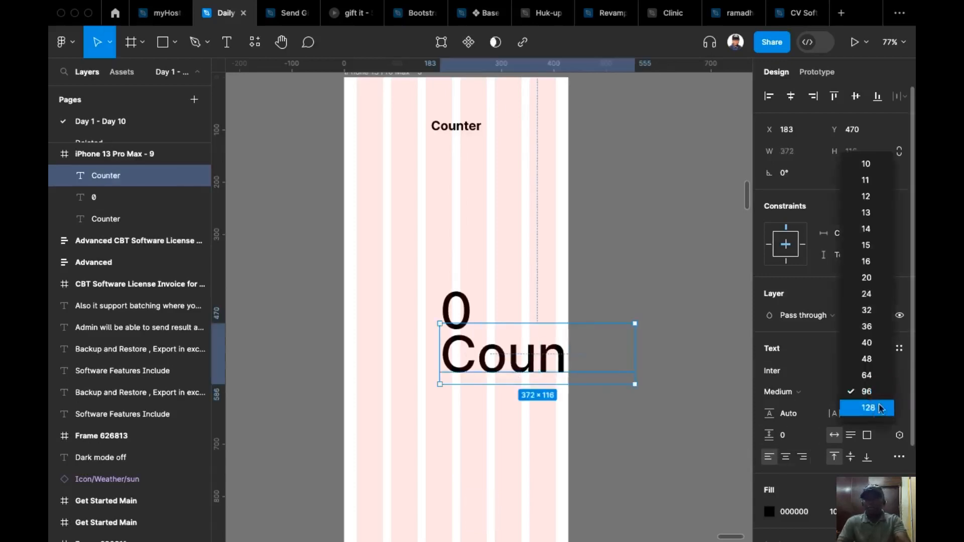
left_click(874, 262)
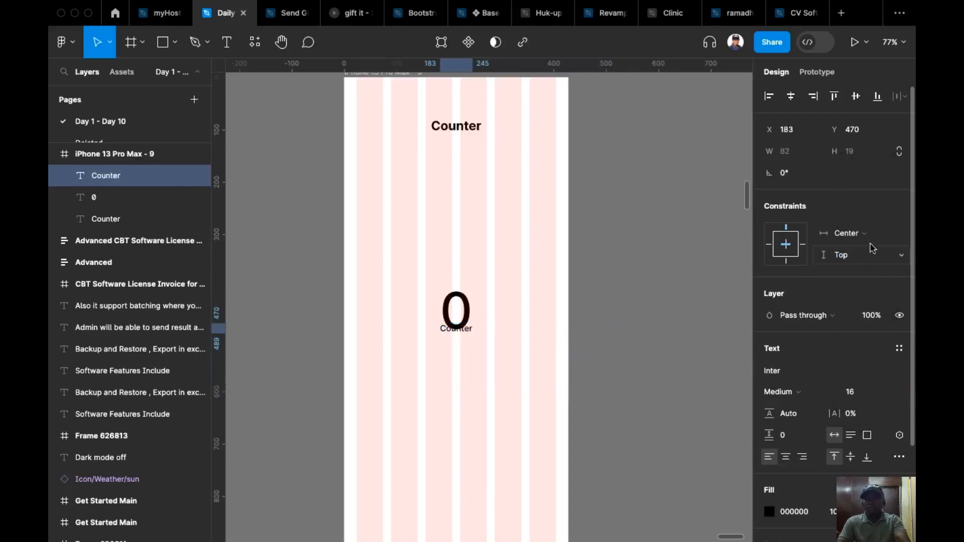
left_click_drag(463, 333, 462, 346)
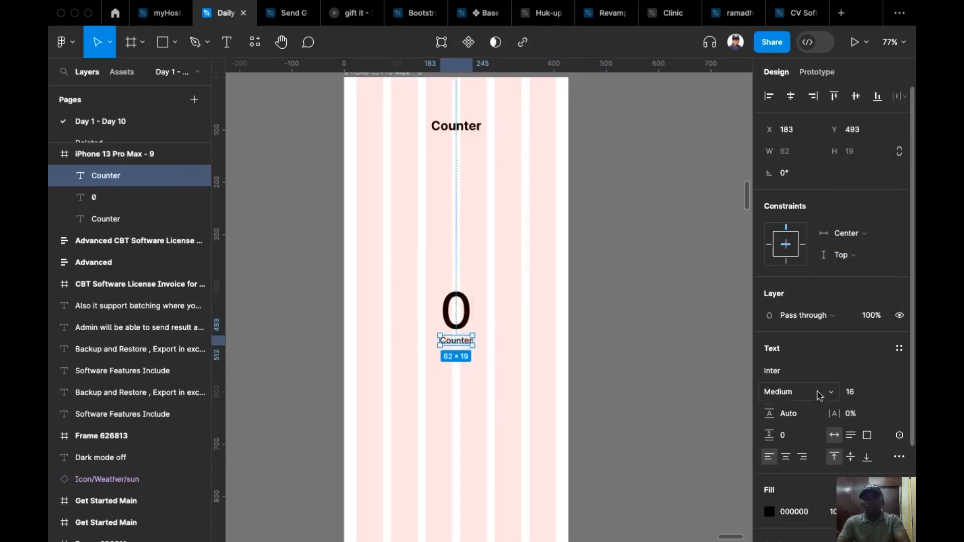
left_click(833, 392)
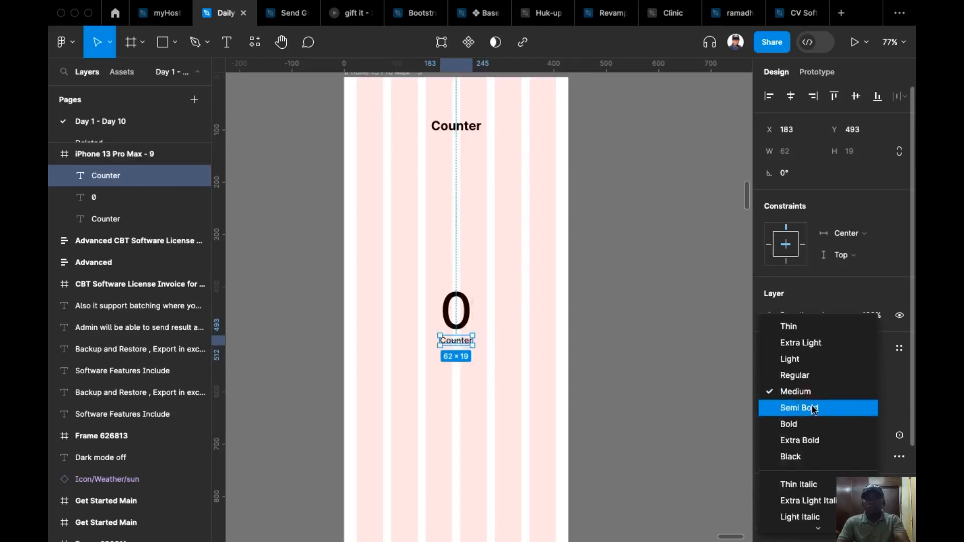
left_click(815, 409)
left_click(639, 308)
Change the text of the small label under the large "0" to "Counts".
double_click(454, 341)
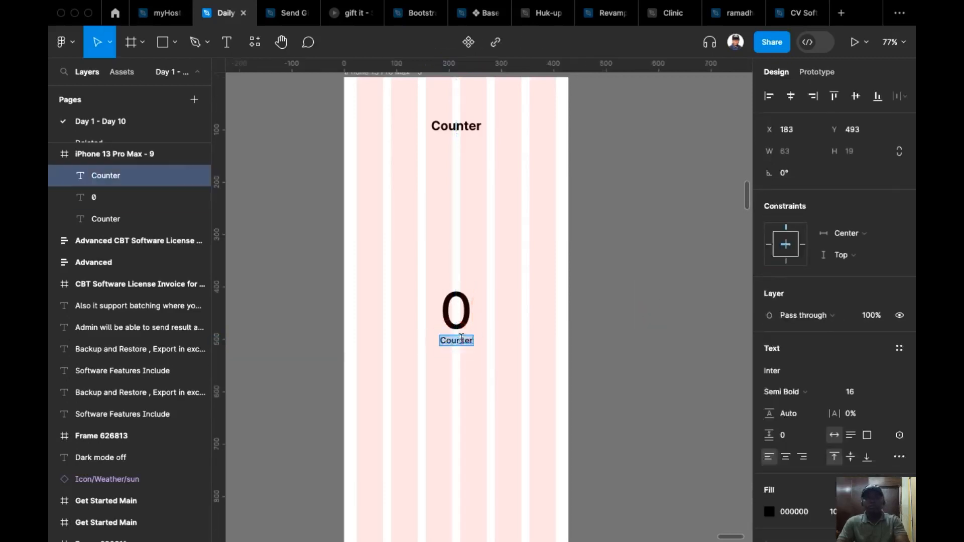
left_click(471, 341)
key("BackSpace")
key("BackSpace")
type("s")
key("Escape")
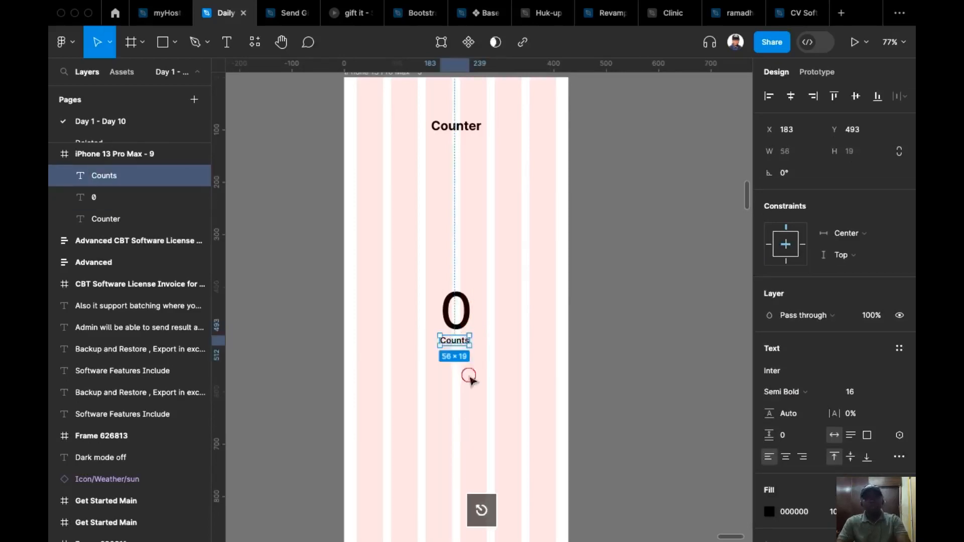
key("Escape")
left_click(451, 339)
left_click_drag(441, 344, 497, 341)
key("super+z")
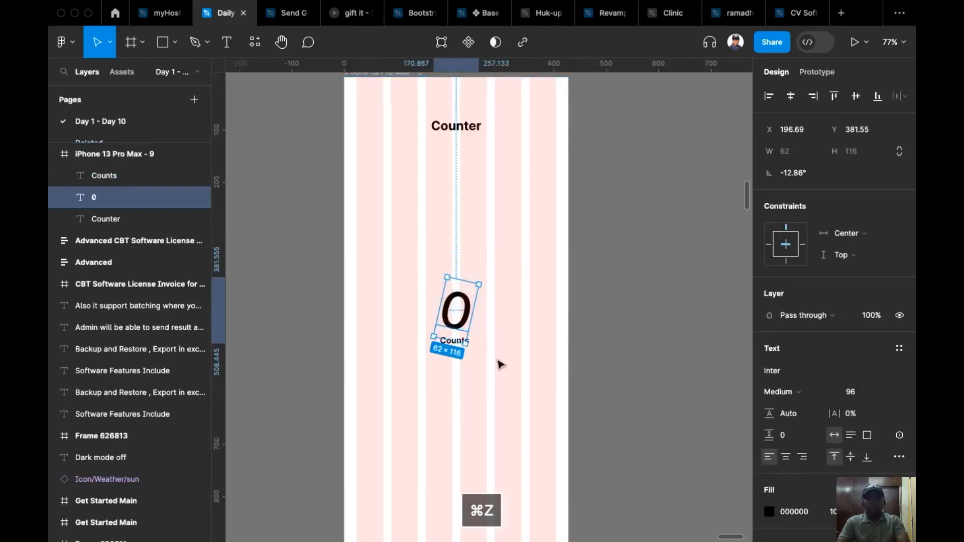
key("super+z")
Combine the large "0" and the "Counts" label in a vertical auto layout with top-centre alignment.
left_click_drag(413, 252, 508, 394)
key("shift+a")
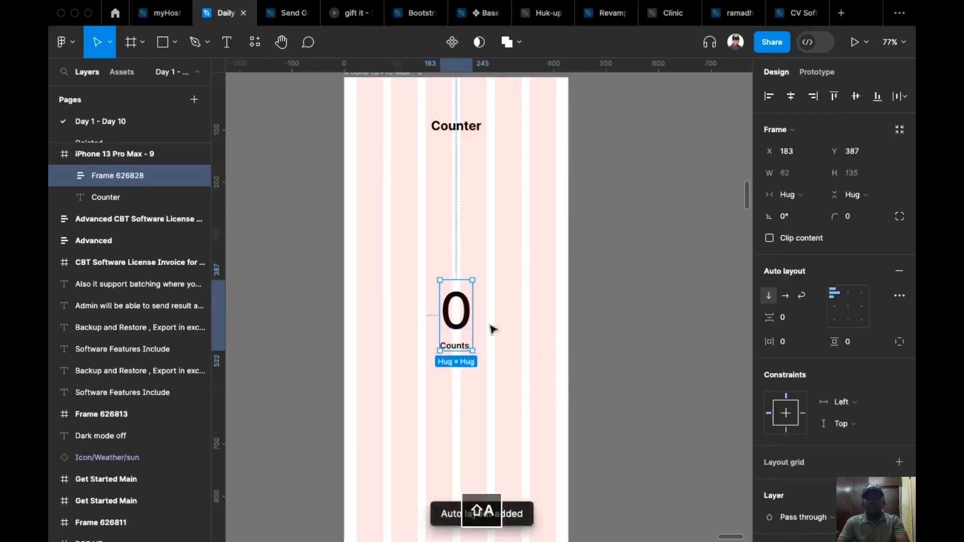
left_click(848, 298)
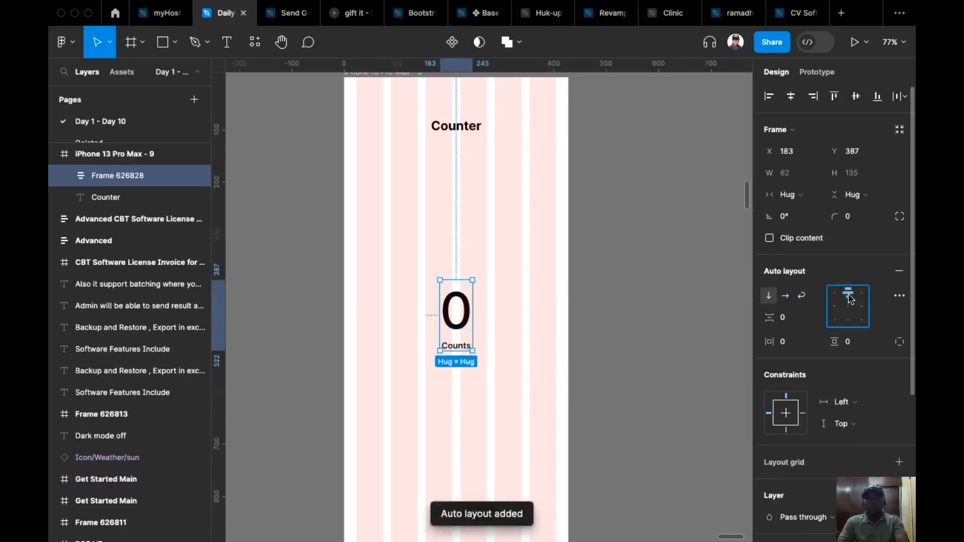
scroll(523, 315, "down", 1)
left_click(522, 315)
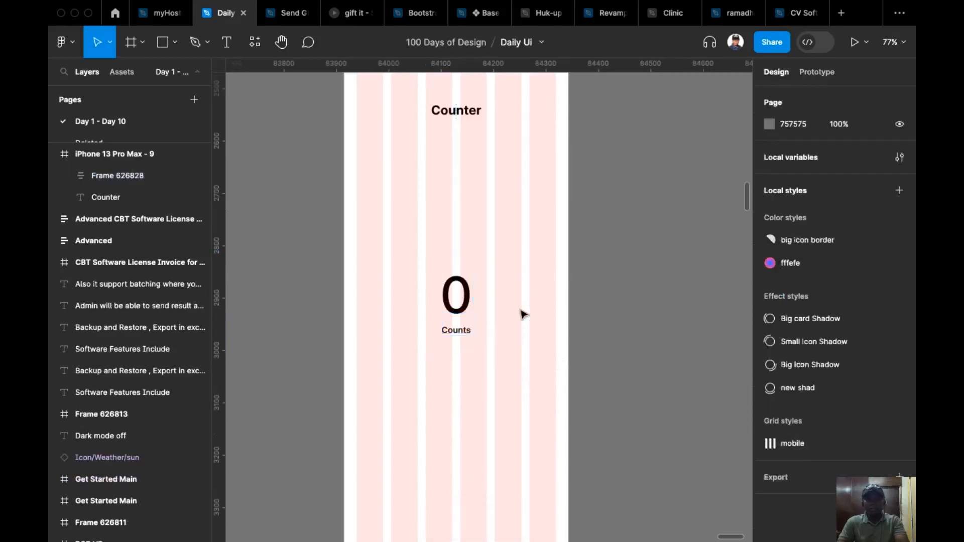
Draw a 182-wide button frame at X 24, Y 770 near the phone frame's lower edge and set its height to 64.
scroll(457, 331, "down", 4)
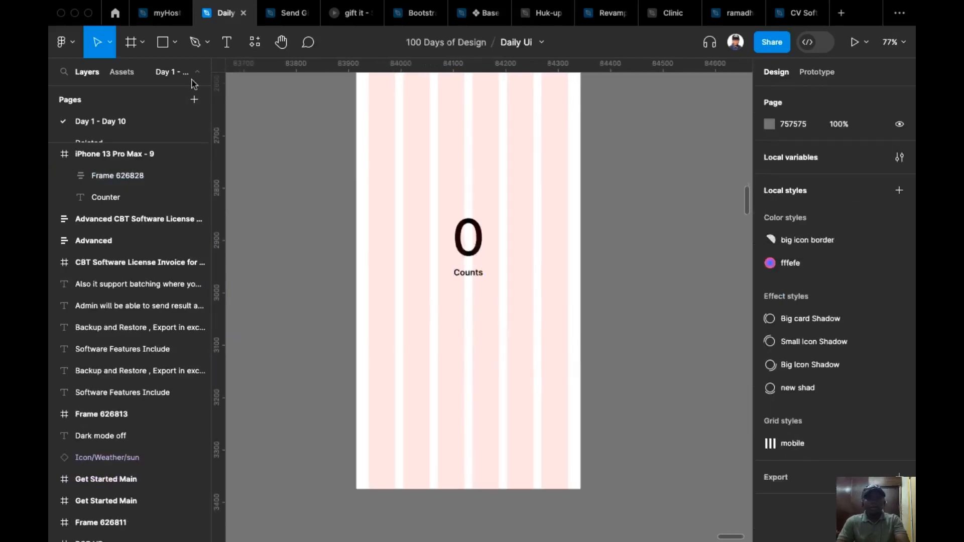
left_click(130, 43)
left_click_drag(369, 407, 465, 444)
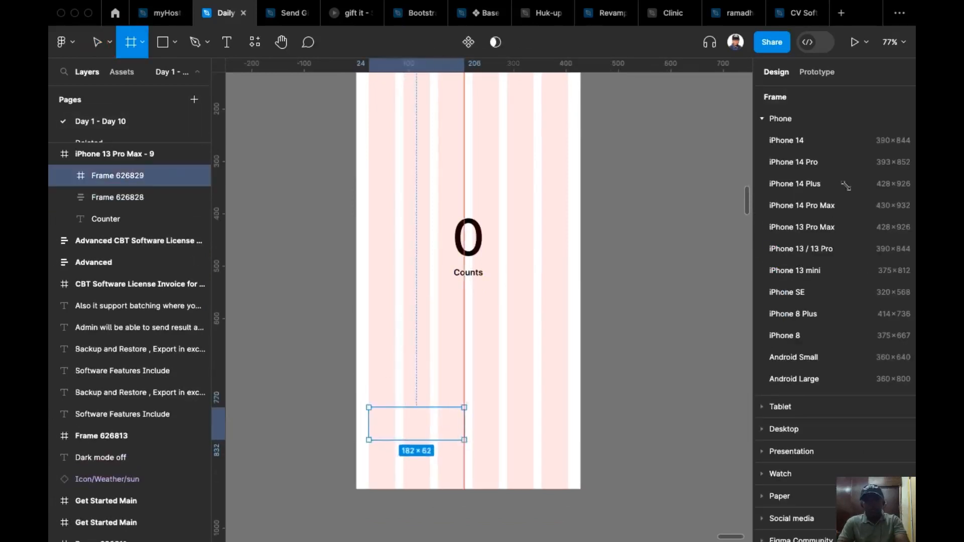
left_click(862, 176)
key("Up")
key("Up")
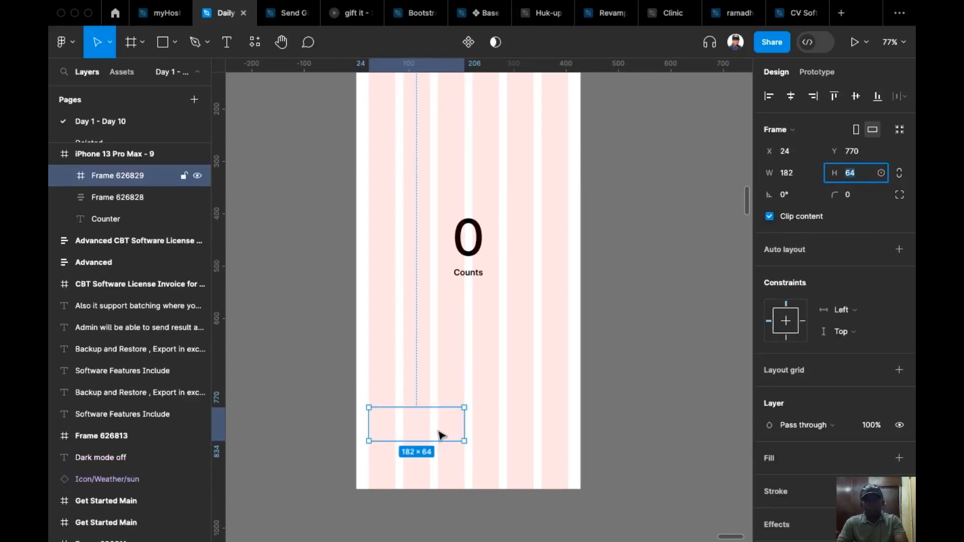
Duplicate the button frame horizontally to X 222, keeping Y at 770.
scroll(441, 435, "up", 3)
left_click(415, 422)
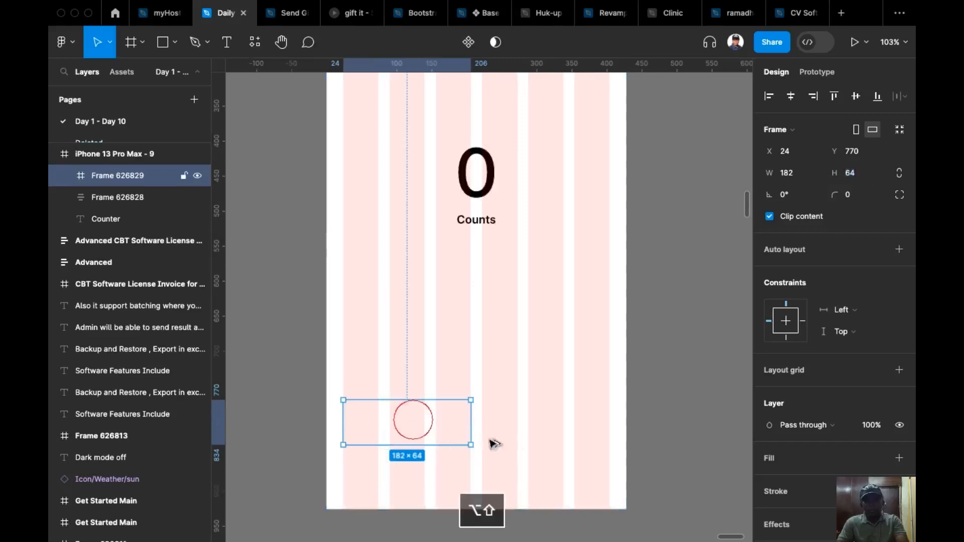
left_click_drag(419, 444, 555, 454)
Add a white FFFFFF fill to both button frames together.
left_click(420, 429)
left_click(542, 433)
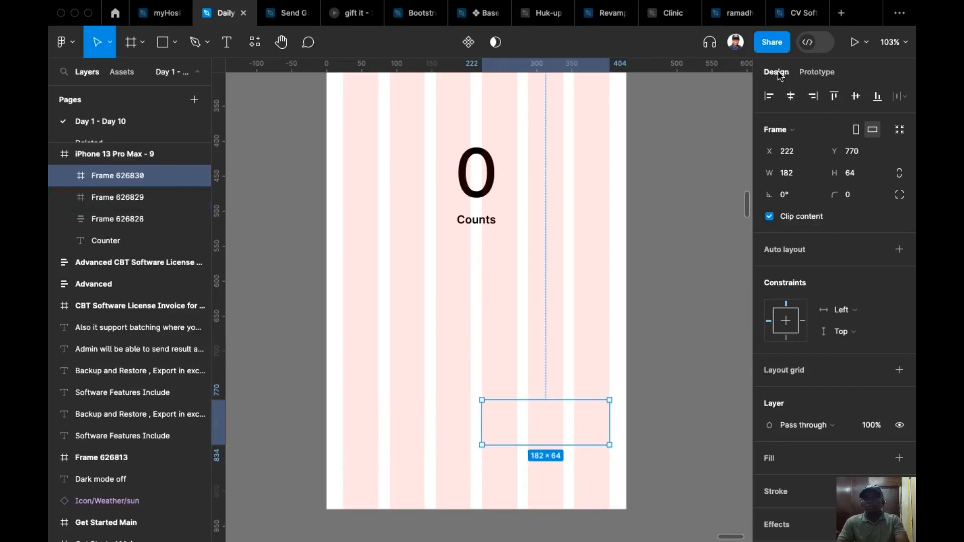
left_click(473, 412, "shift")
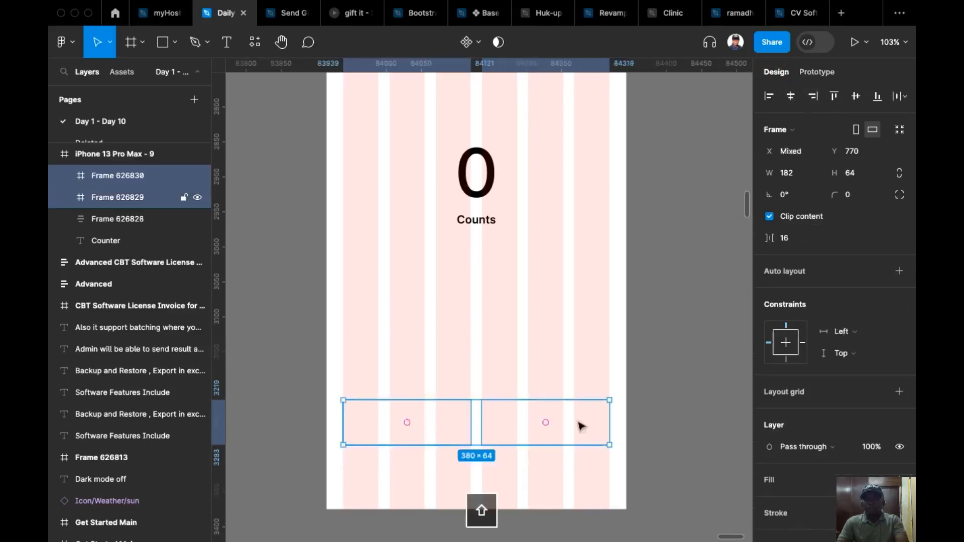
scroll(868, 358, "down", 2)
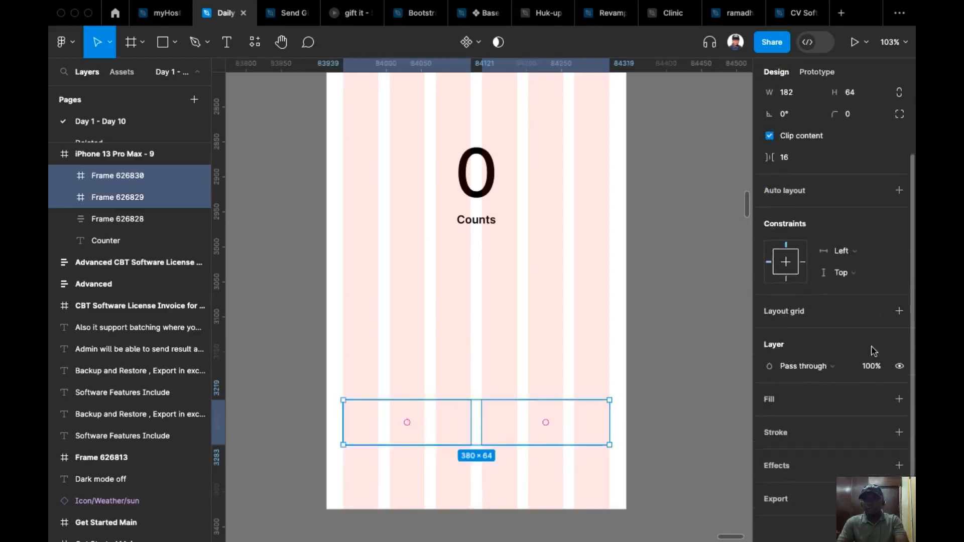
left_click(900, 390)
Change the fill of the button frame at X 222 to a bright blue, about 0675F7.
left_click(558, 429)
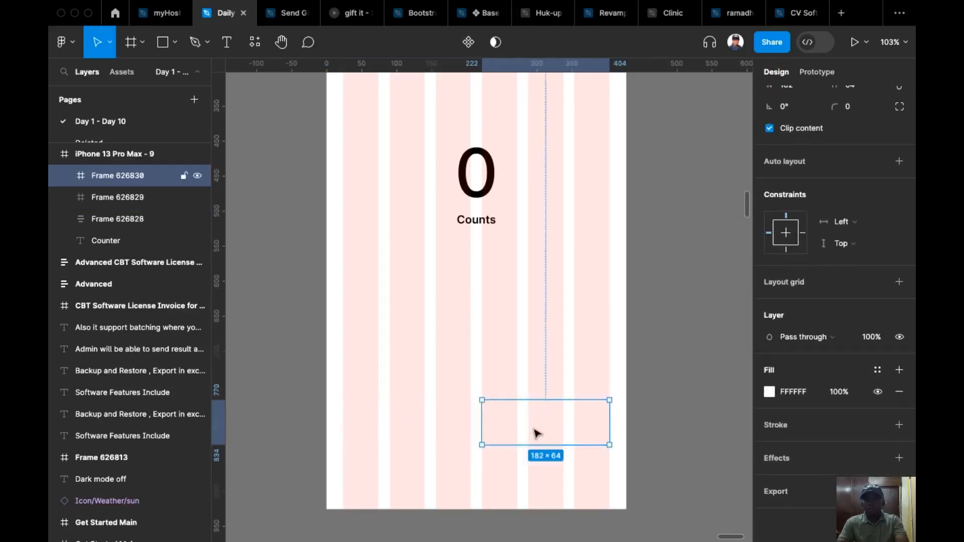
left_click(769, 392)
left_click(698, 376)
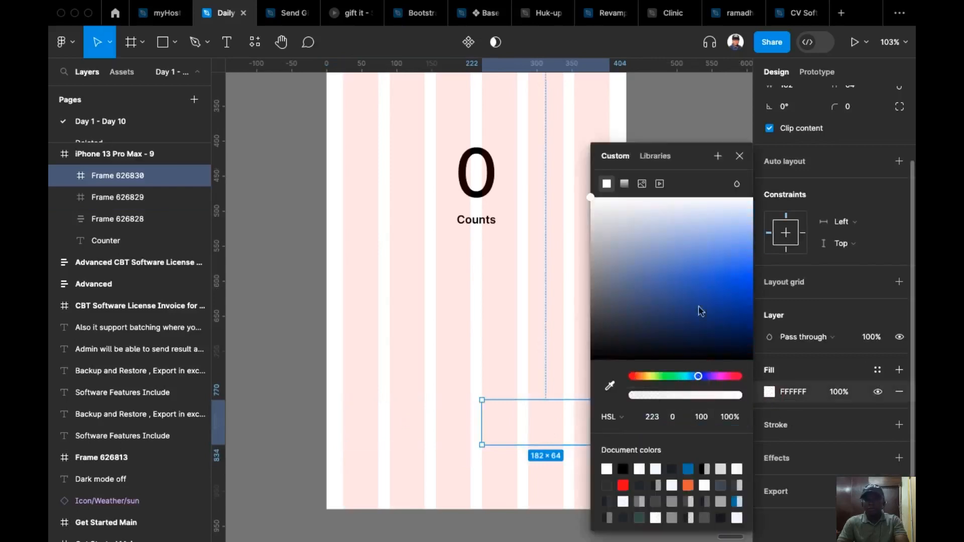
left_click(720, 250)
left_click_drag(732, 261, 739, 268)
left_click_drag(699, 382, 693, 377)
left_click(746, 277)
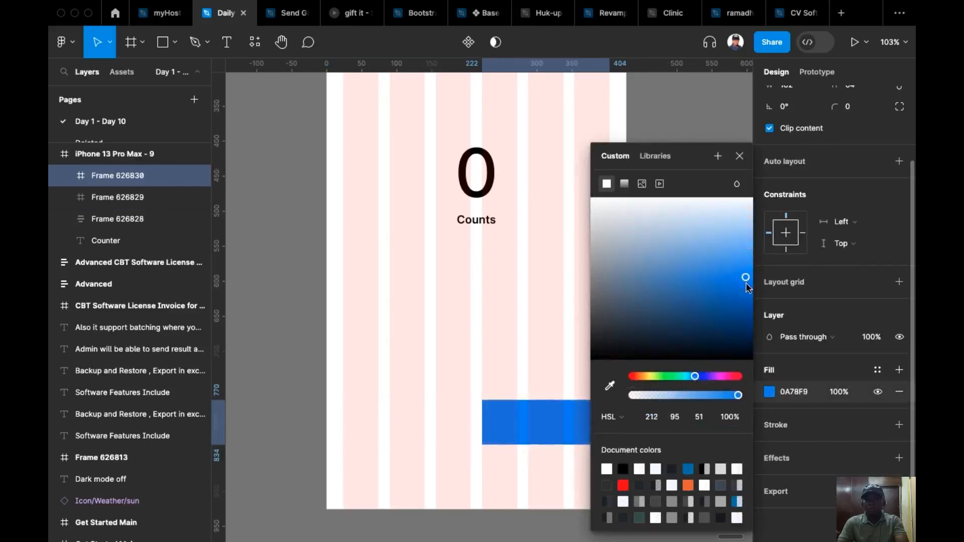
Set the corner radius of both button frames to 8.
left_click(409, 418)
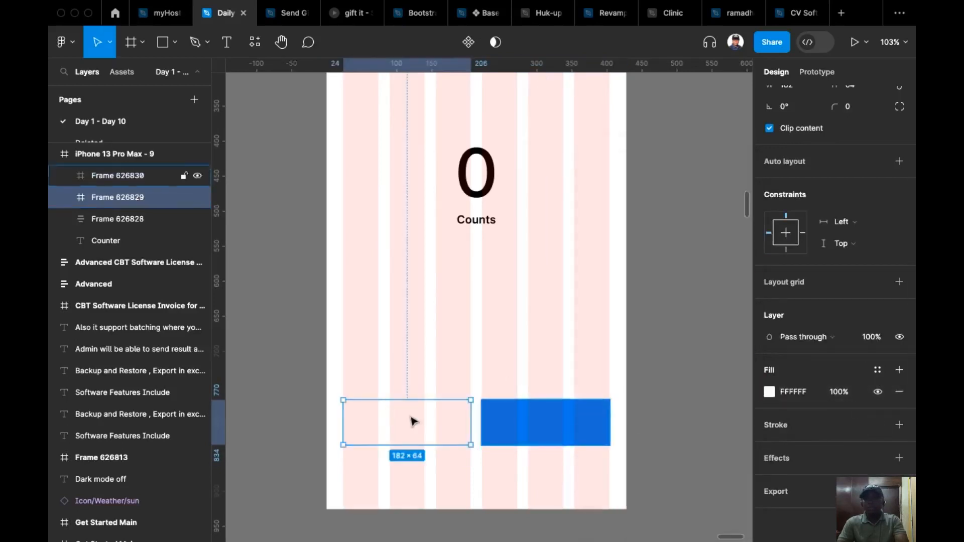
scroll(413, 421, "down", 3)
left_click(519, 366, "shift")
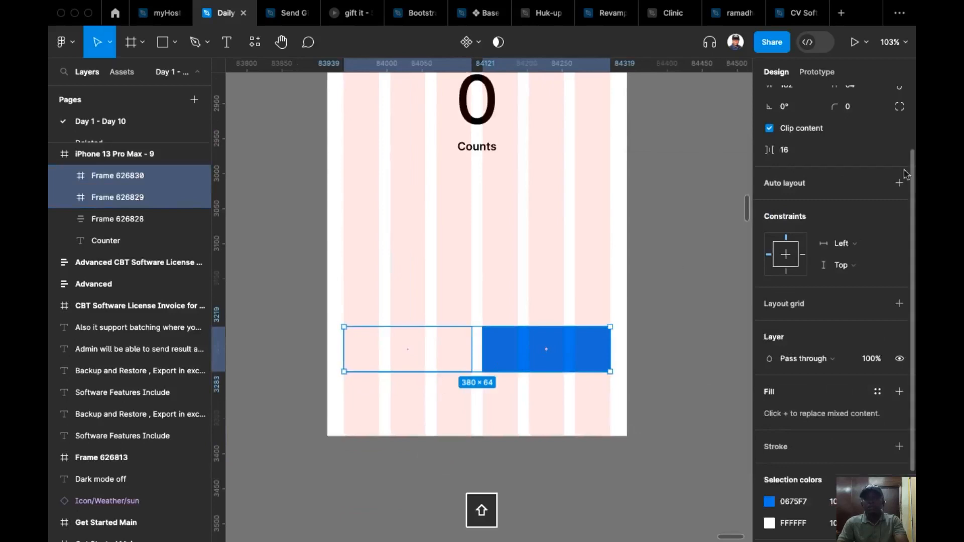
scroll(899, 175, "up", 3)
left_click(861, 195)
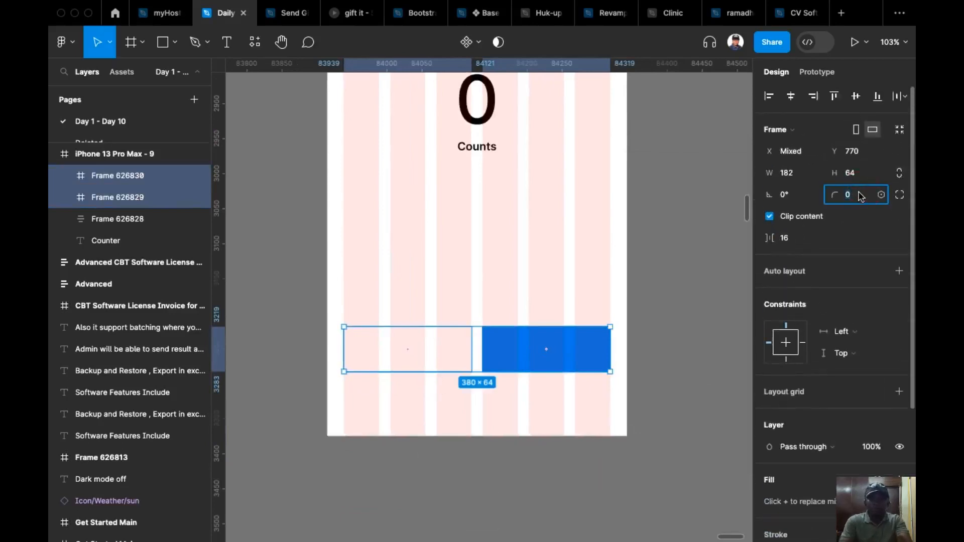
type("8")
key("Return")
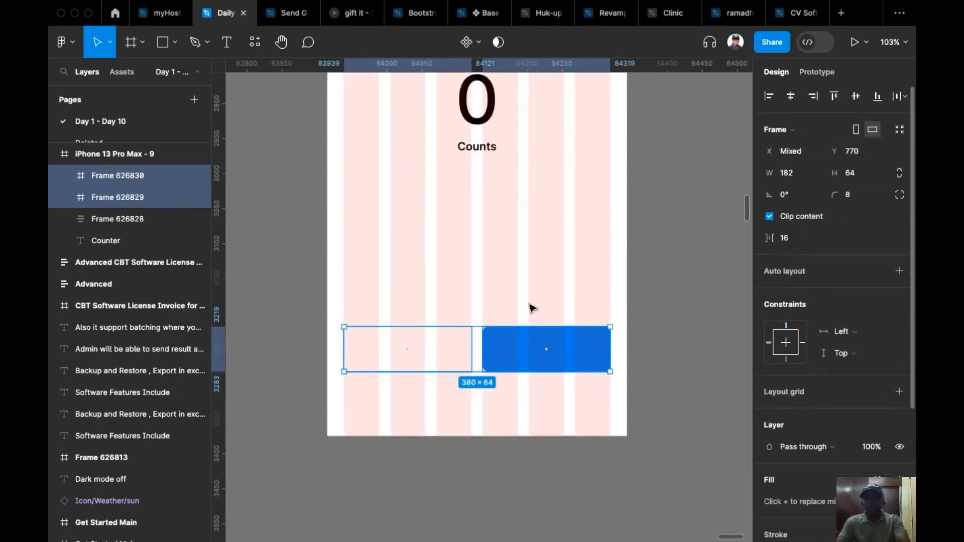
left_click(693, 313)
Add a drop shadow to the white button frame with Y offset 0, blur 32 and 10% opacity.
left_click(413, 351)
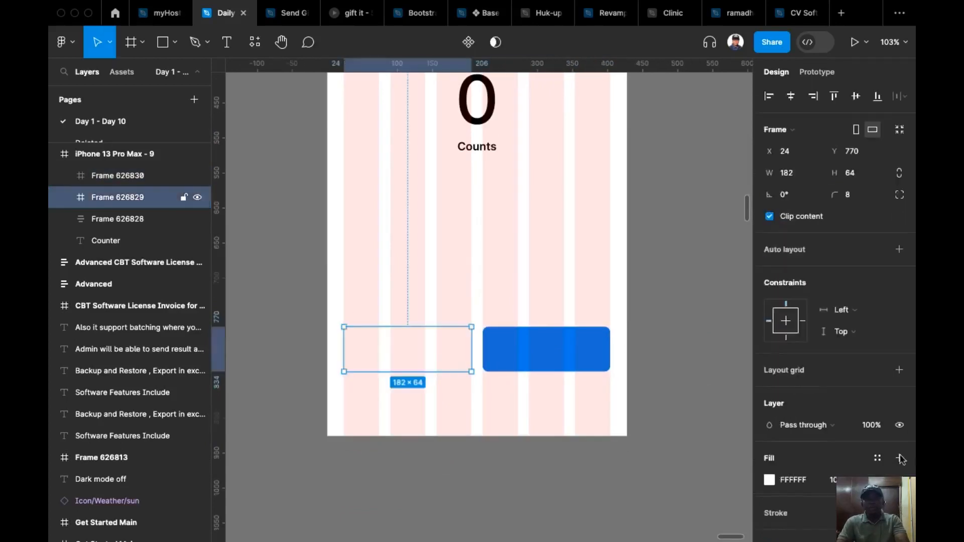
scroll(783, 427, "down", 3)
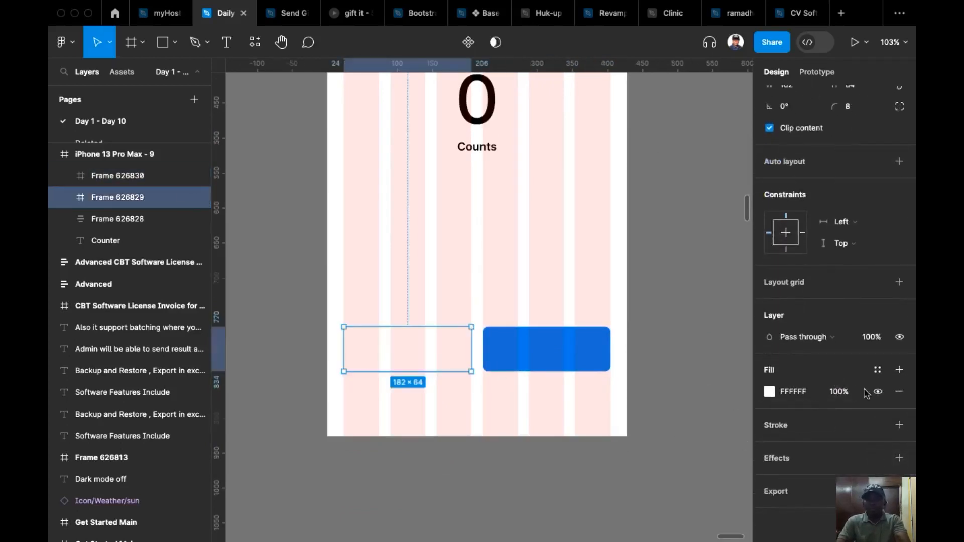
left_click(898, 458)
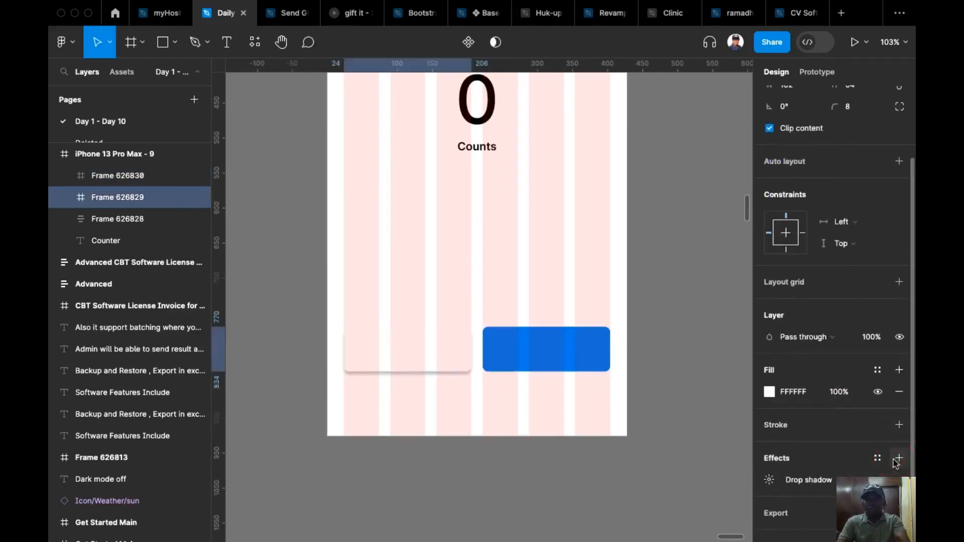
left_click(768, 481)
left_click(623, 496)
type("0")
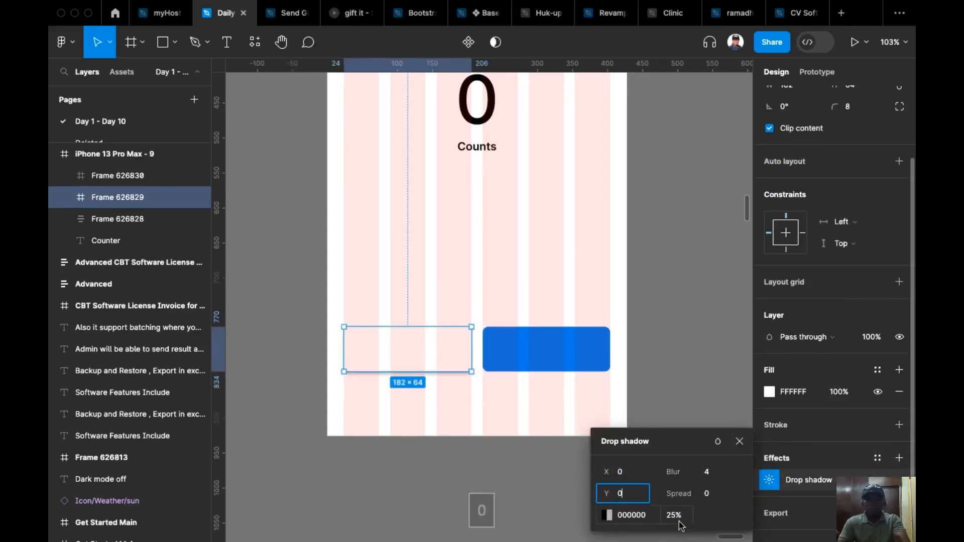
left_click(681, 522)
type("10")
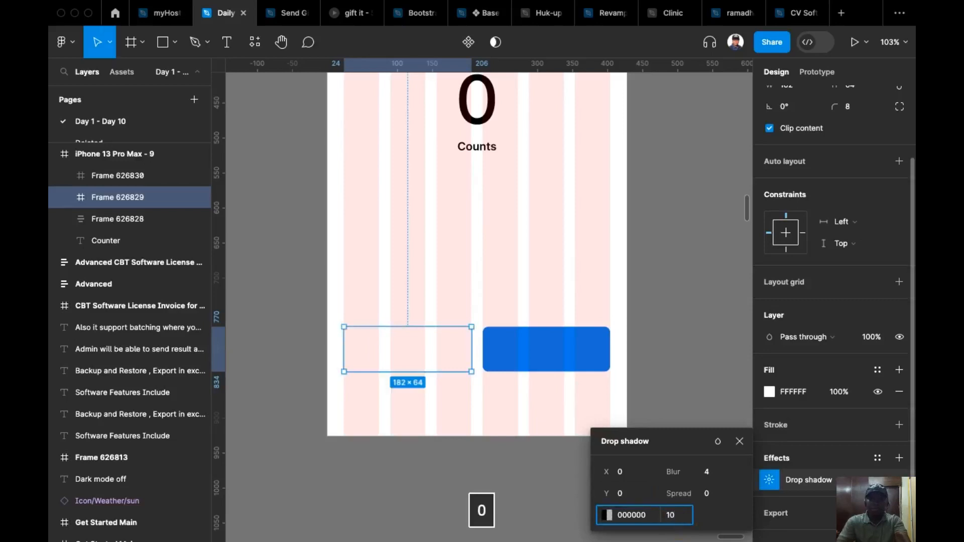
left_click(717, 475)
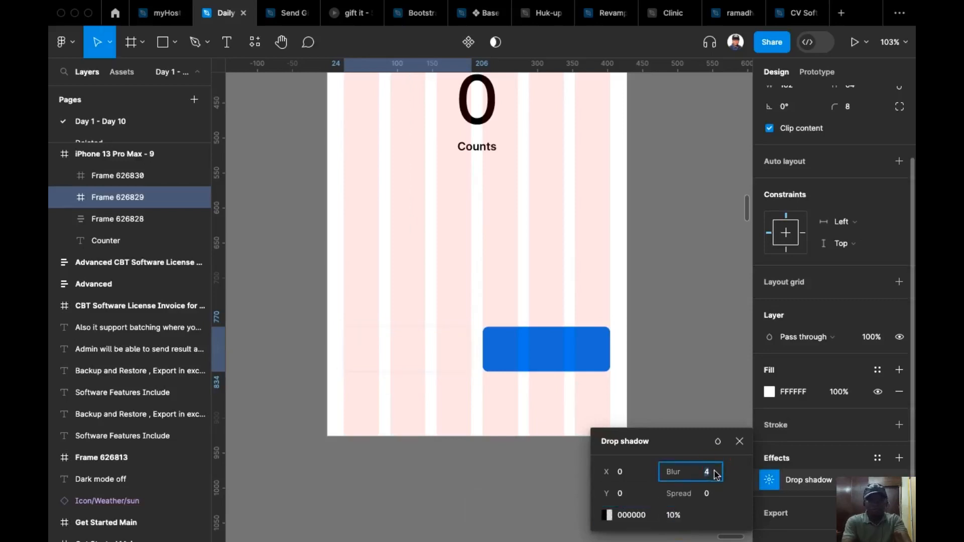
type("32")
key("Return")
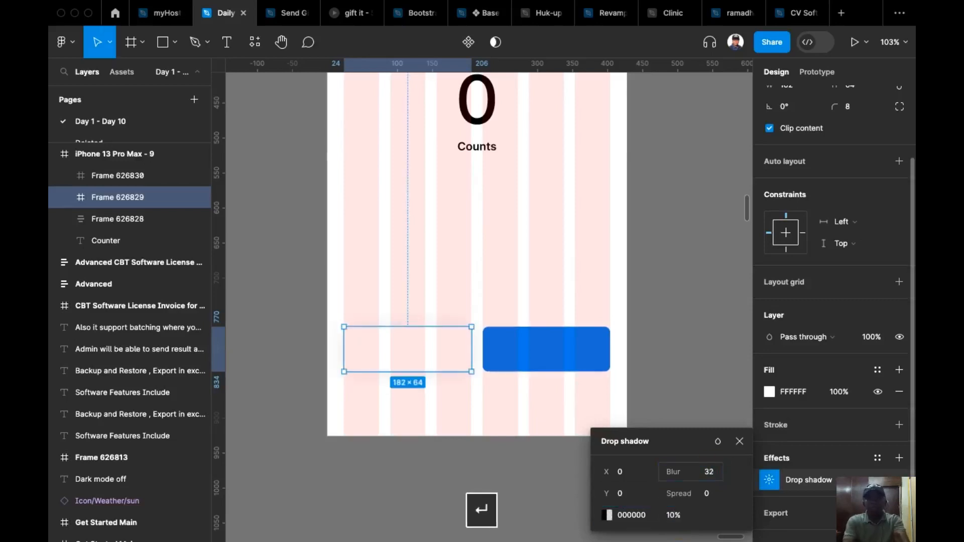
left_click(671, 353)
left_click_drag(664, 359, 648, 436)
scroll(643, 388, "up", 1)
left_click_drag(645, 373, 536, 284)
scroll(637, 400, "down", 5)
scroll(562, 318, "up", 2)
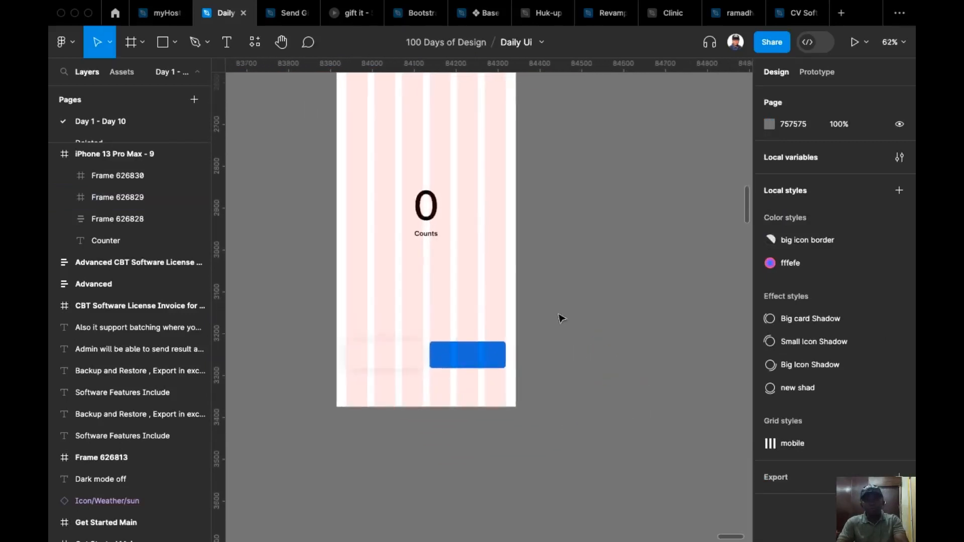
left_click_drag(561, 326, 586, 307)
scroll(582, 314, "up", 1)
scroll(574, 317, "up", 2)
left_click_drag(570, 360, 583, 318)
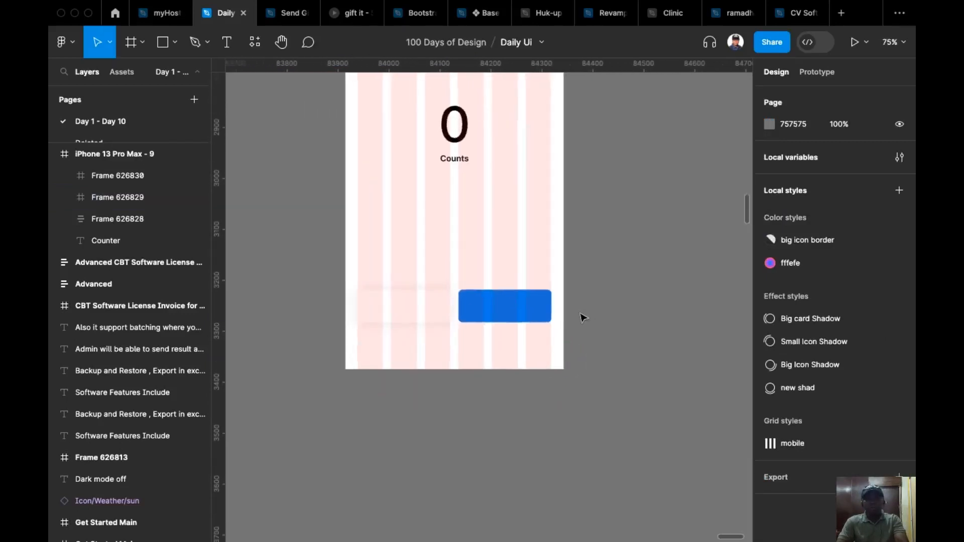
Draw a horizontal line outside the phone frame beside the blue button with the Pen tool and set its width to 32.
scroll(582, 317, "up", 1)
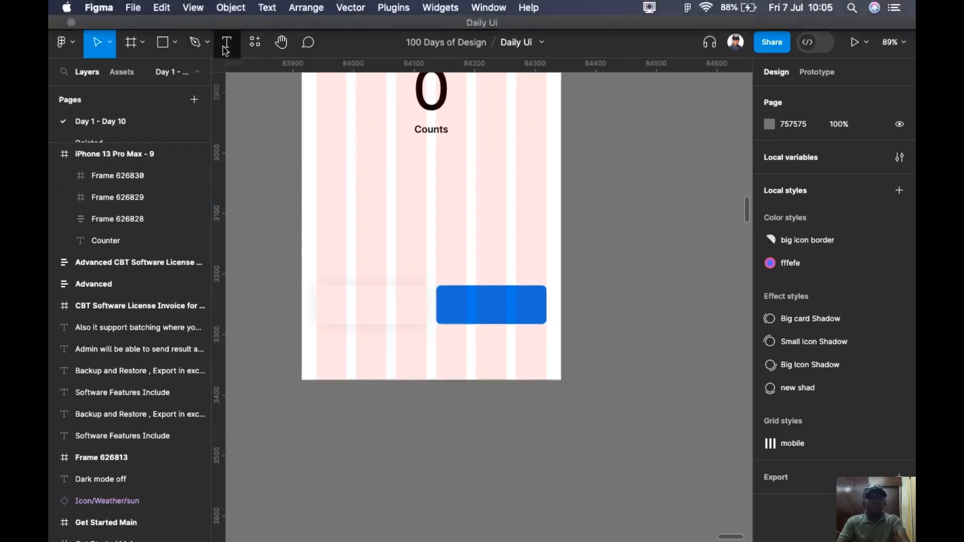
left_click(195, 43)
left_click(571, 302)
left_click(600, 302)
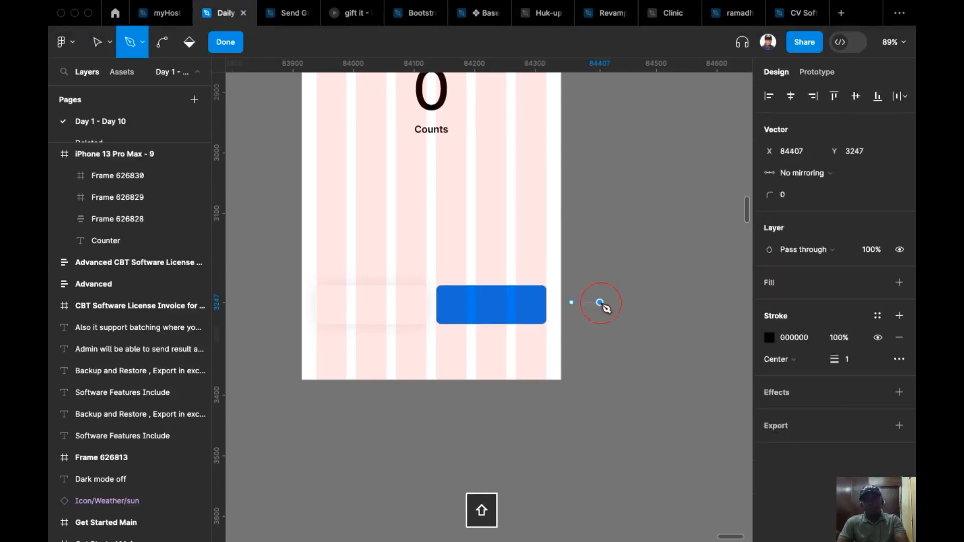
key("Escape")
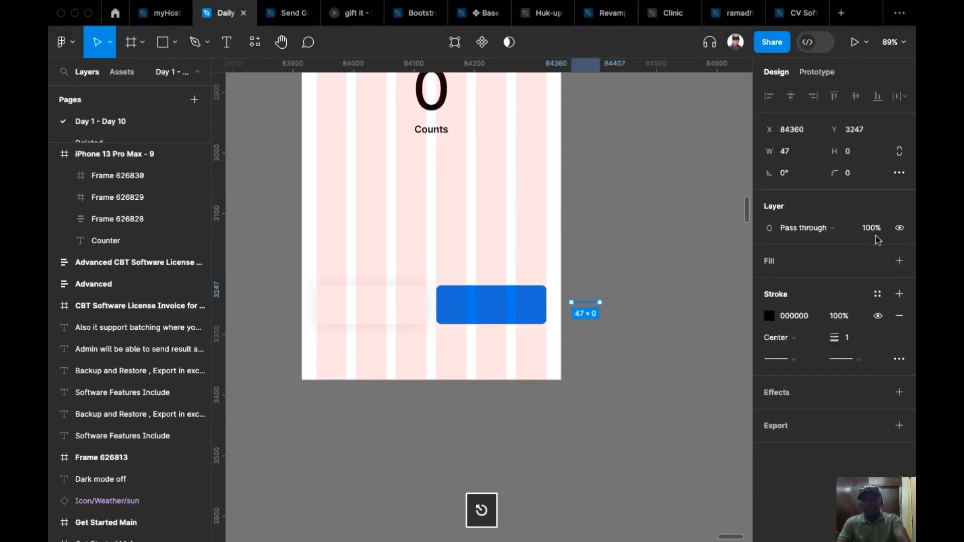
left_click(783, 152)
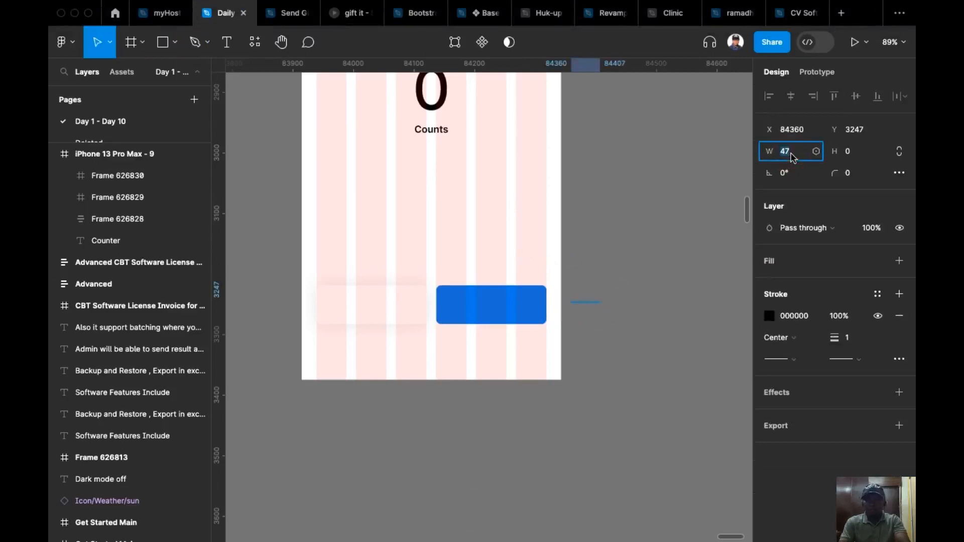
type("32")
key("Return")
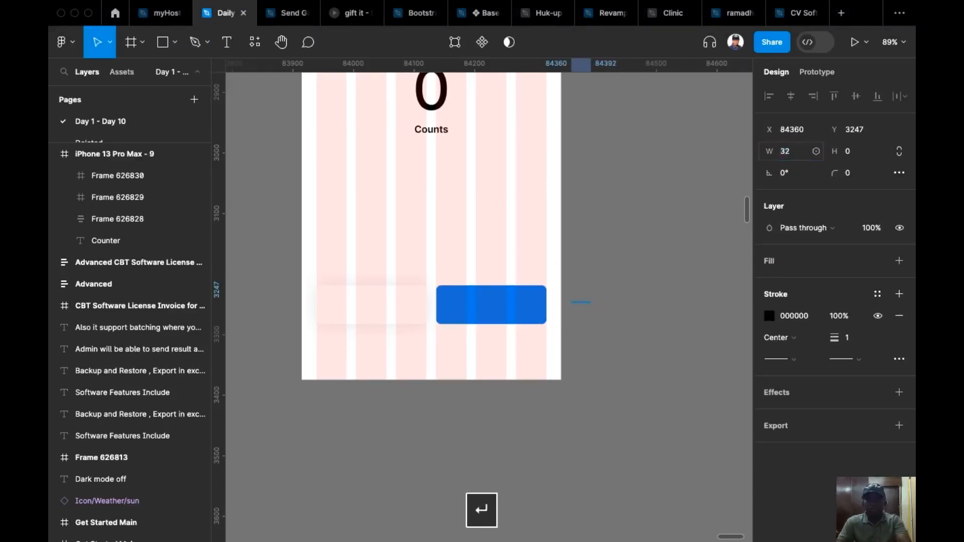
Set the line's stroke weight to 4 and give both of its ends Round caps.
left_click(600, 295)
left_click(581, 303)
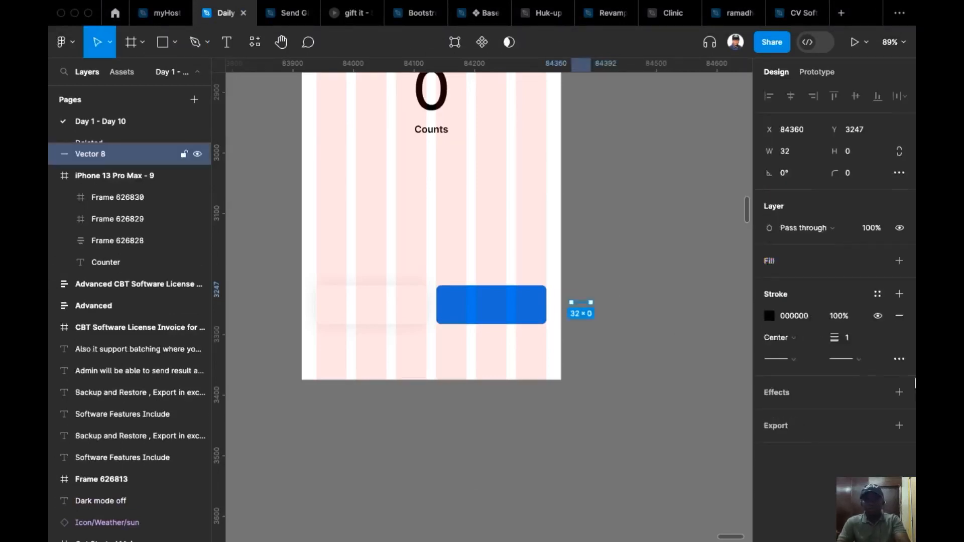
left_click(862, 342)
key("Up")
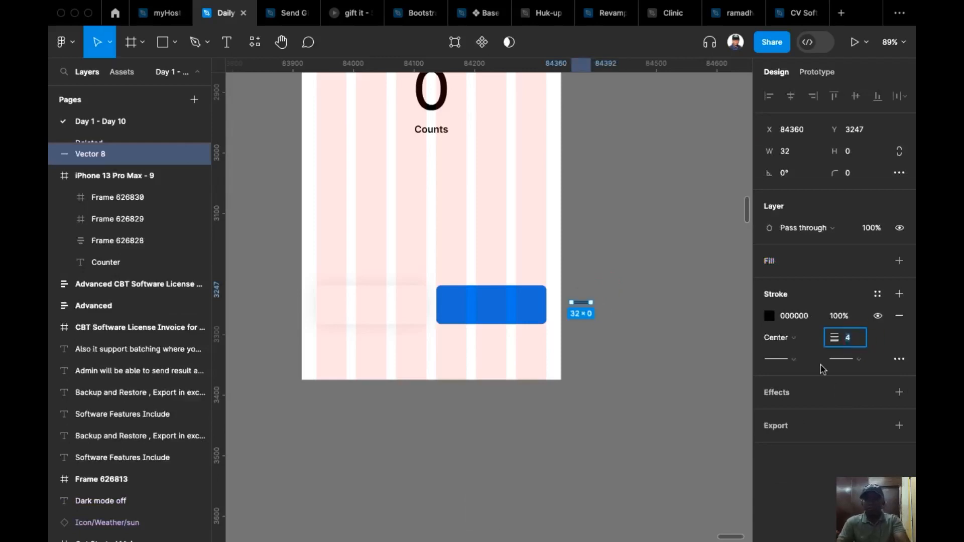
left_click(802, 360)
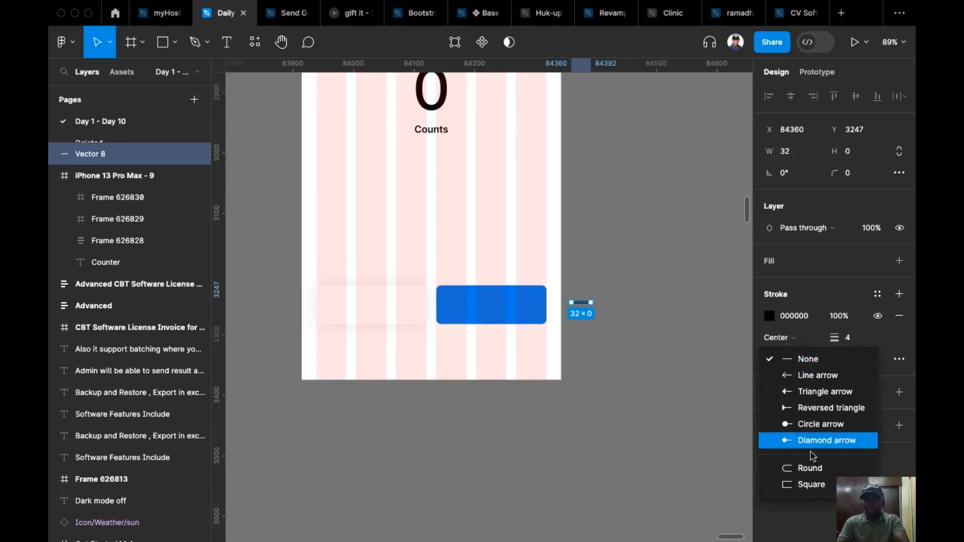
left_click(813, 472)
left_click(860, 360)
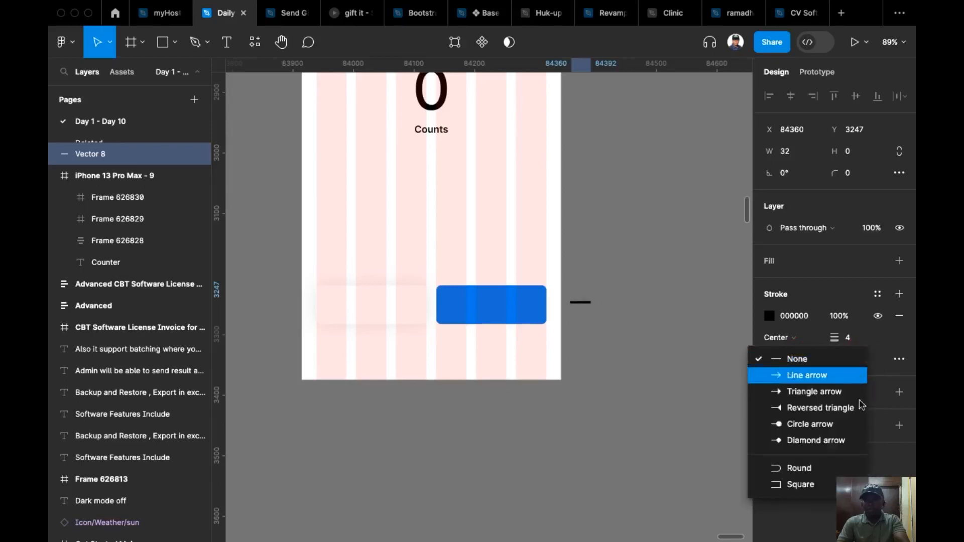
left_click(825, 469)
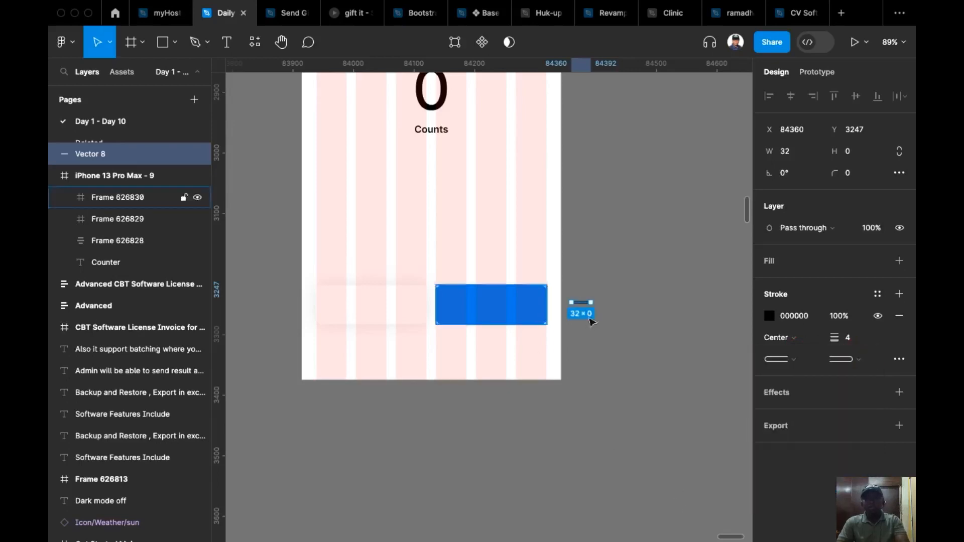
Duplicate the horizontal line and rotate the copy to -90° so the two lines form a plus sign.
scroll(586, 321, "up", 3)
scroll(589, 327, "left", 2)
scroll(589, 326, "up", 1)
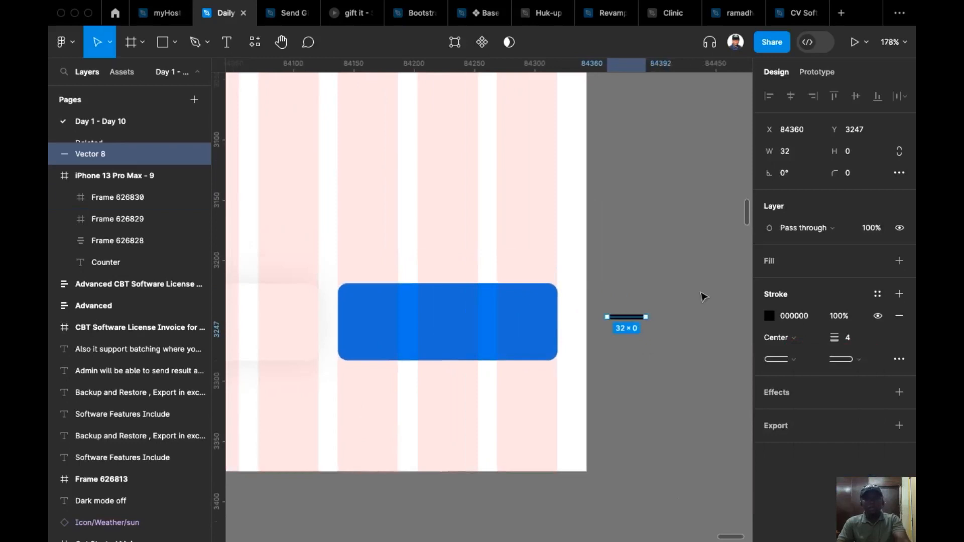
key("super+d")
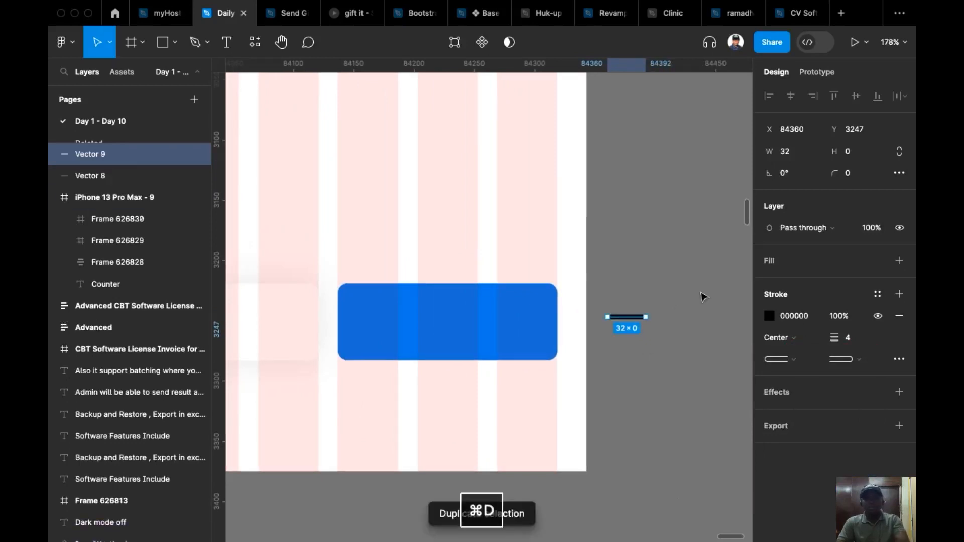
left_click_drag(654, 315, 630, 371)
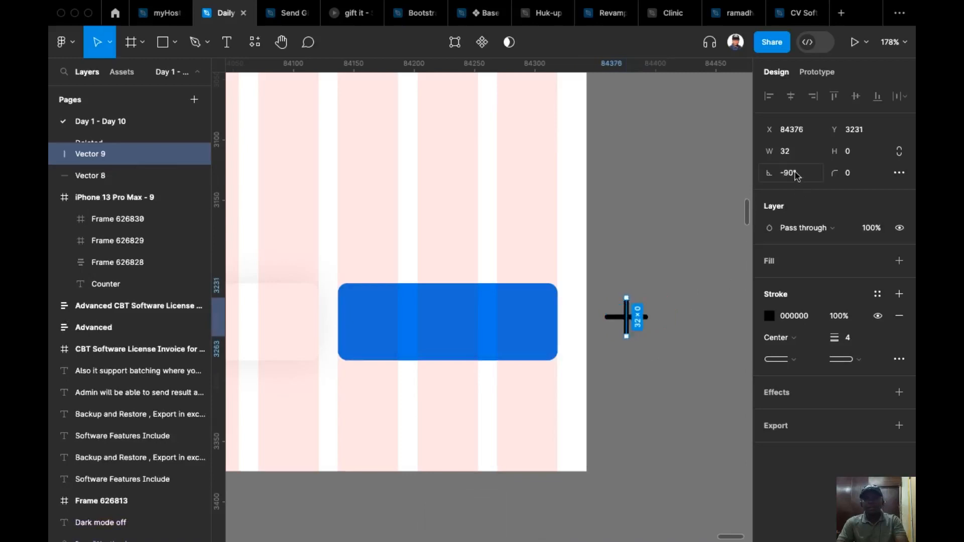
Wrap the two crossed lines of the plus sign together in a 32 × 32 frame.
left_click(672, 279)
left_click_drag(598, 286, 684, 347)
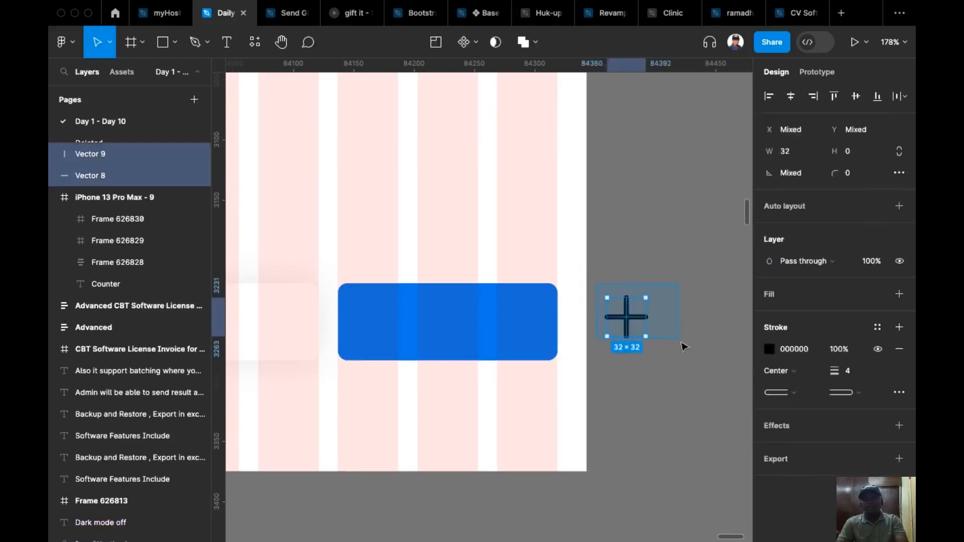
scroll(640, 336, "down", 2)
scroll(640, 336, "left", 2)
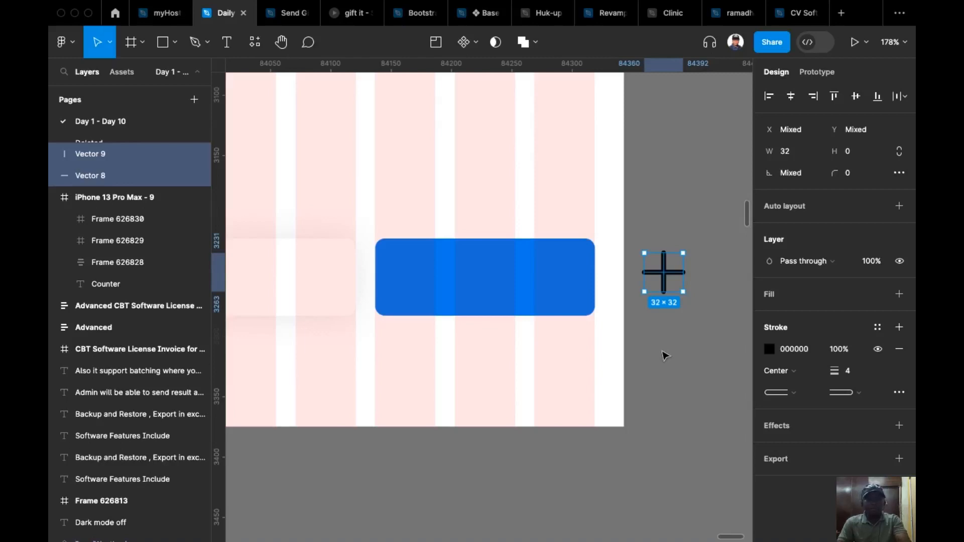
key("alt+super+g")
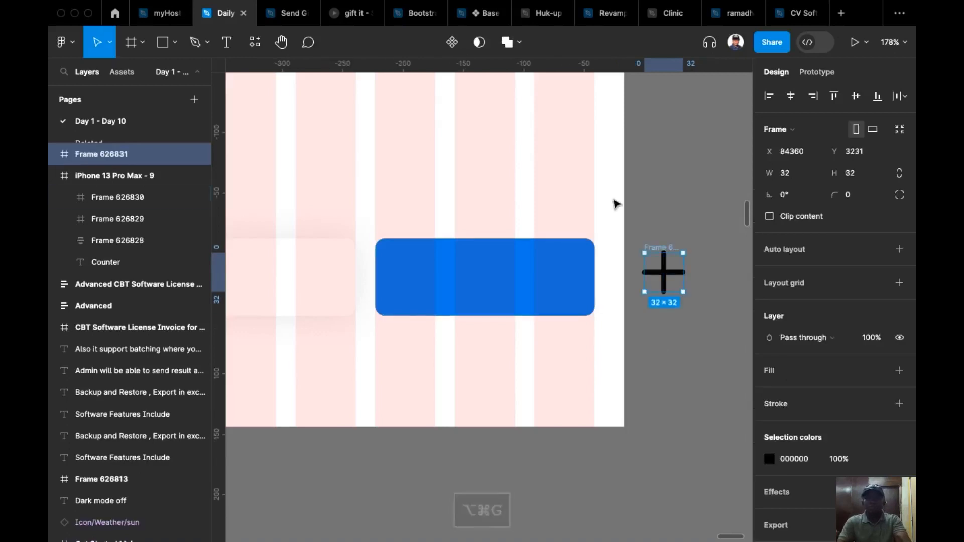
Move the framed plus icon into the blue button and centre it horizontally and vertically.
scroll(616, 203, "down", 1)
scroll(616, 204, "left", 1)
left_click_drag(680, 231, 507, 237)
left_click(856, 96)
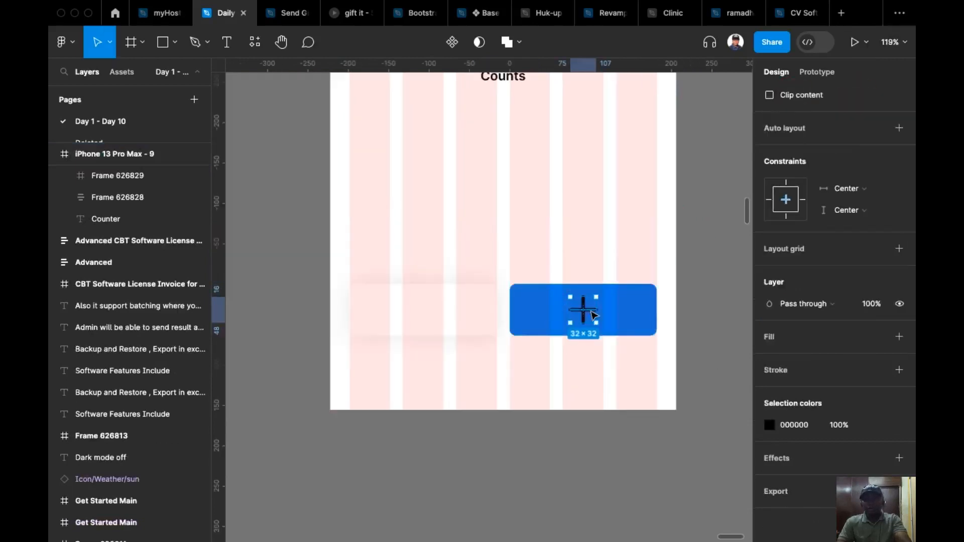
Copy the plus icon into the white button and delete the copy's vertical line to leave a minus sign.
scroll(594, 315, "up", 3)
scroll(628, 300, "left", 2)
scroll(628, 300, "down", 1)
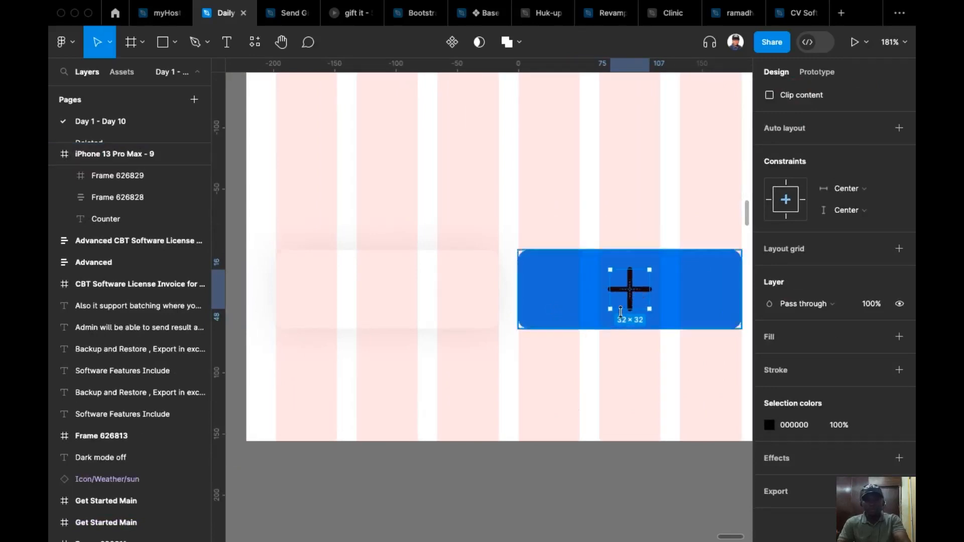
key("super+c")
left_click(420, 304)
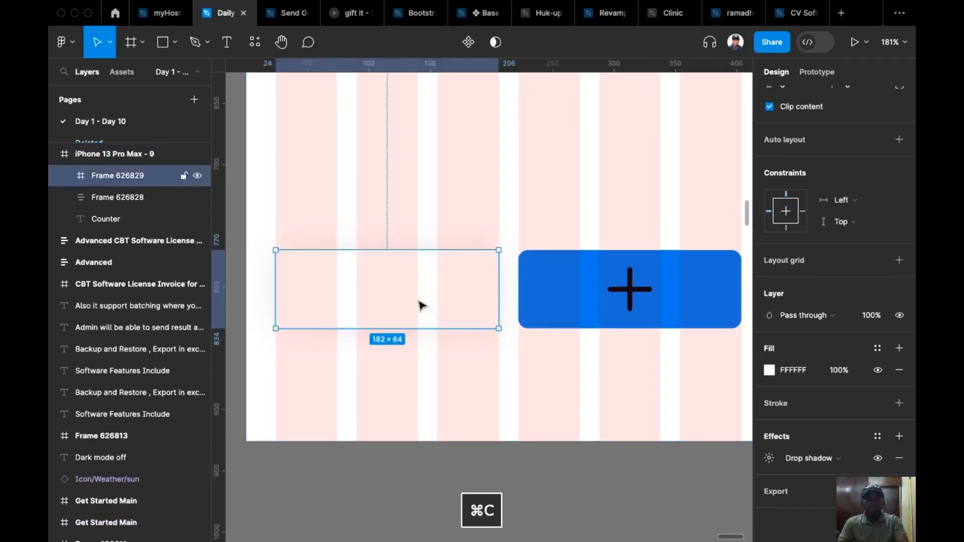
key("super+v")
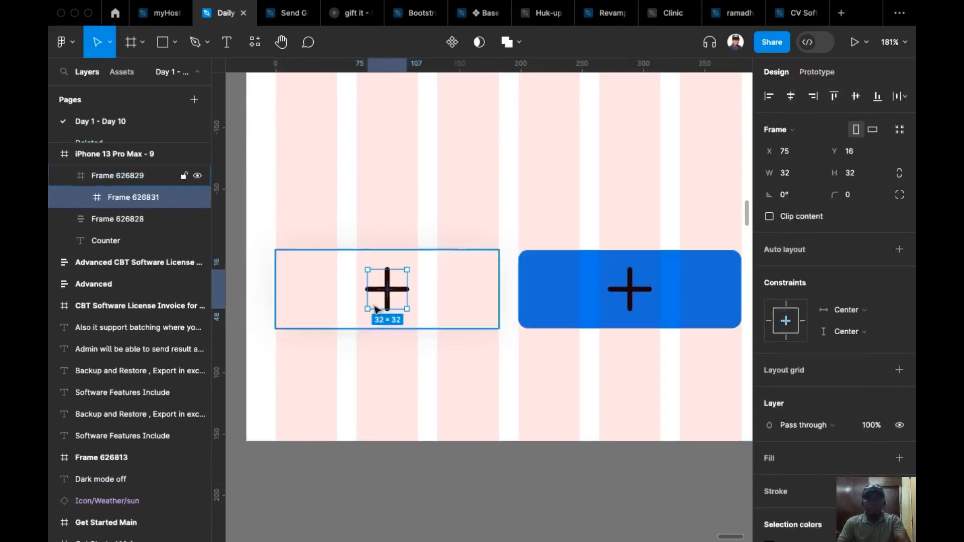
left_click(395, 304, "super")
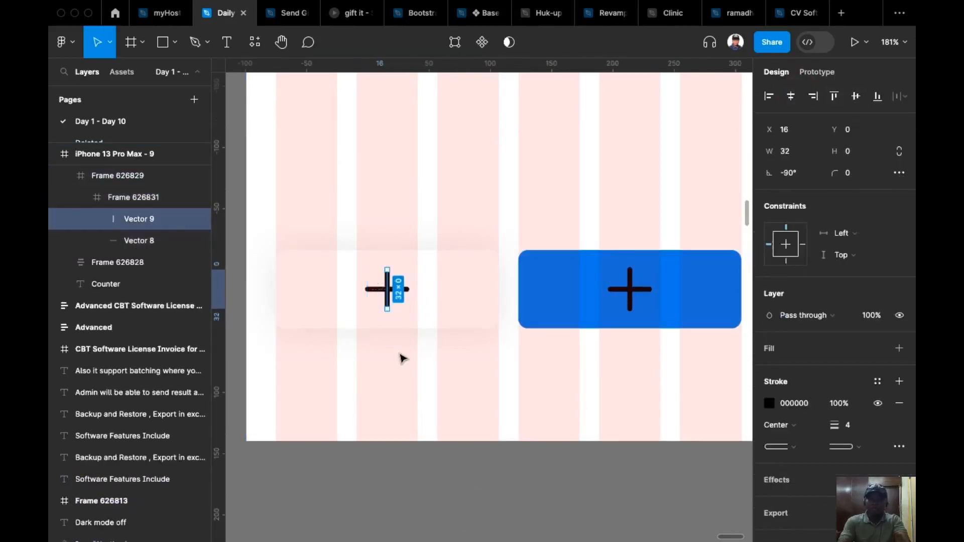
key("BackSpace")
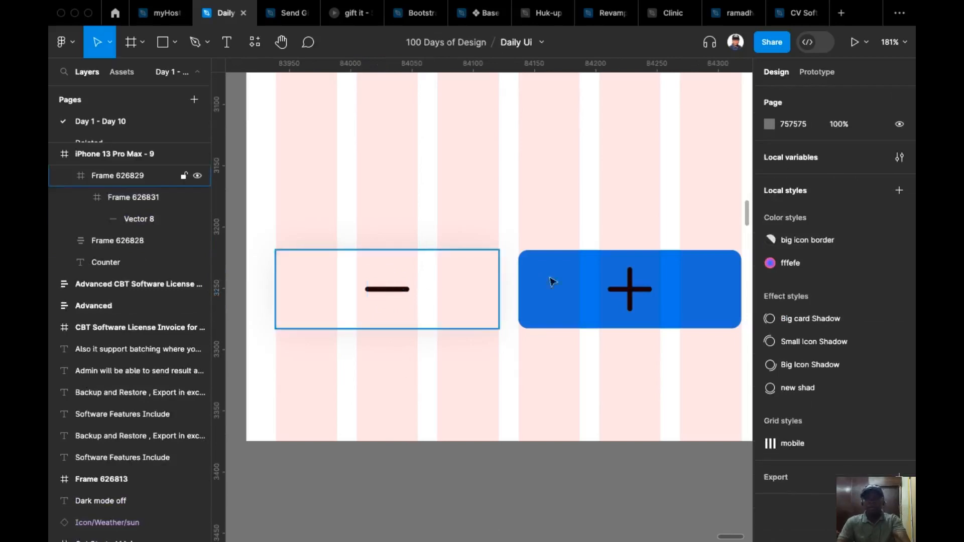
Colour the minus line in the white button with the blue sampled from the other button.
left_click(384, 291, "super")
key("i")
left_click(583, 310)
left_click(450, 370)
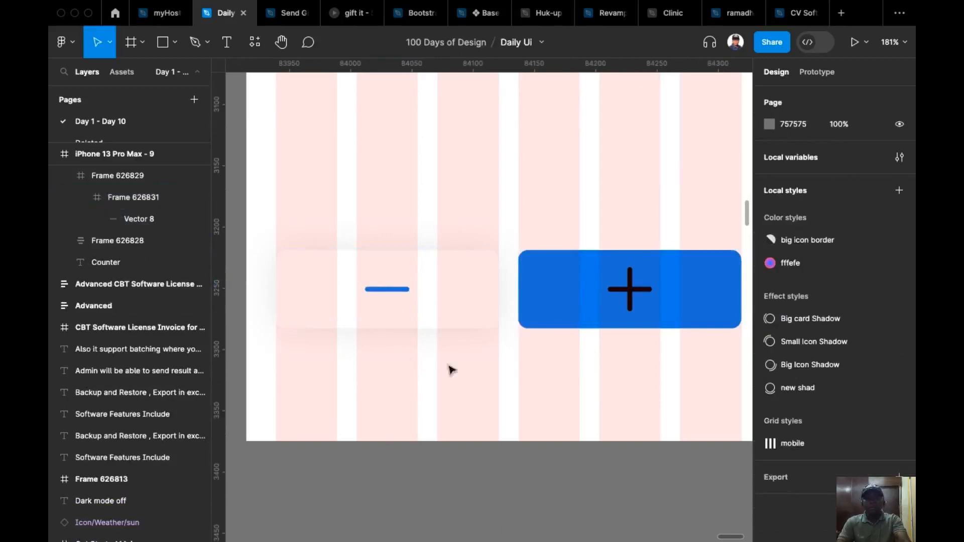
Try to colour the plus icon with the white sampled from the other button, and undo it.
left_click(630, 296, "super")
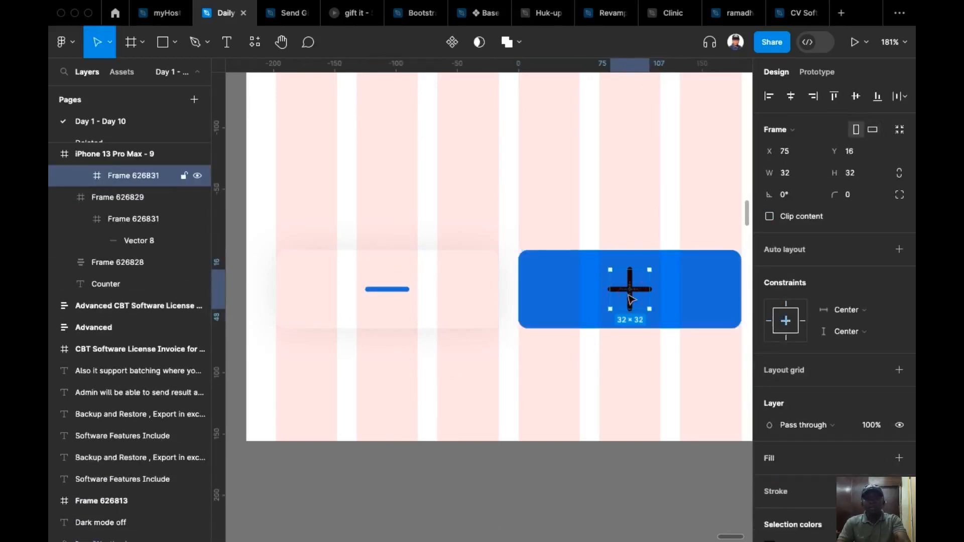
key("i")
left_click(424, 321)
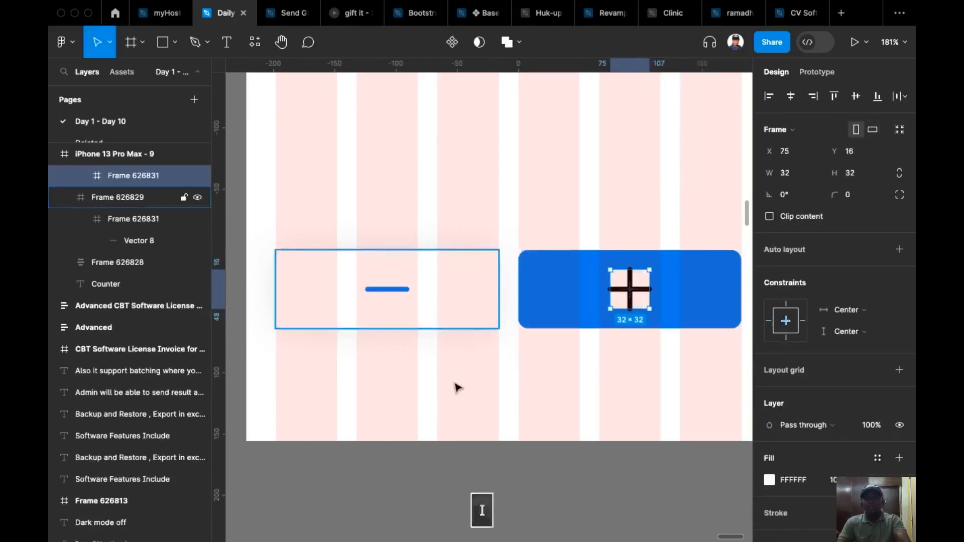
key("super+z")
Change the colour of the plus icon's lines in the blue button to white FFFFFF.
scroll(774, 436, "down", 3)
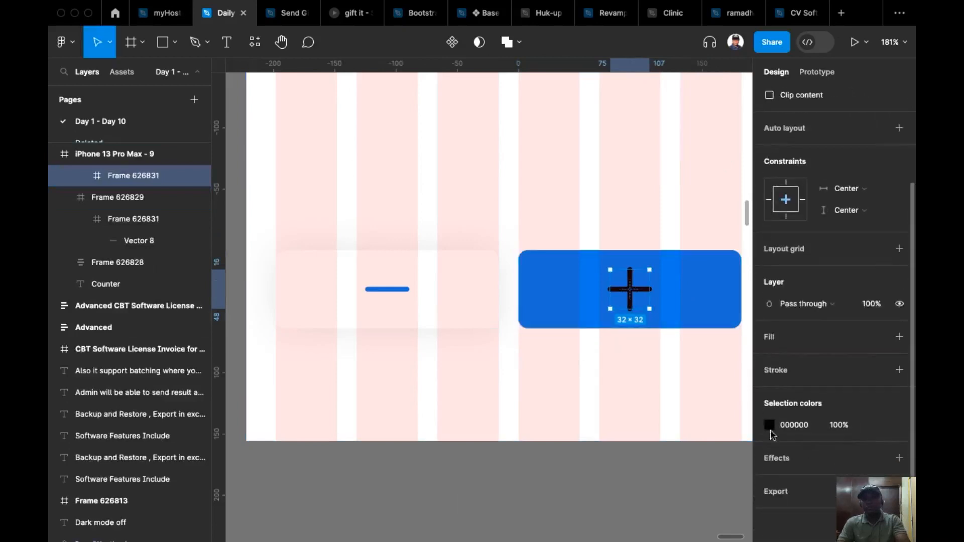
left_click(770, 426)
left_click(791, 427)
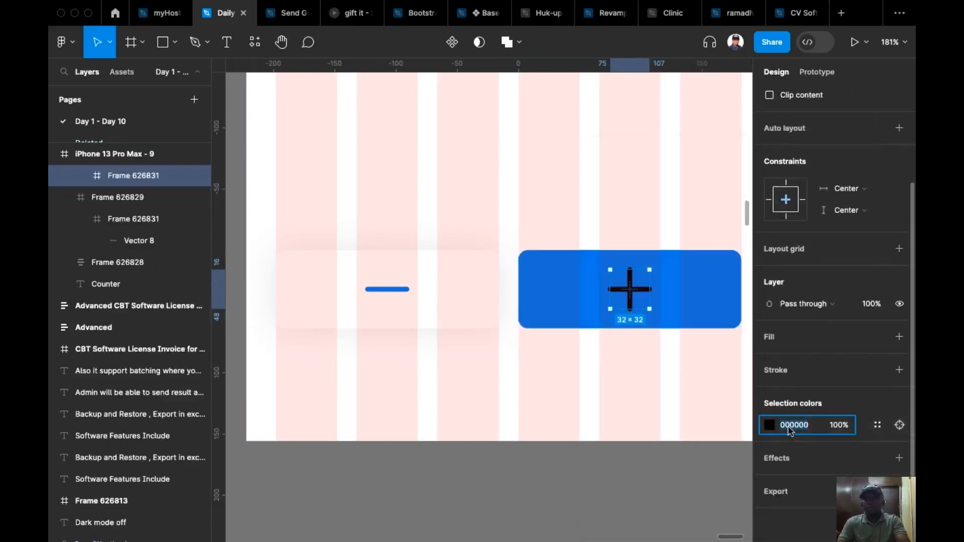
type("f")
key("Return")
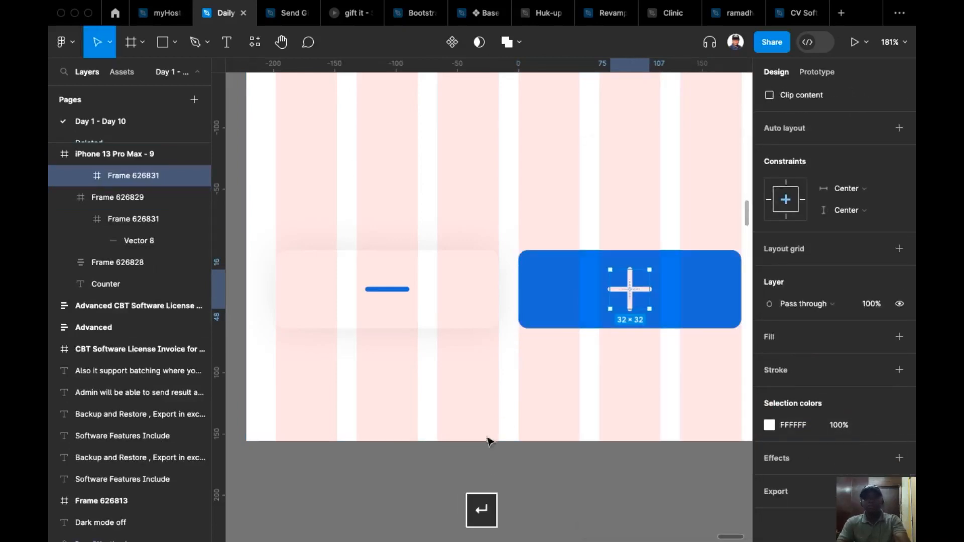
left_click(488, 491)
Centre the Counter title horizontally in the phone frame.
scroll(489, 472, "down", 10)
scroll(533, 443, "up", 4)
mouse_move(534, 445)
left_mouse_down()
mouse_move(550, 487)
mouse_move(525, 432)
left_mouse_up()
scroll(525, 432, "down", 4)
left_click_drag(577, 386, 552, 342)
scroll(552, 342, "up", 2)
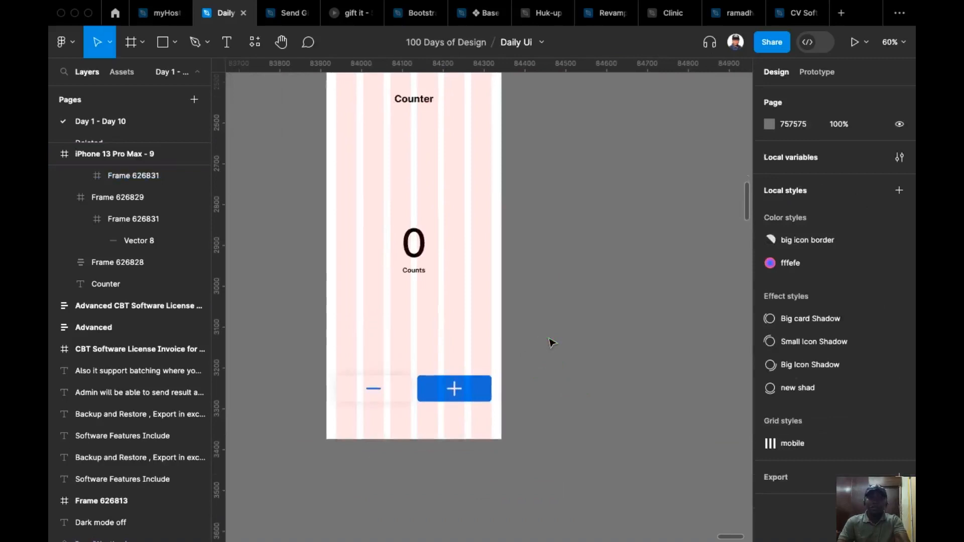
left_click_drag(551, 343, 574, 376)
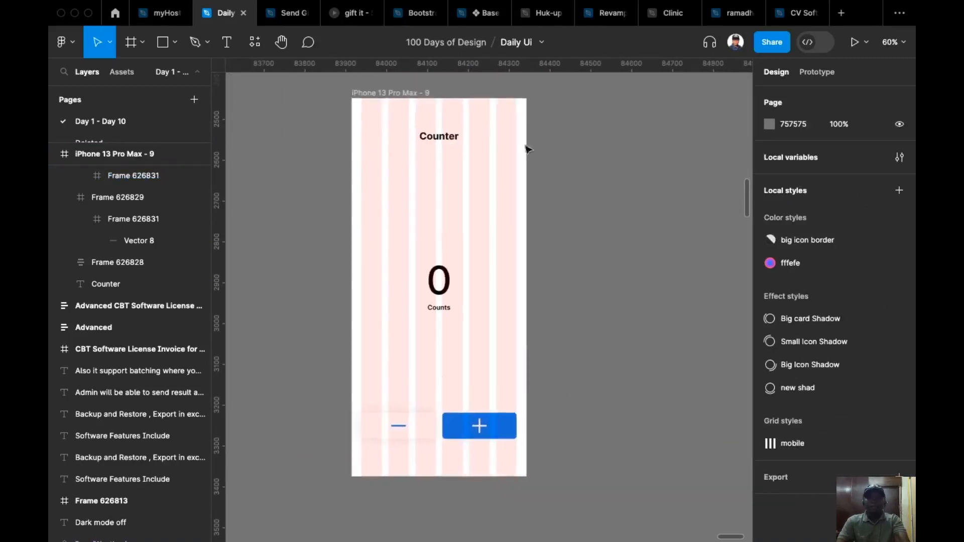
left_click(439, 136)
left_click(797, 99)
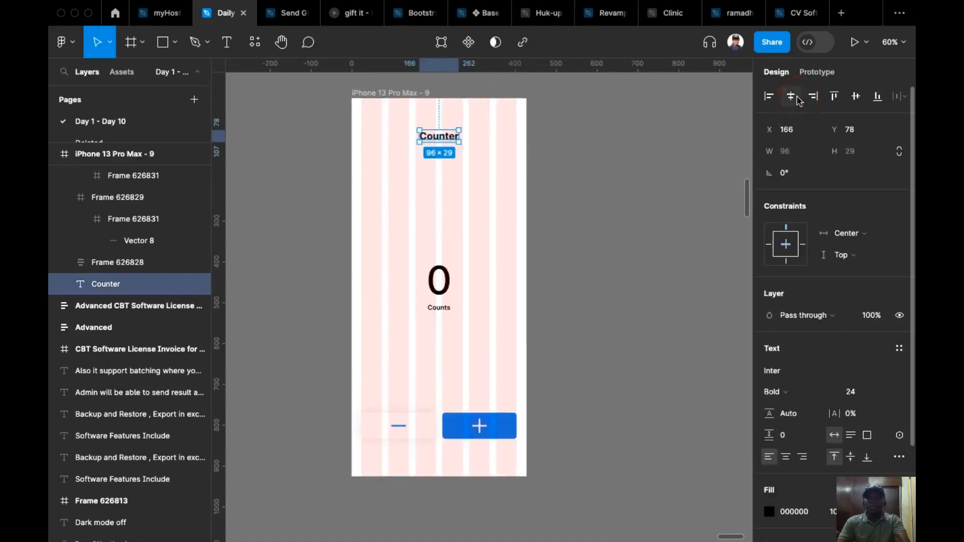
left_click(612, 197)
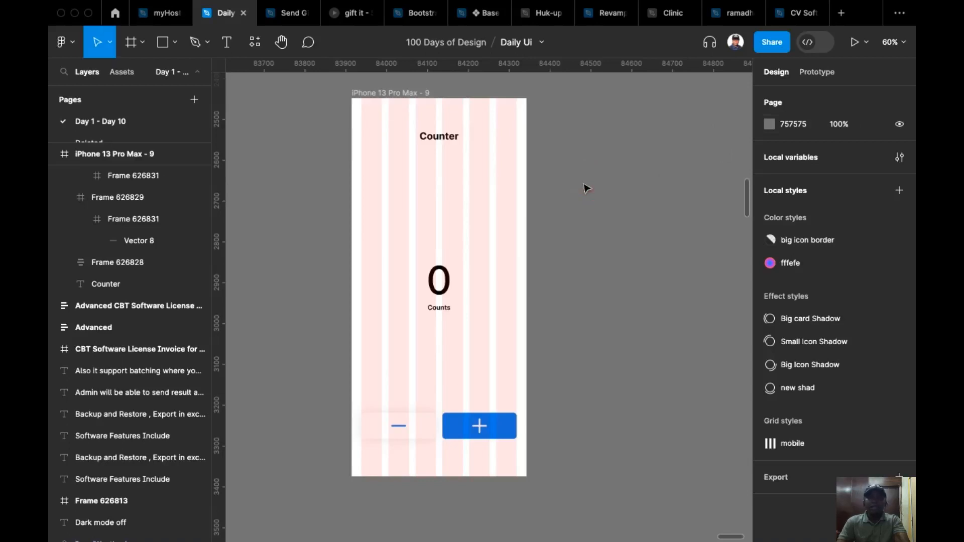
left_click(399, 89)
left_click(406, 96)
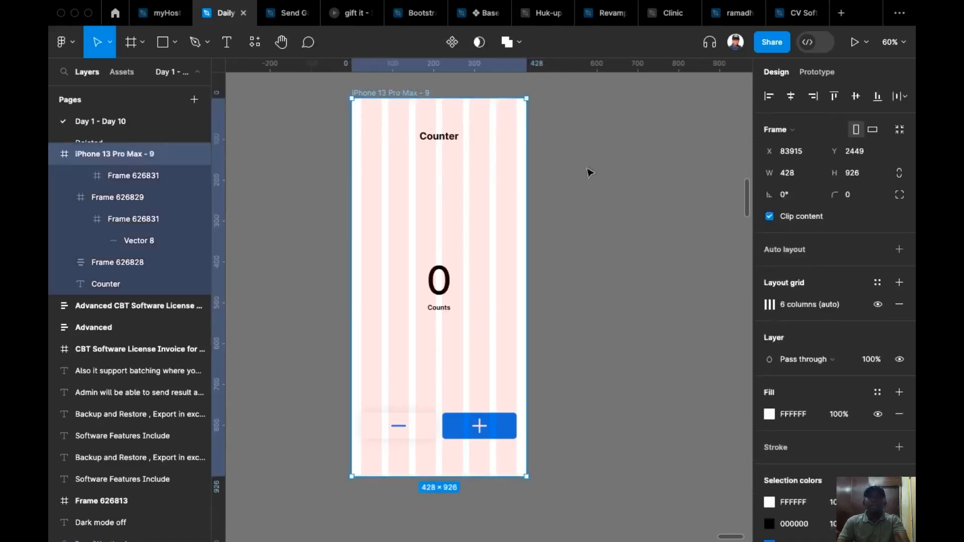
key("Escape")
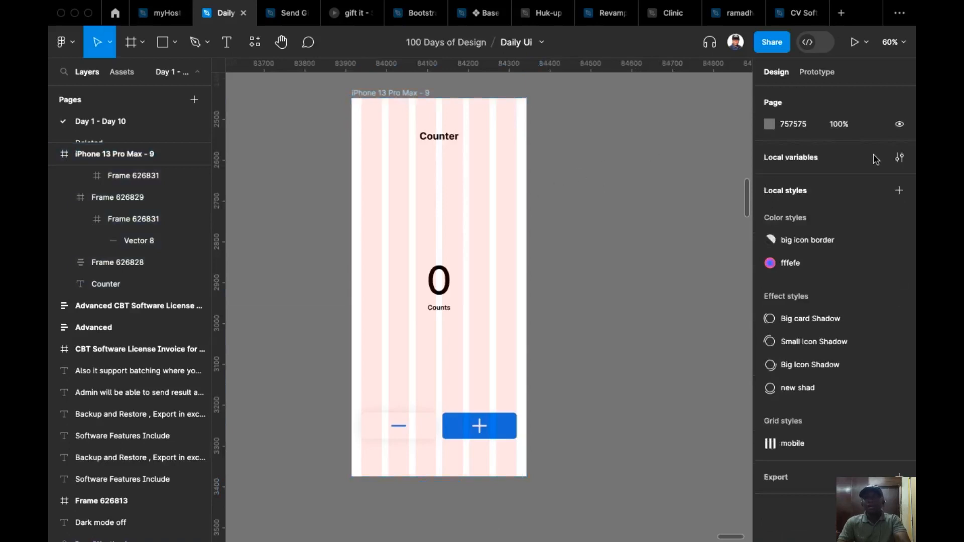
Create a new local variable collection named conter.
left_click(900, 159)
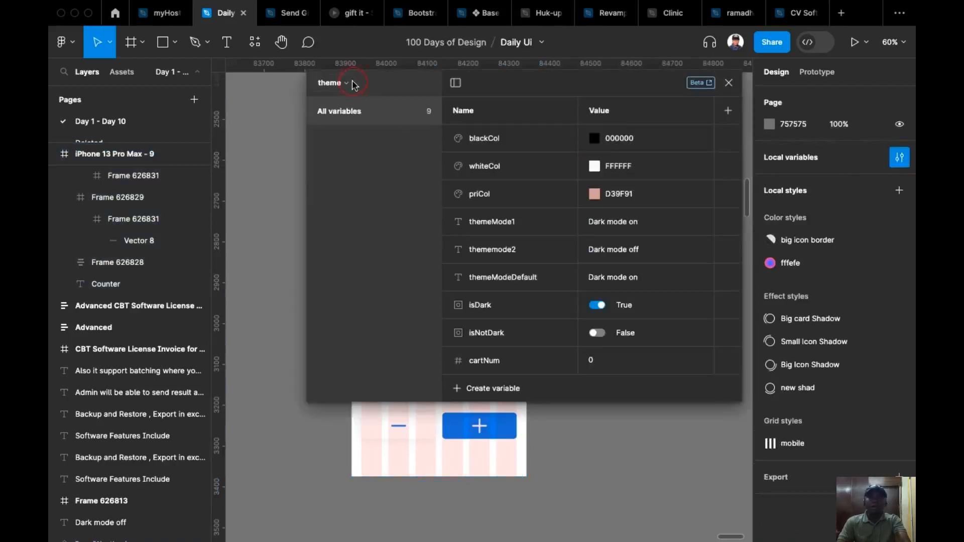
left_click(347, 83)
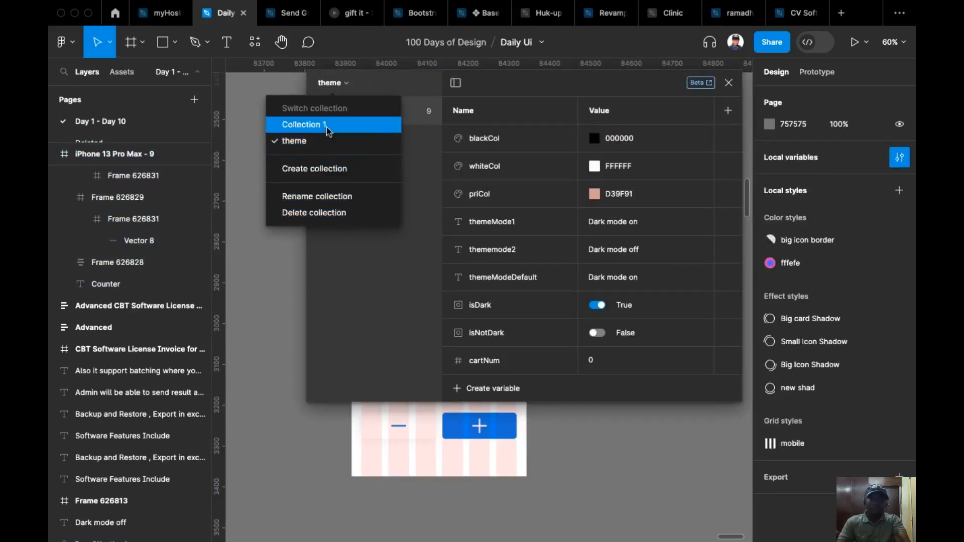
left_click(327, 168)
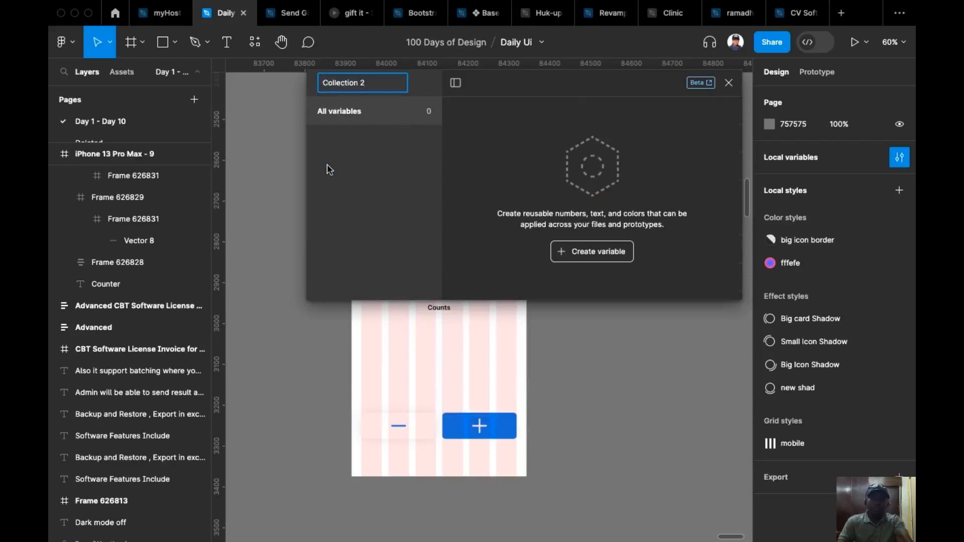
double_click(382, 81)
type("conter")
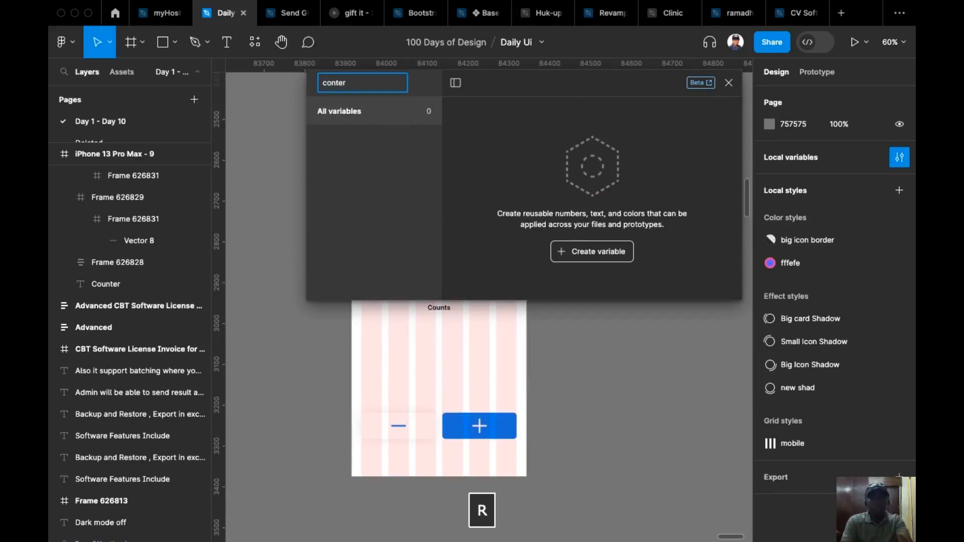
key("Return")
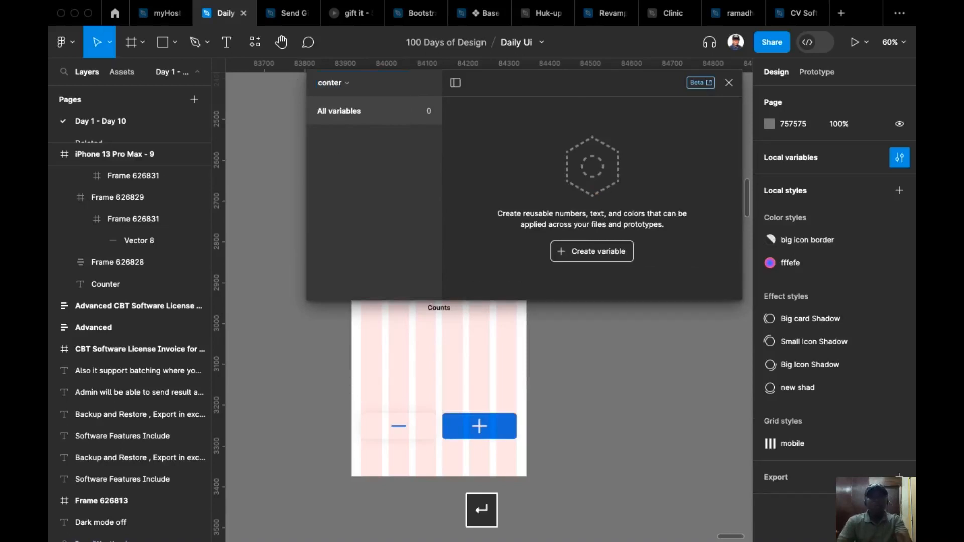
Add a number variable named count to the conter collection and close the variables window.
scroll(615, 359, "right", 5)
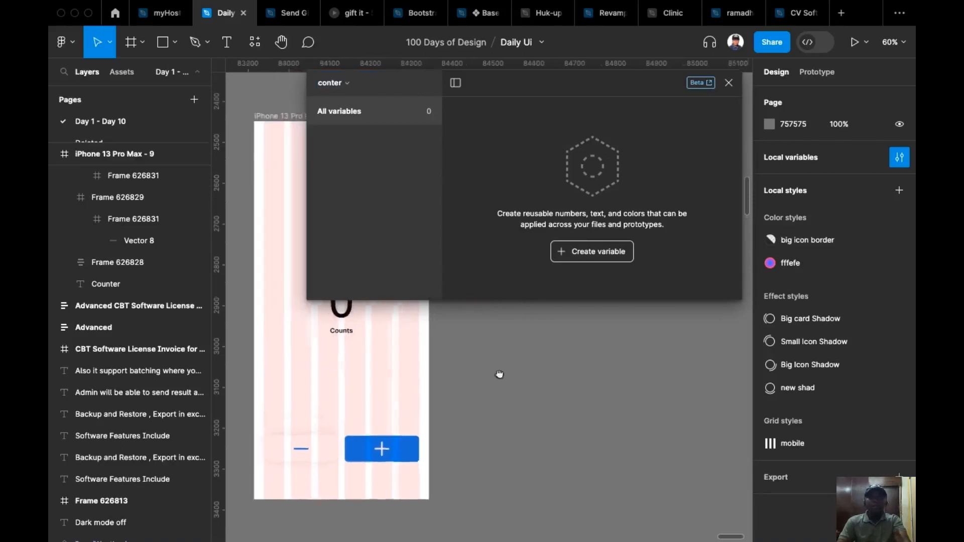
left_click(592, 248)
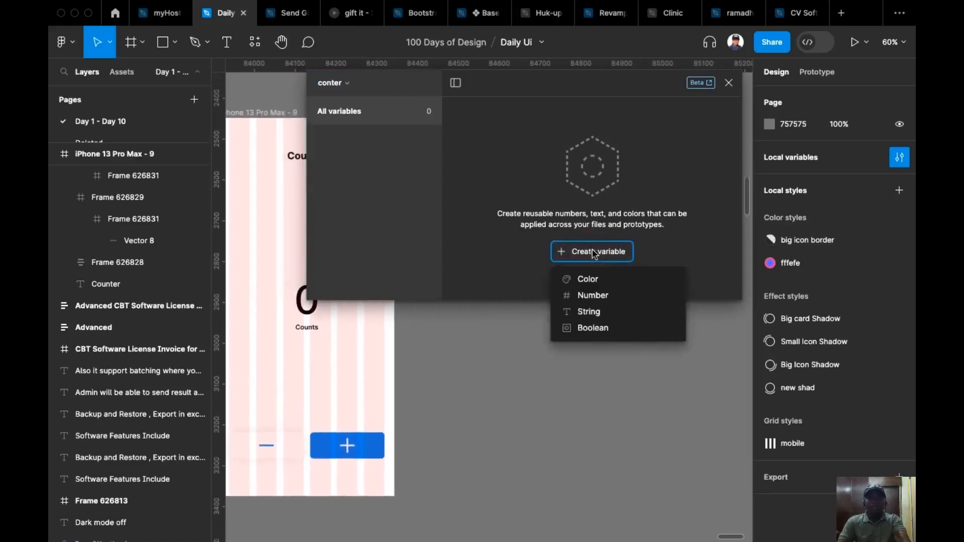
left_click(609, 299)
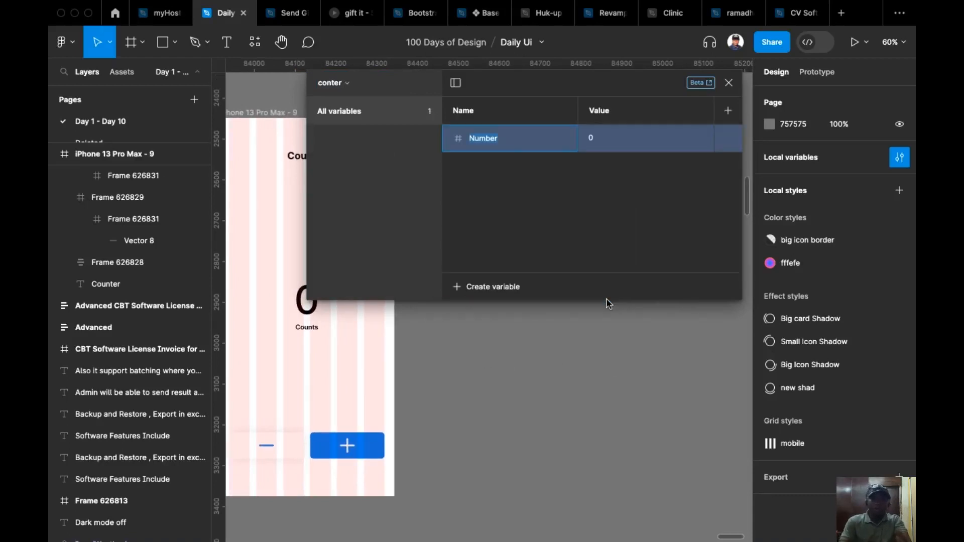
type("con")
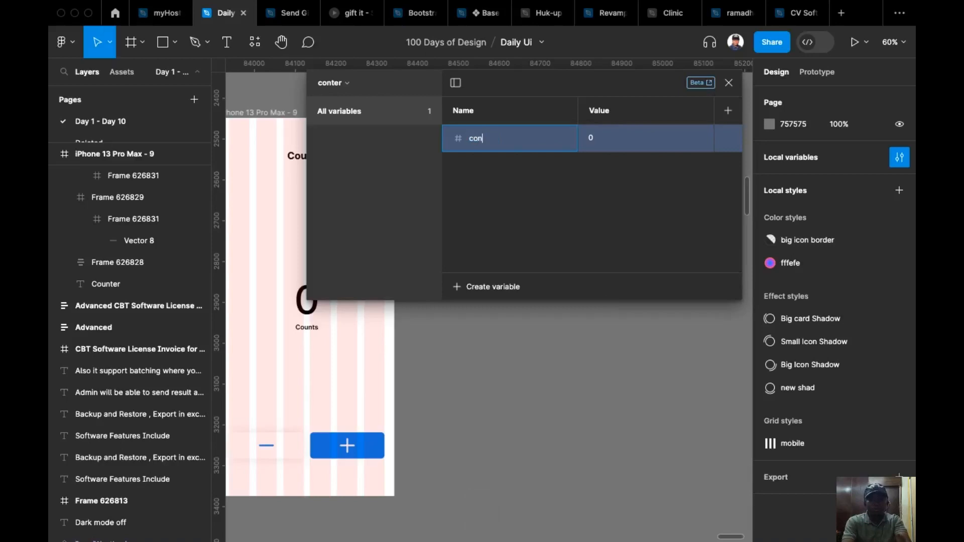
key("BackSpace")
type("um")
key("BackSpace")
type("nt")
key("Return")
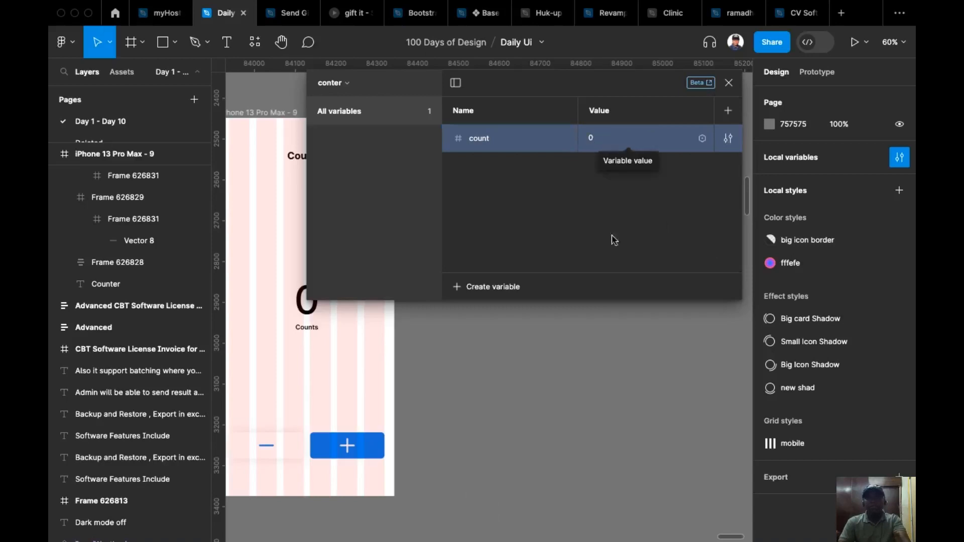
left_click(728, 84)
Set the vertical trim of the large 0 text to cap height to baseline.
scroll(607, 267, "left", 5)
left_click(484, 262)
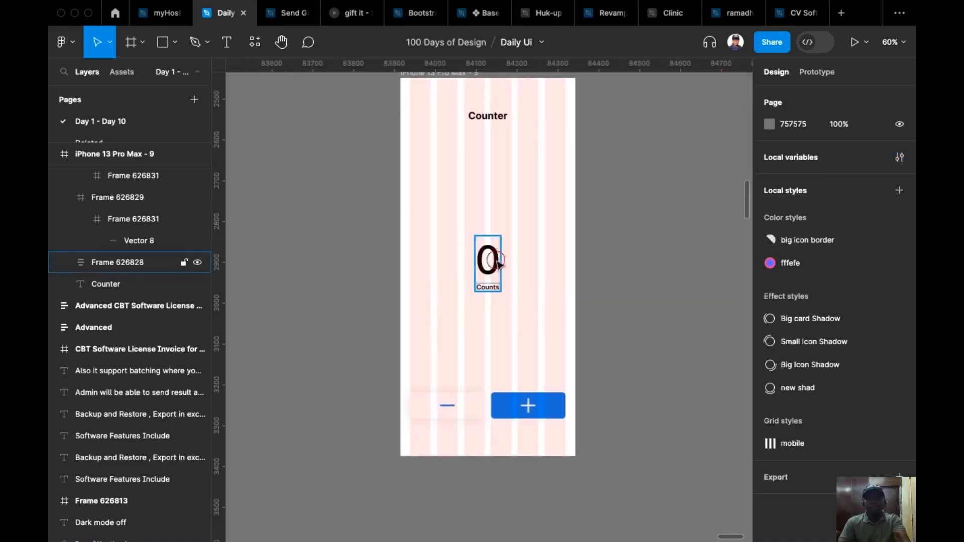
double_click(498, 265)
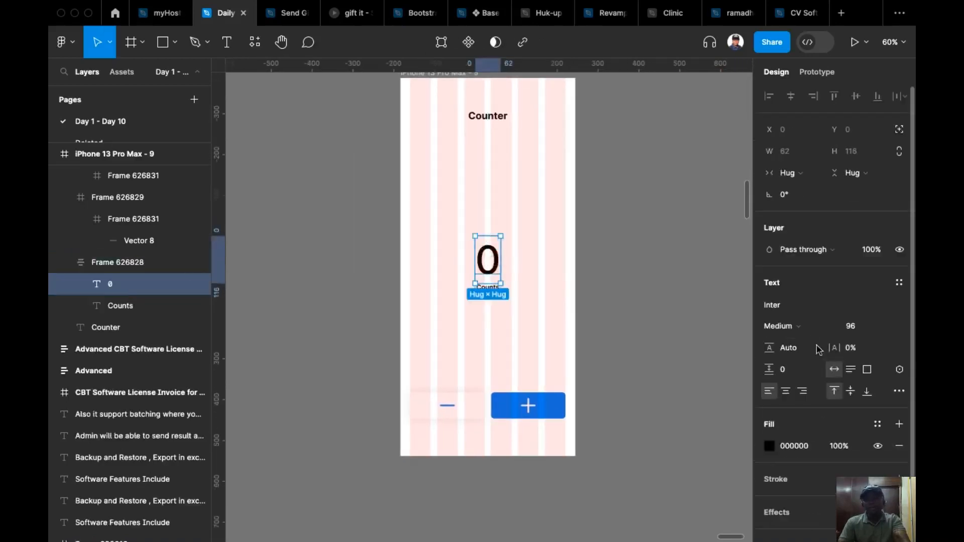
scroll(814, 301, "down", 2)
left_click(899, 336)
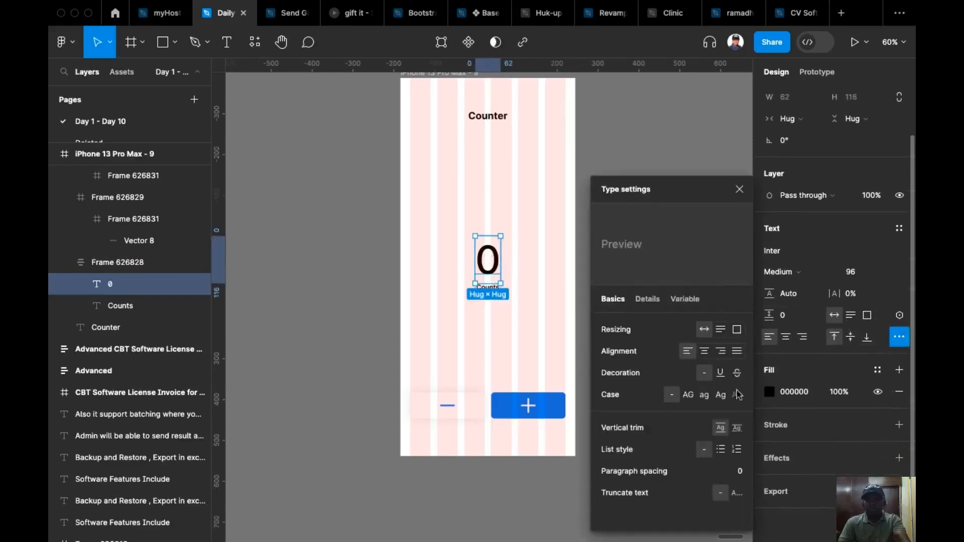
left_click(737, 430)
left_click(614, 133)
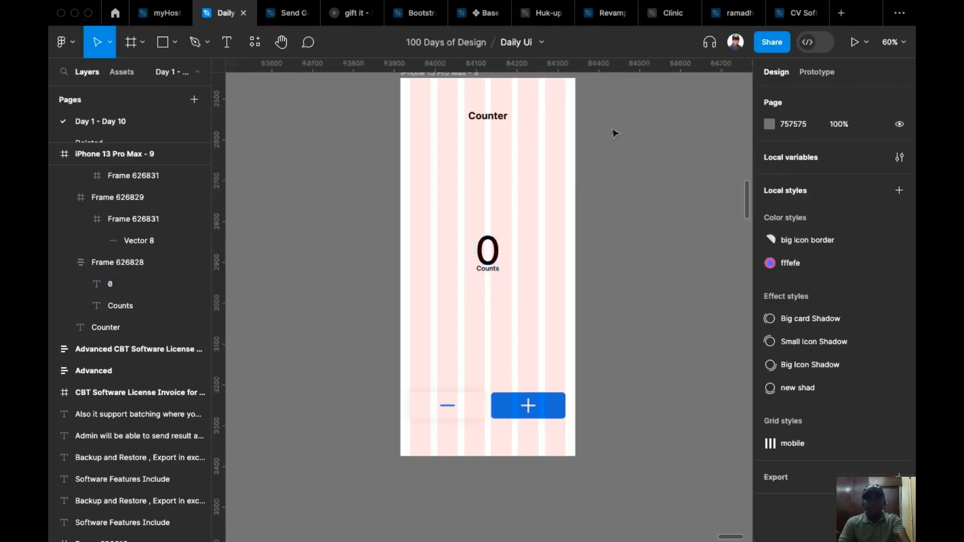
Centre the group holding the 0 and the Counts label vertically and horizontally in the phone frame.
left_click(498, 249)
left_click(856, 97)
left_click(791, 98)
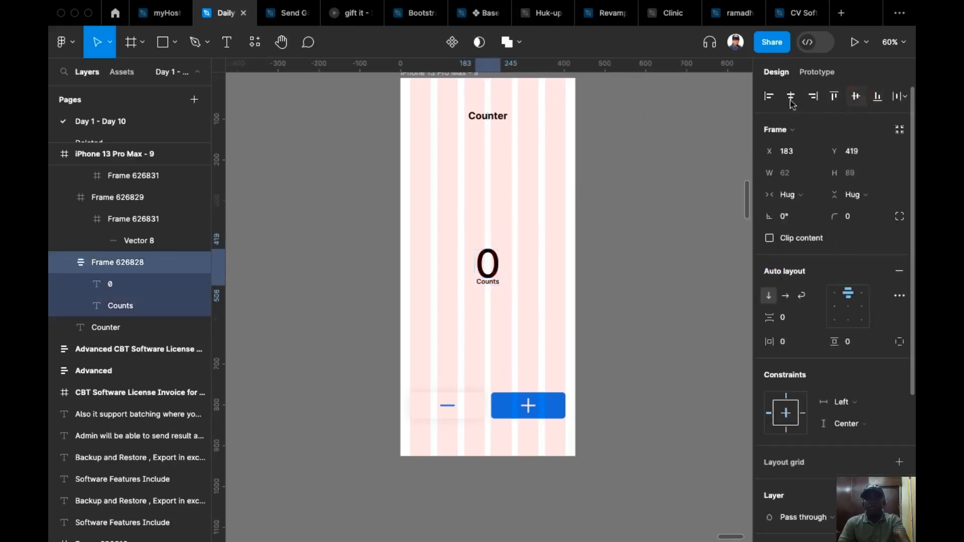
Set the auto layout spacing between the 0 and the Counts label to 16.
left_click(796, 320)
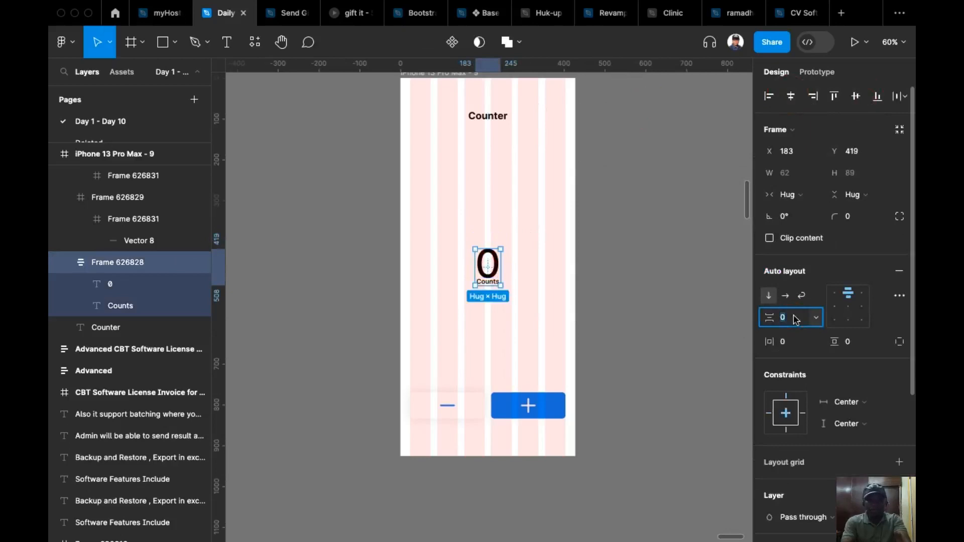
type("8")
key("Return")
left_click(796, 320)
type("16")
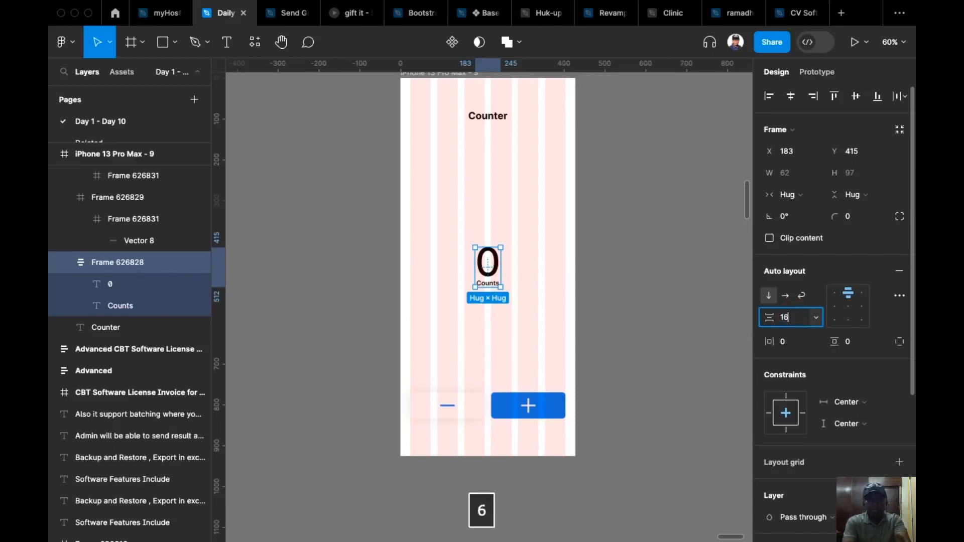
key("Return")
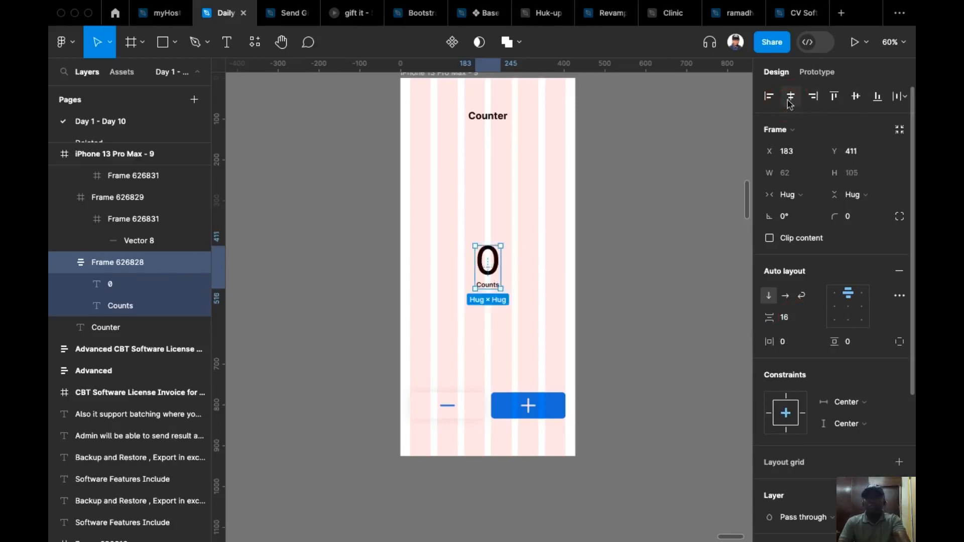
left_click(660, 275)
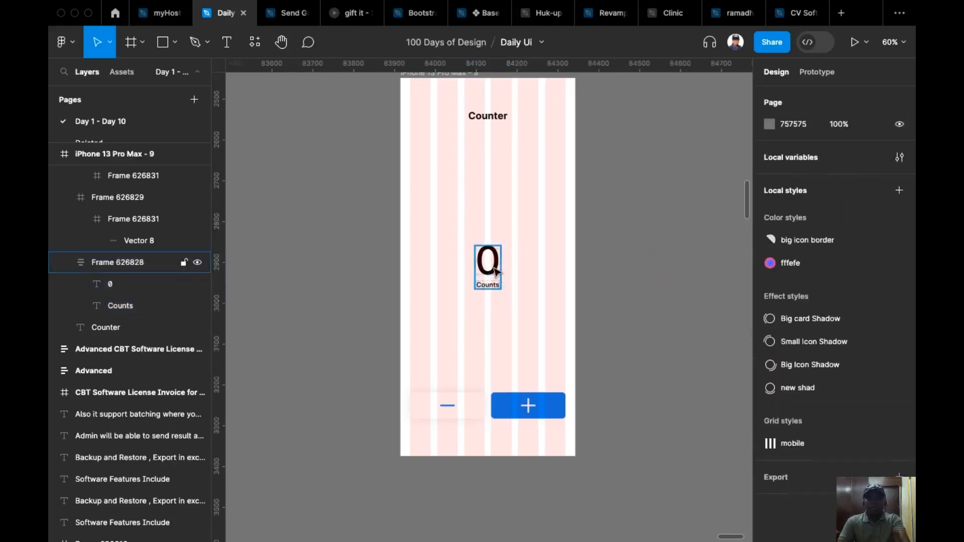
Bind the large 0 text to the count variable from the conter collection.
double_click(495, 263)
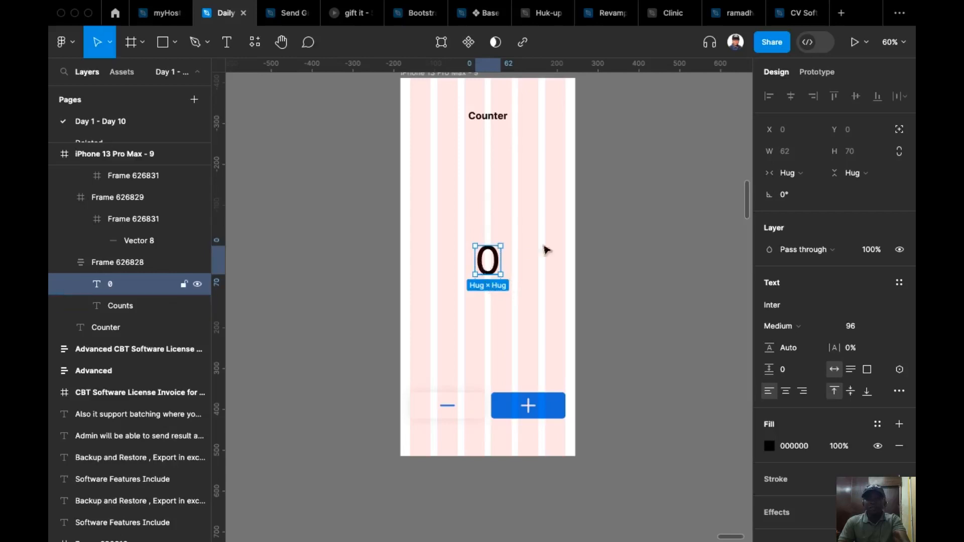
left_click(900, 371)
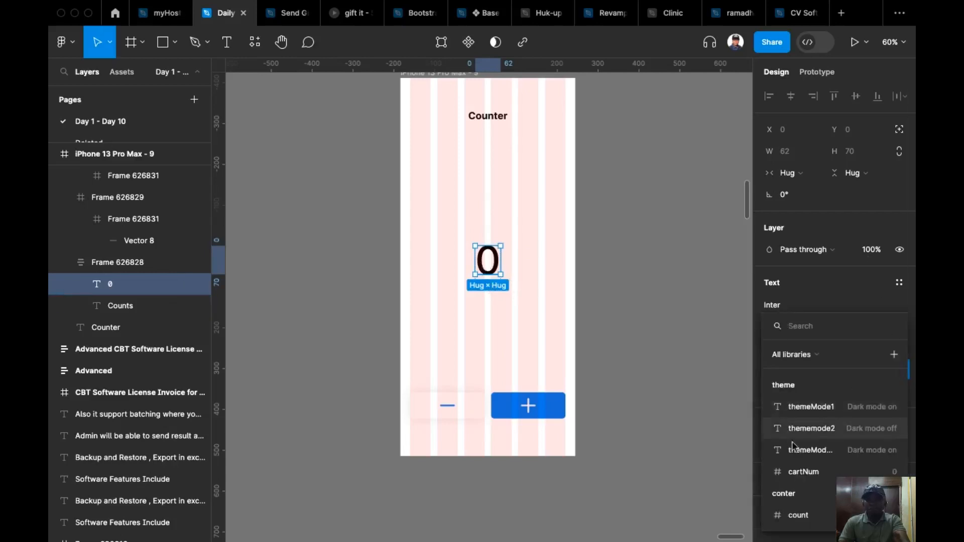
left_click(798, 515)
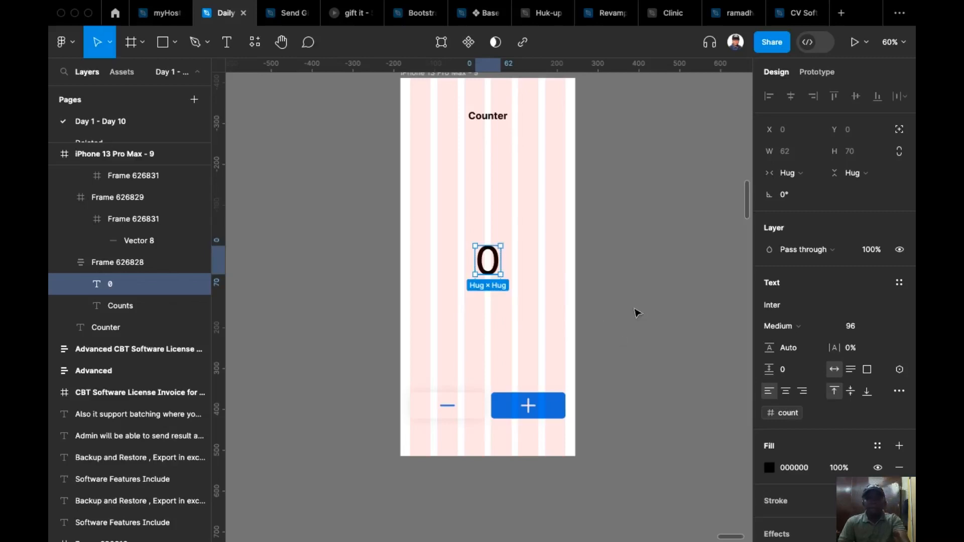
left_click(648, 307)
Hide the layout grids on the canvas.
scroll(516, 349, "right", 3)
scroll(516, 349, "up", 3)
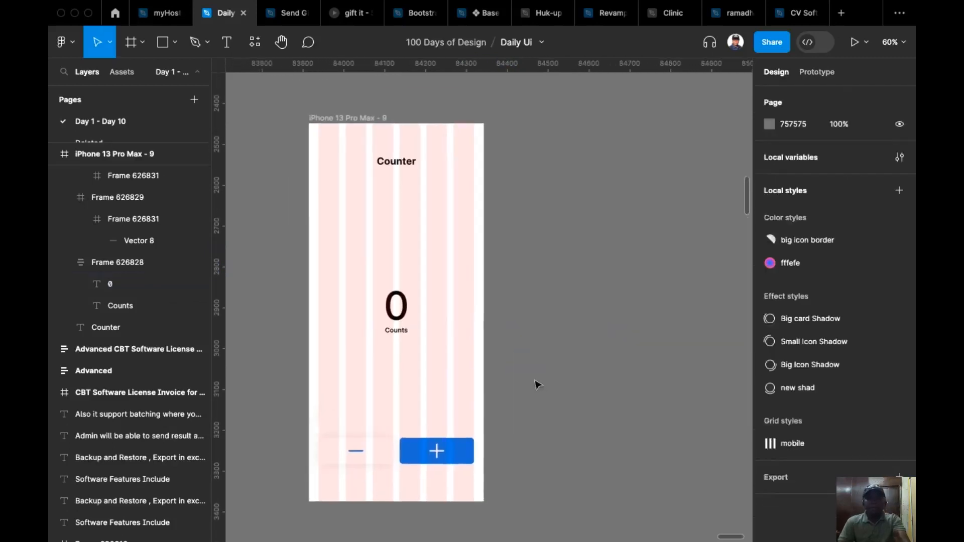
left_click(440, 446)
left_click(579, 393)
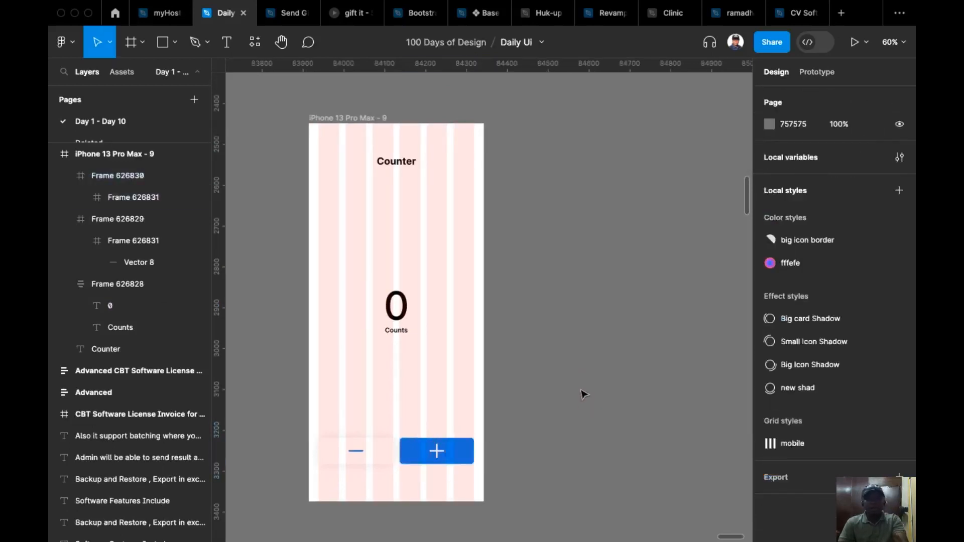
scroll(580, 394, "down", 2)
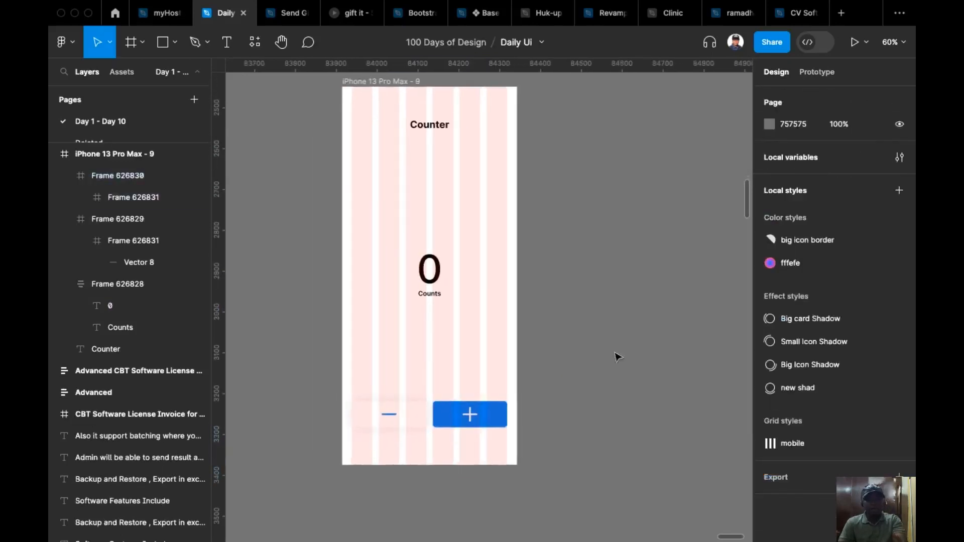
key("shift+g")
scroll(618, 357, "up", 5)
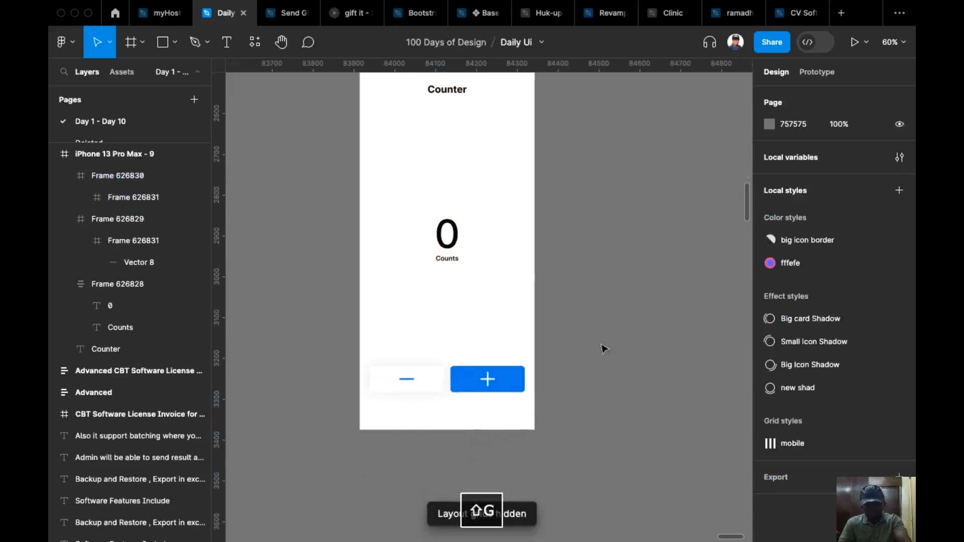
Add an on-click prototype interaction with the Set variable action to the blue plus button.
scroll(655, 335, "up", 2)
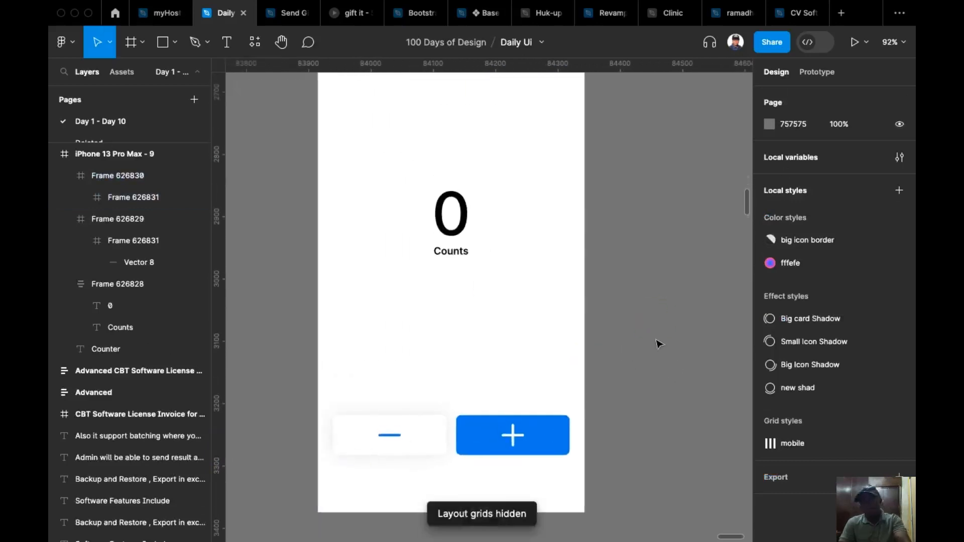
scroll(639, 330, "up", 1)
left_click(536, 444)
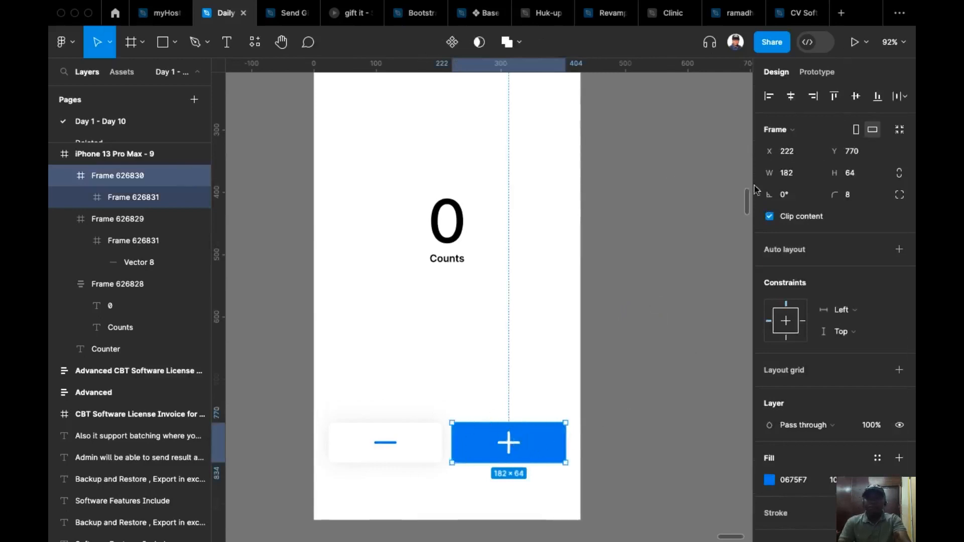
left_click(817, 71)
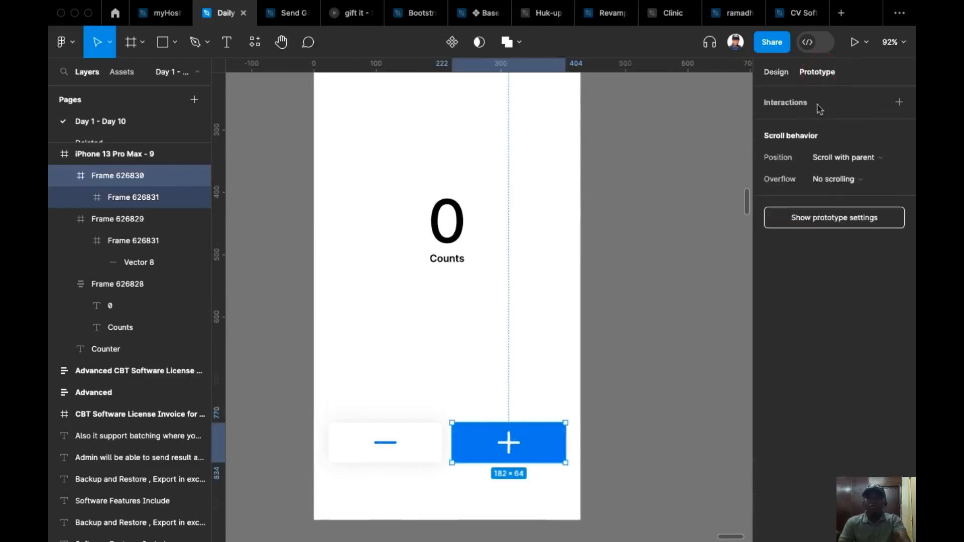
left_click(901, 102)
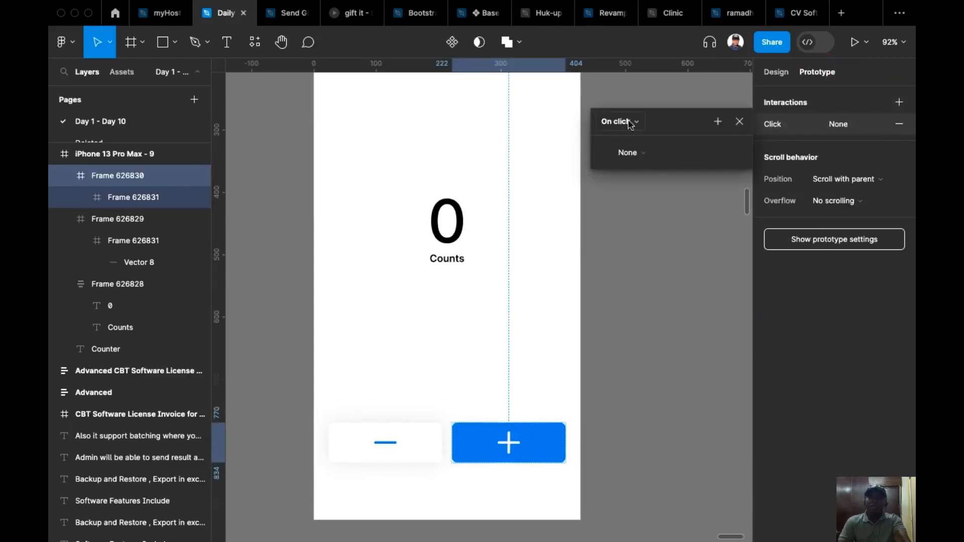
left_click(649, 155)
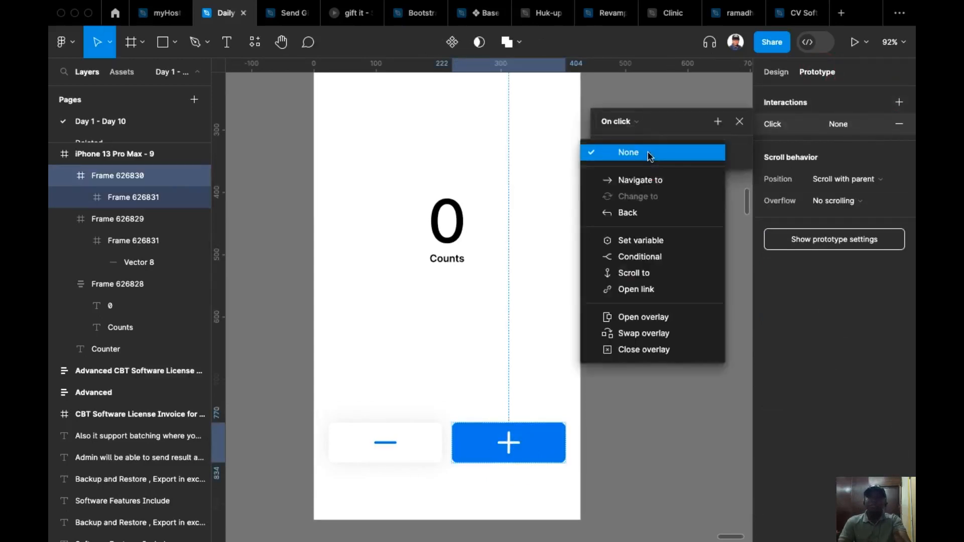
left_click(652, 242)
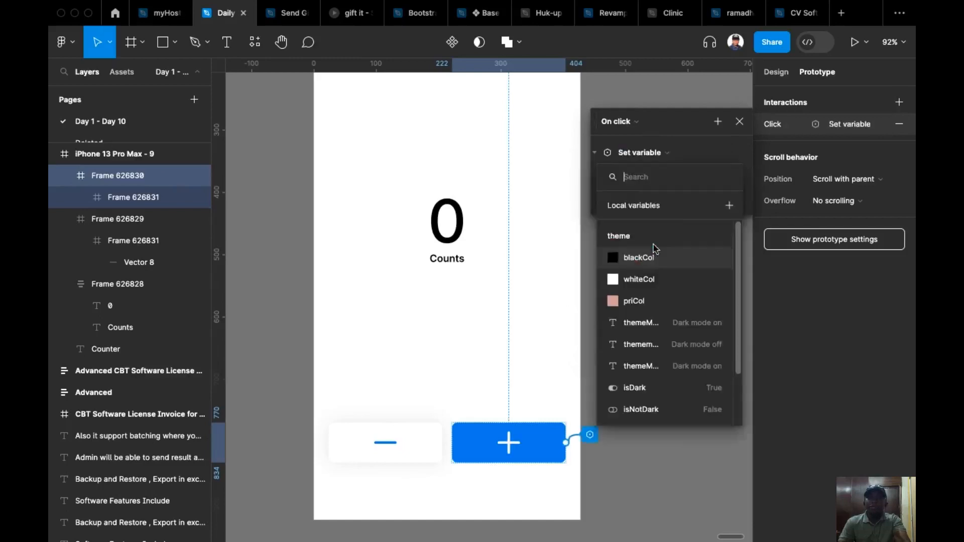
Make the plus button's Set variable action set count from the conter collection to count + 1.
scroll(665, 295, "down", 3)
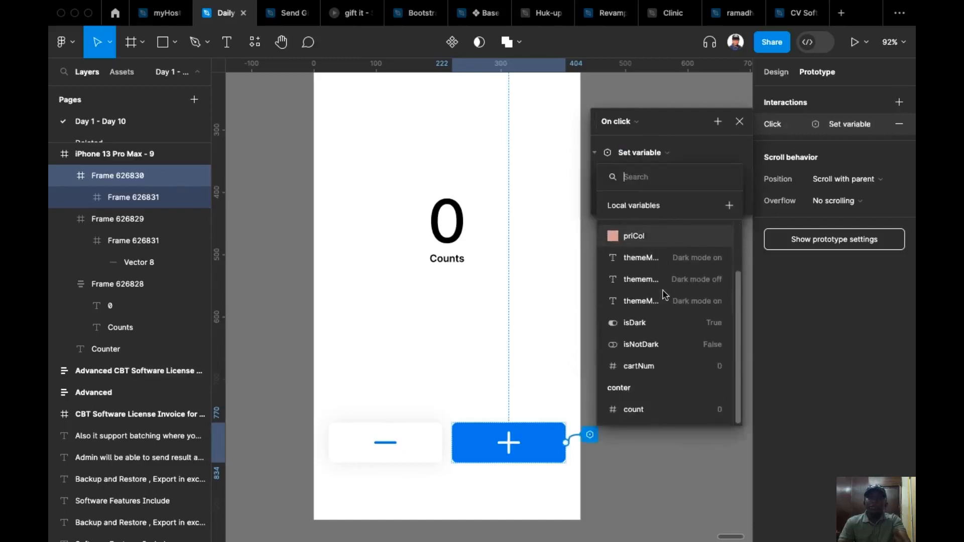
left_click(642, 414)
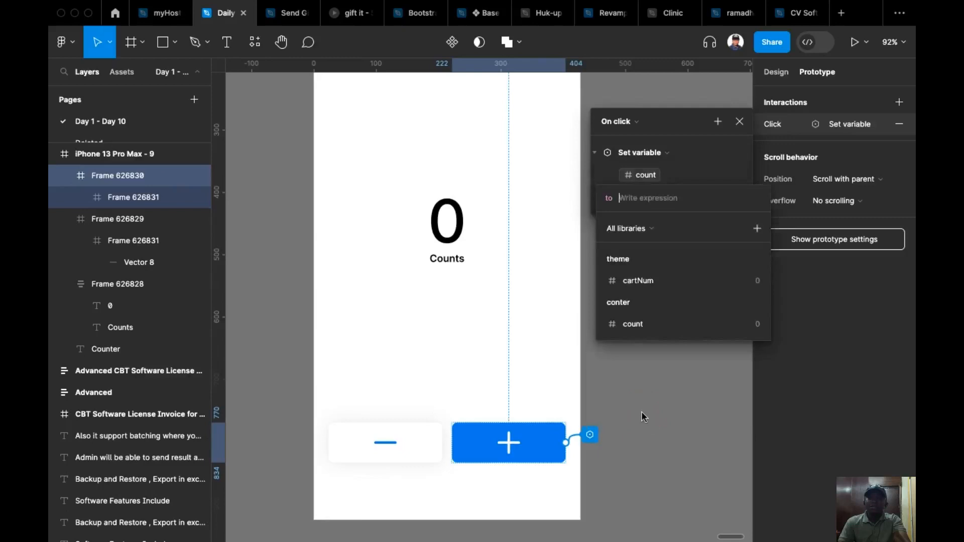
left_click(645, 325)
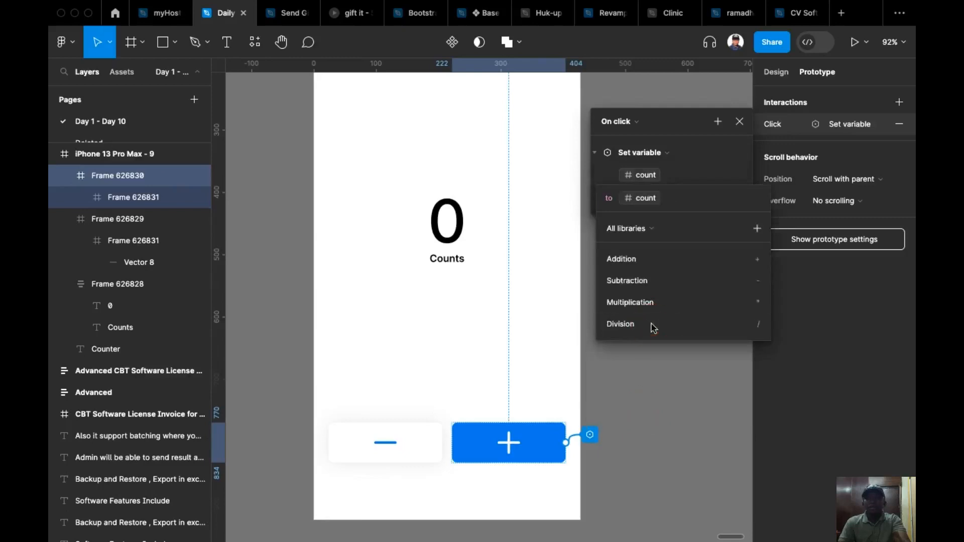
left_click(718, 260)
type("1")
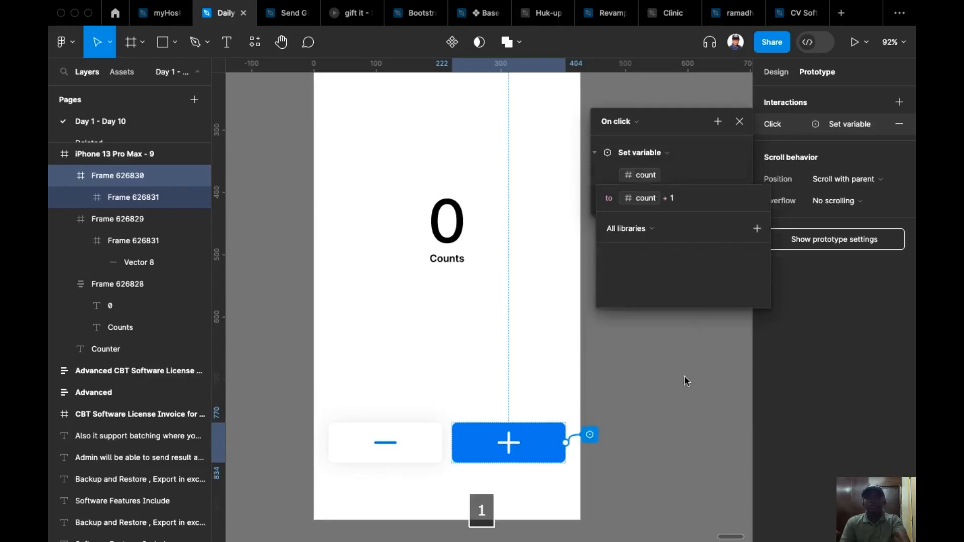
key("Return")
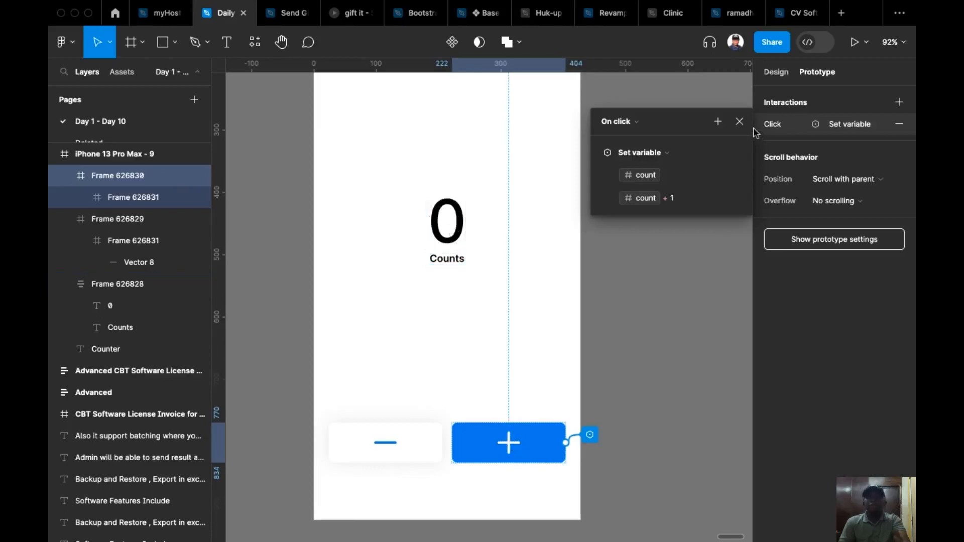
left_click(739, 122)
Make the iPhone 13 Pro Max - 9 frame a flow starting point.
scroll(627, 347, "down", 5)
scroll(632, 319, "down", 3)
scroll(632, 318, "right", 3)
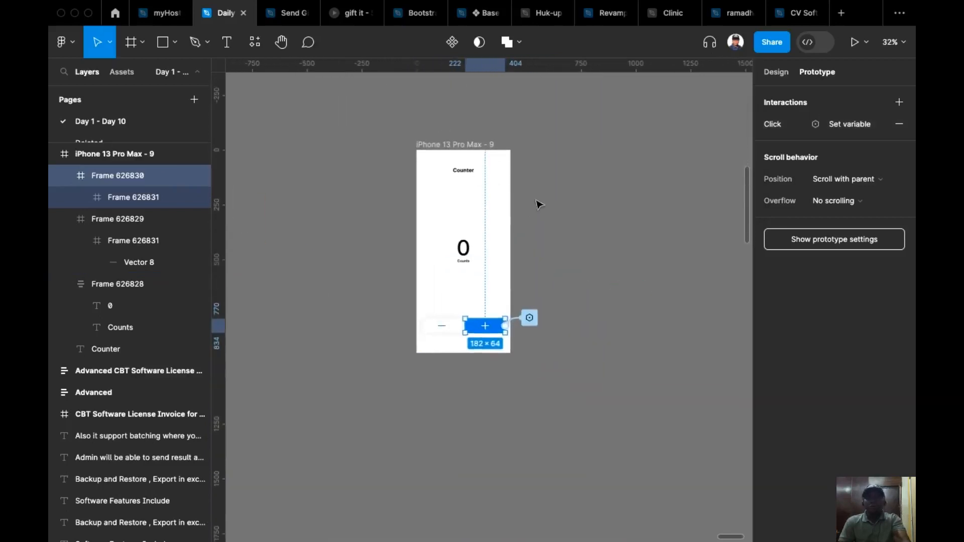
scroll(477, 174, "up", 3)
left_click(427, 126)
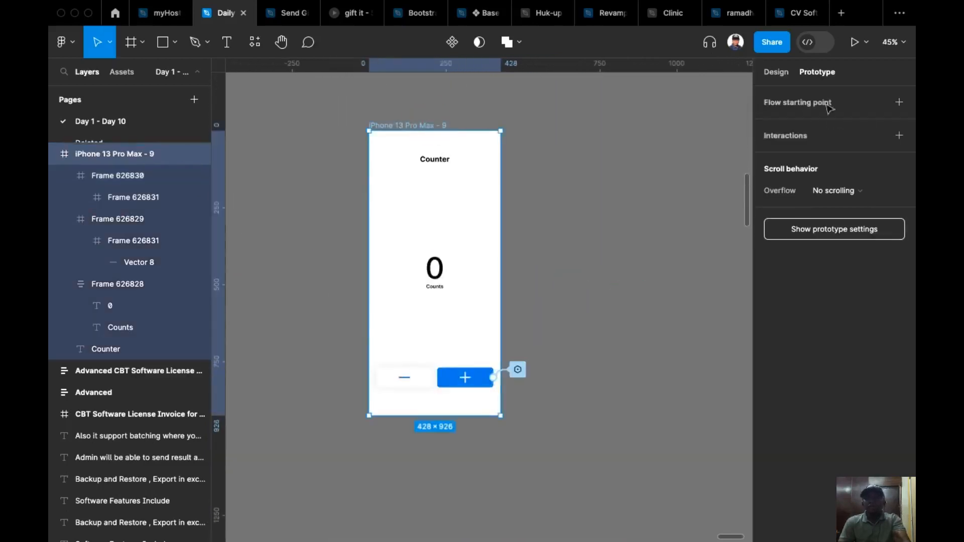
left_click(899, 102)
Preview the flow, test the plus button five times, and close the preview.
left_click(361, 140)
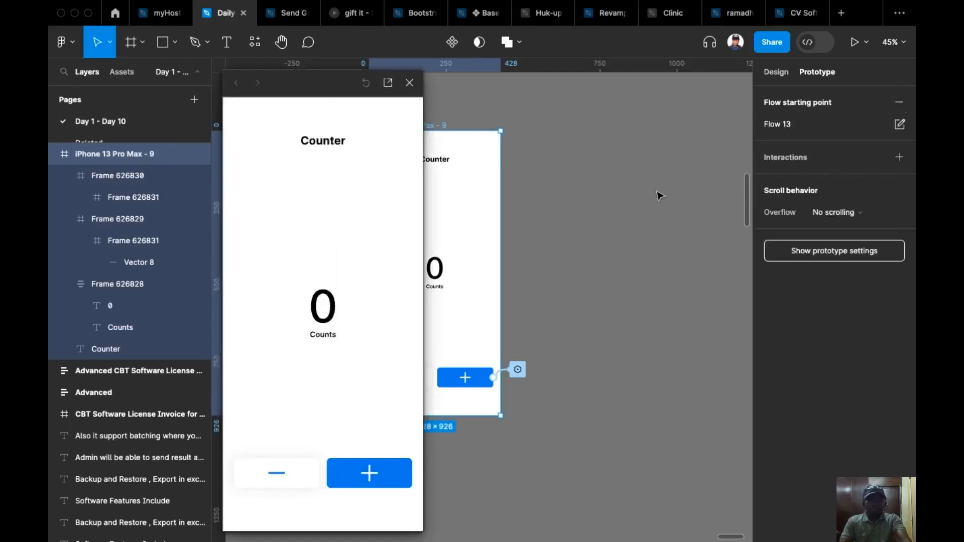
left_click(370, 475)
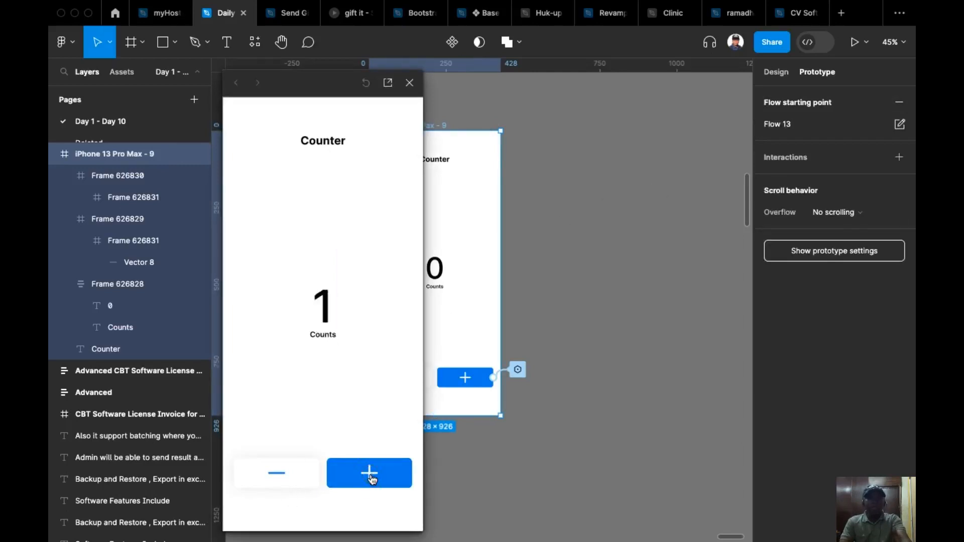
left_click(371, 477)
left_click(372, 477)
left_click(371, 477)
left_click(371, 477)
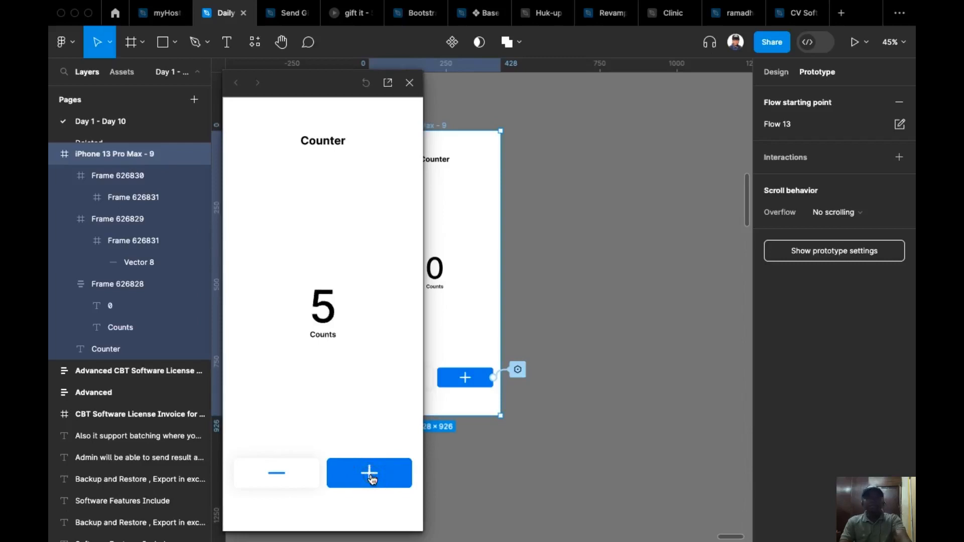
left_click(410, 84)
Add an on-click prototype interaction with the Set variable action to the white minus button.
scroll(618, 224, "down", 2)
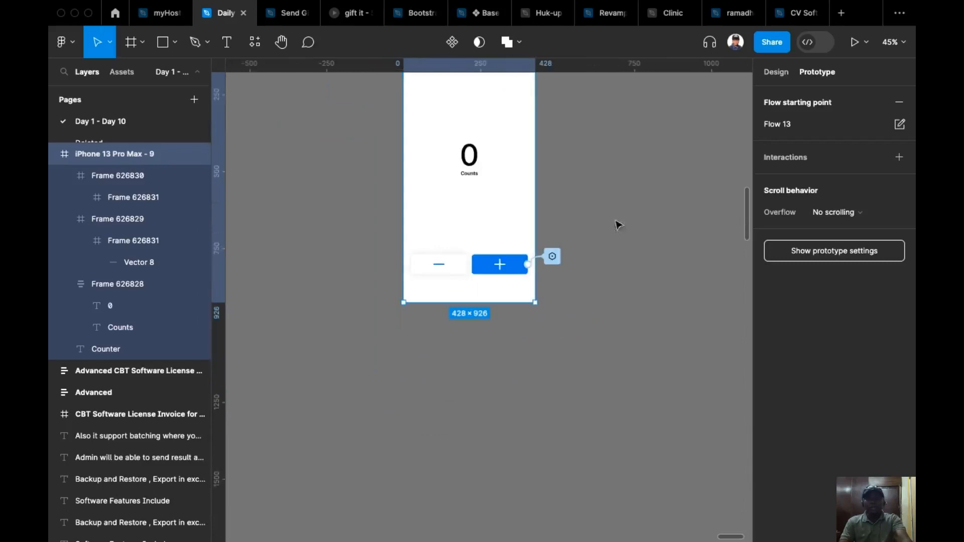
scroll(617, 224, "up", 5)
left_click(333, 327)
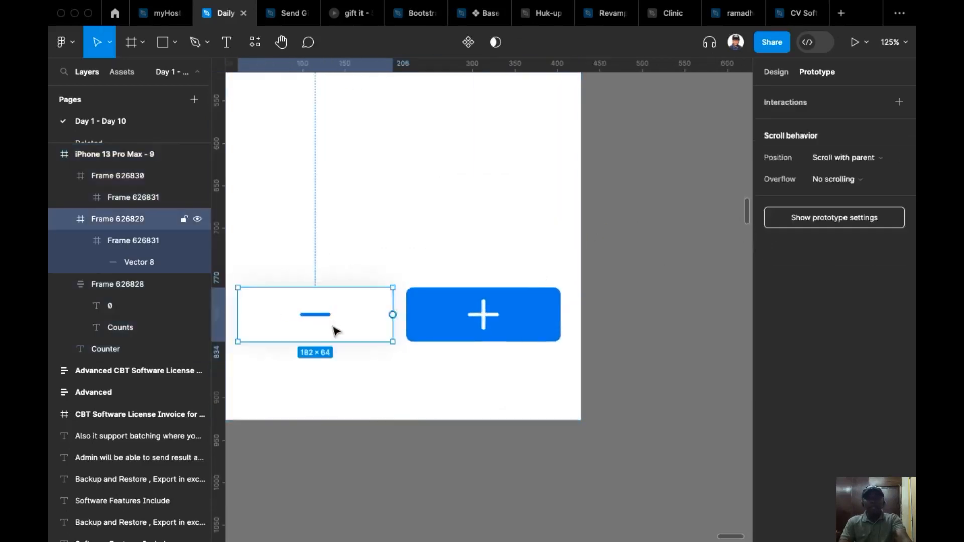
scroll(428, 301, "down", 1)
scroll(428, 301, "up", 3)
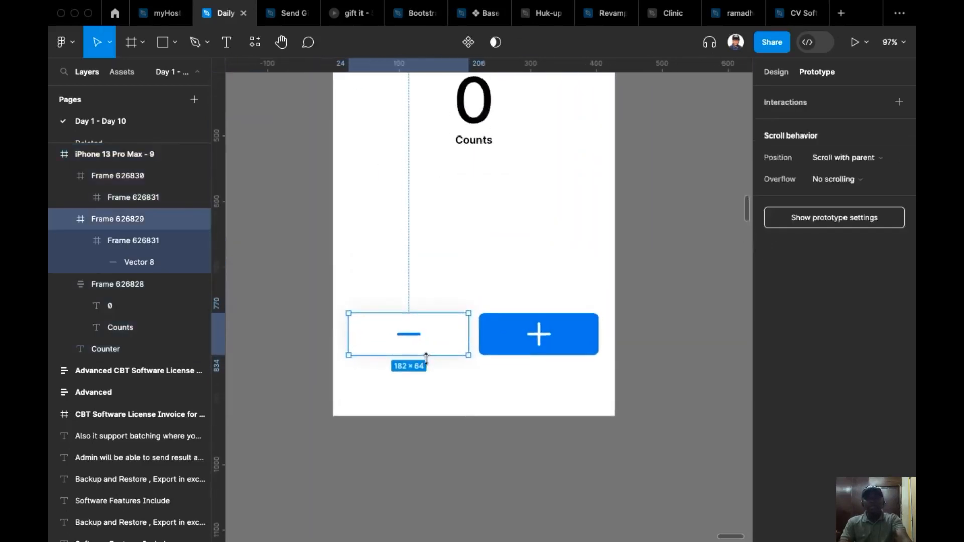
scroll(430, 344, "up", 2)
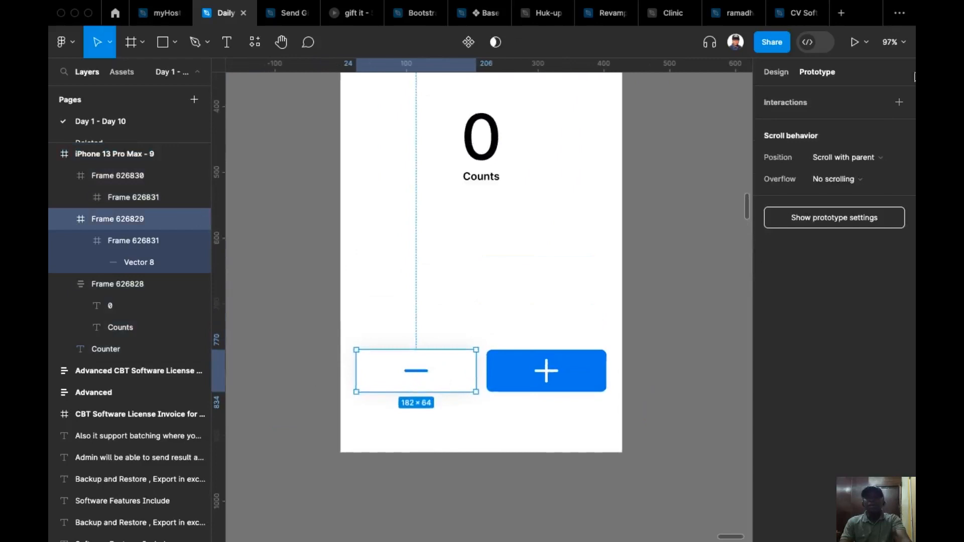
left_click(898, 105)
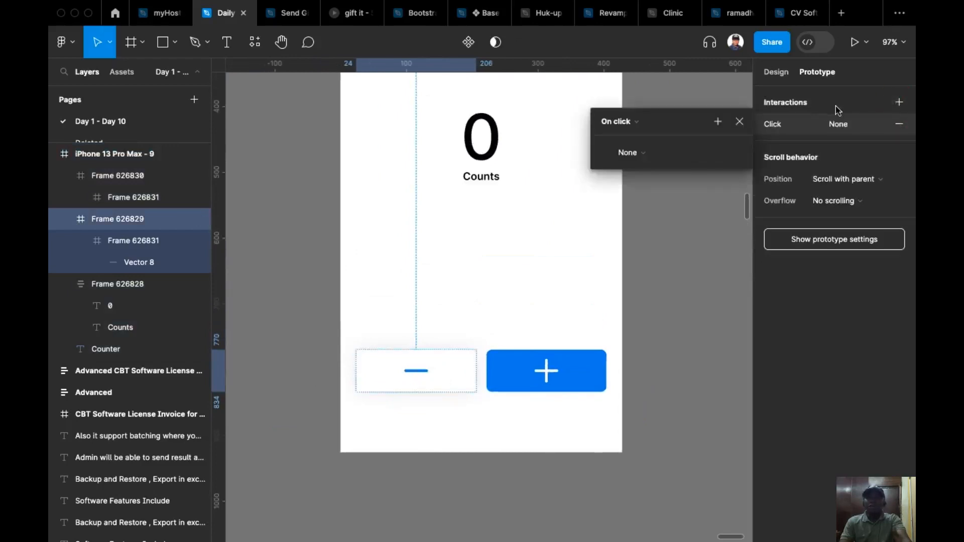
left_click(649, 149)
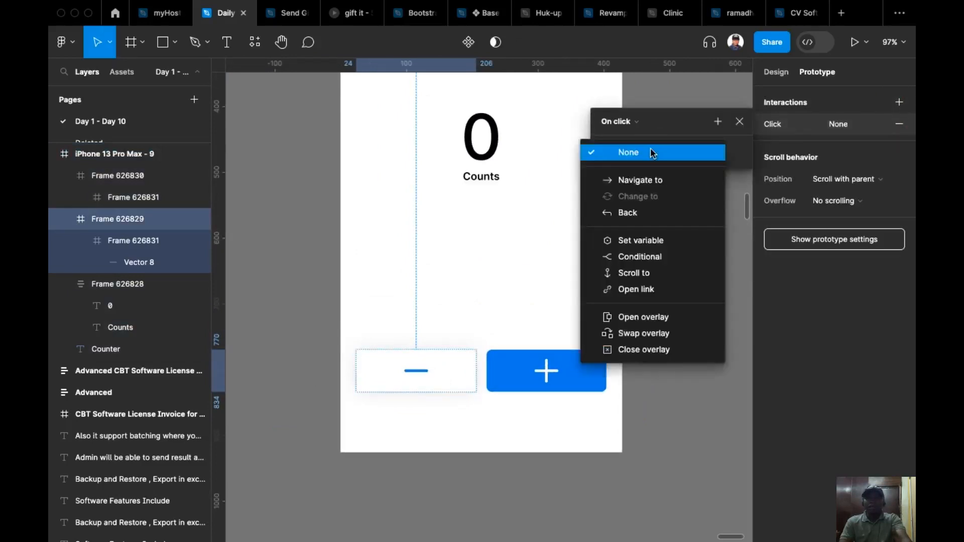
left_click(639, 240)
Make the minus button's Set variable action set count from the conter collection to count - 1.
scroll(664, 289, "down", 3)
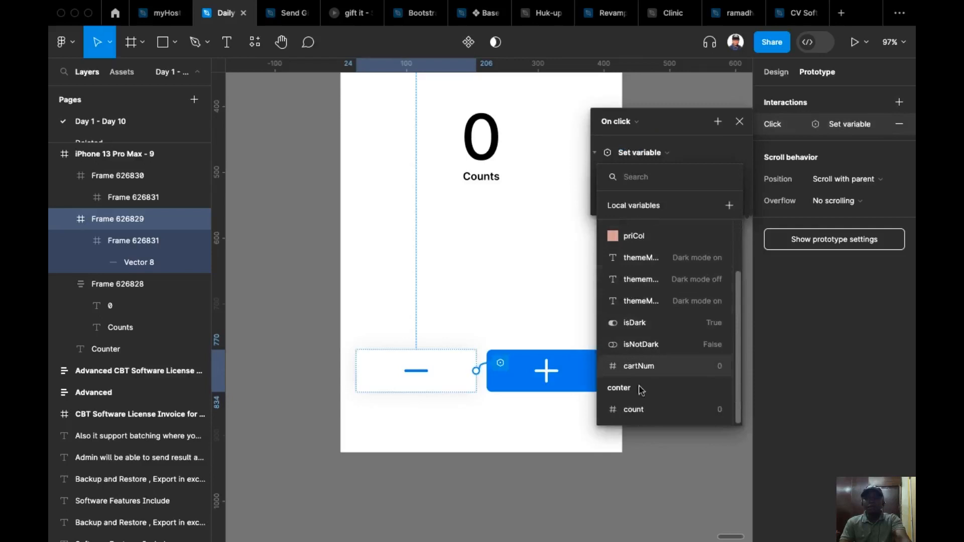
left_click(653, 417)
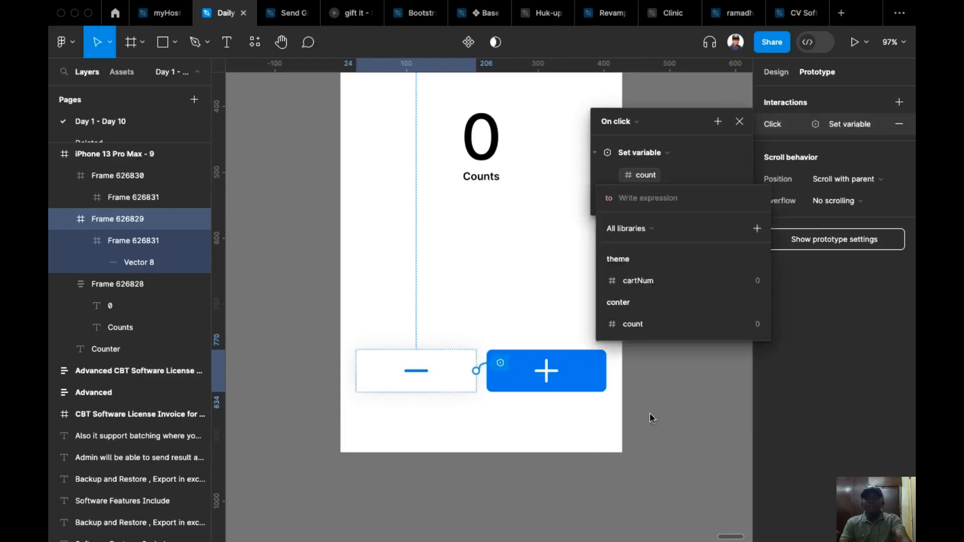
left_click(653, 326)
type("-1")
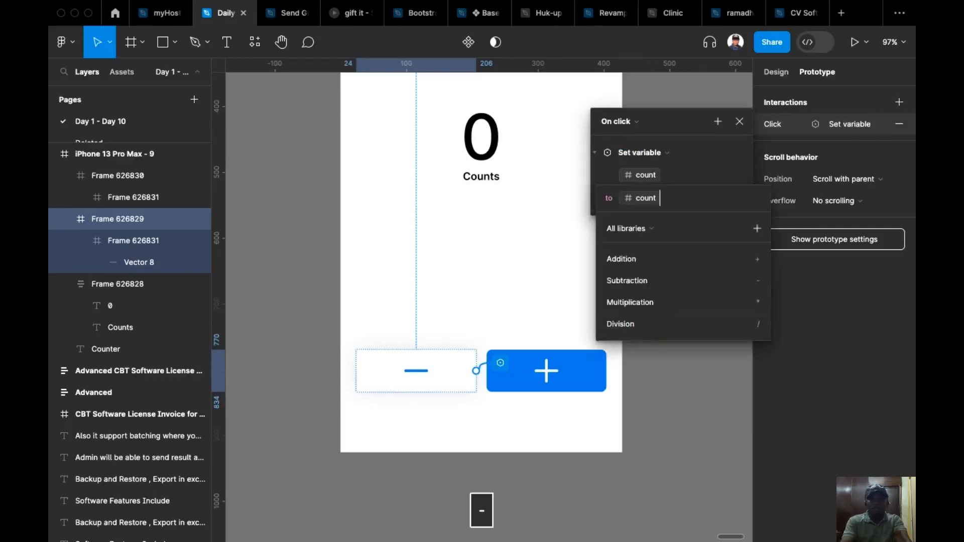
key("Return")
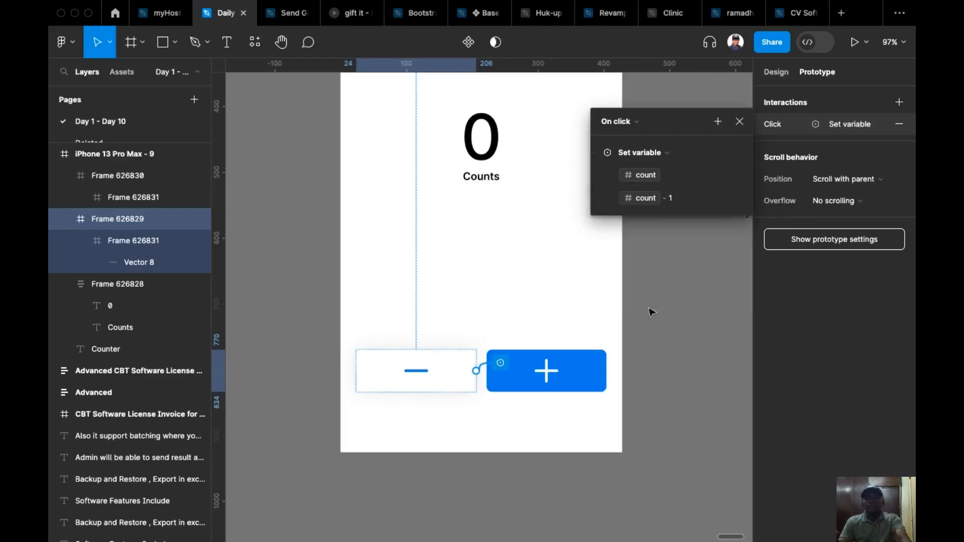
Preview the flow from its starting point and raise the counter repeatedly with the plus button.
scroll(639, 351, "up", 5)
scroll(596, 324, "up", 7)
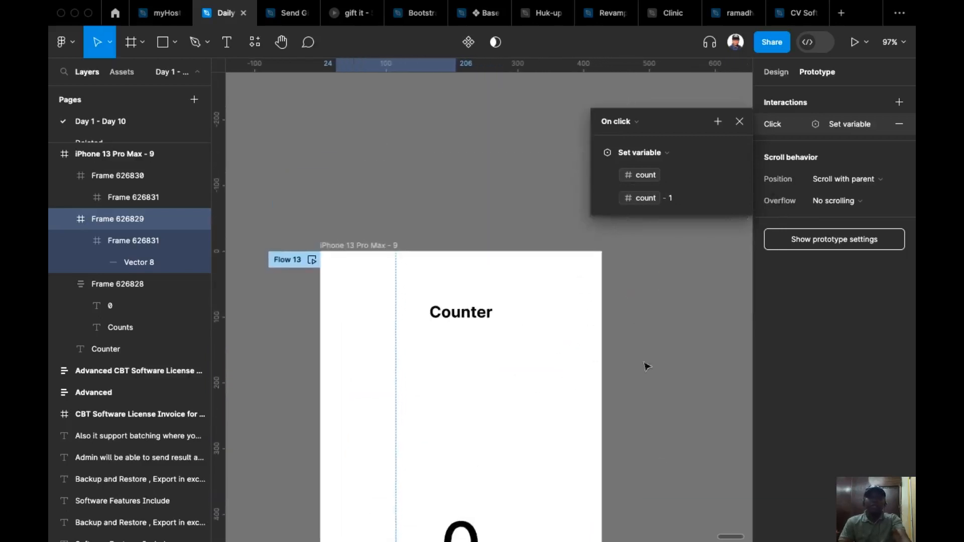
left_click(312, 259)
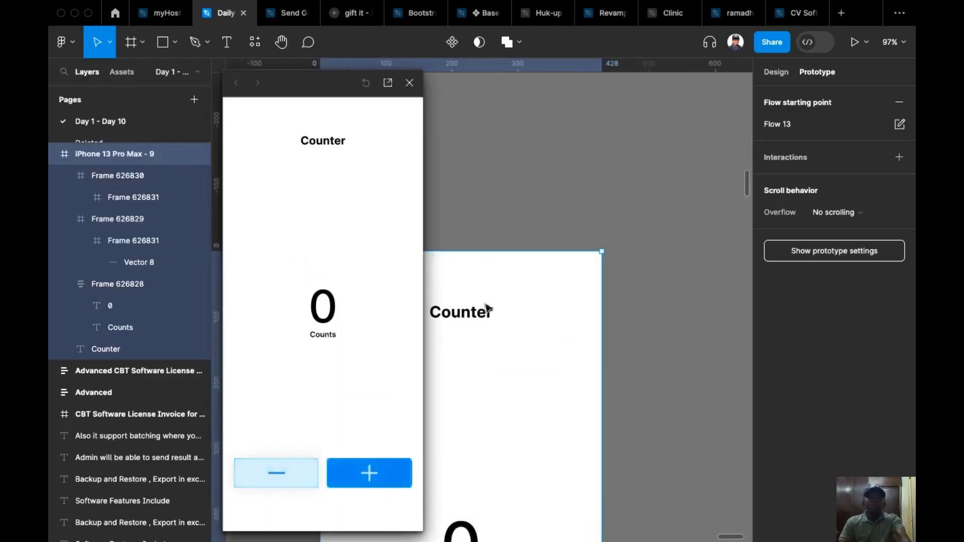
left_click(376, 479)
left_click(376, 478)
left_click(376, 479)
left_click(376, 478)
left_click(376, 478)
left_click(376, 478)
Test the minus button in the preview until the counter drops below zero, and close the preview.
left_click(271, 473)
left_click(271, 473)
left_click(270, 473)
left_click(270, 472)
left_click(271, 473)
left_click(270, 473)
left_click(270, 473)
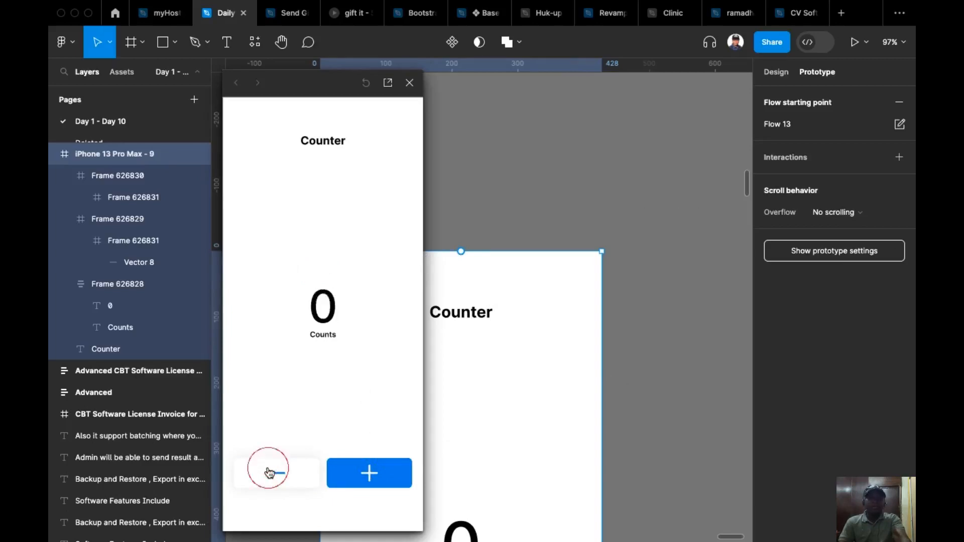
left_click(270, 473)
left_click(271, 473)
left_click(270, 473)
left_click(270, 473)
left_click(270, 473)
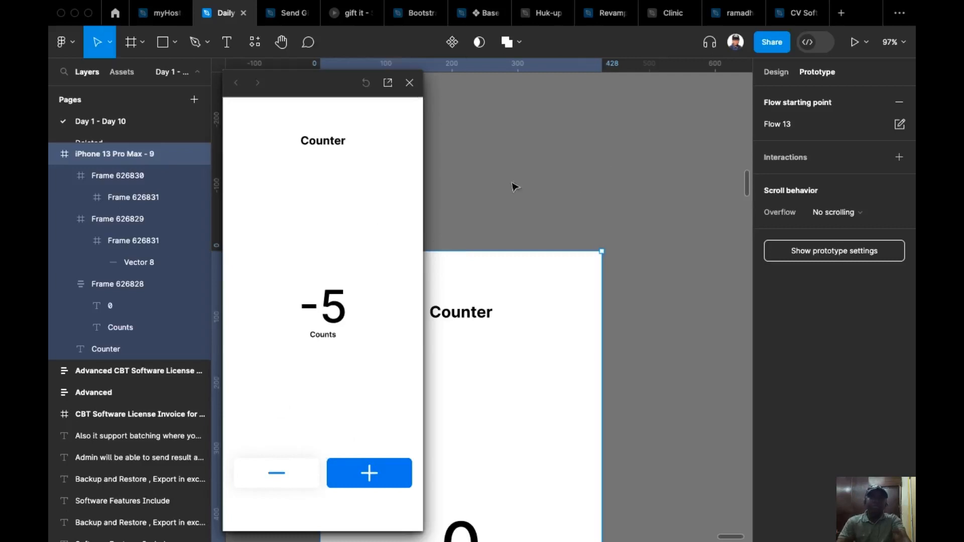
left_click(410, 84)
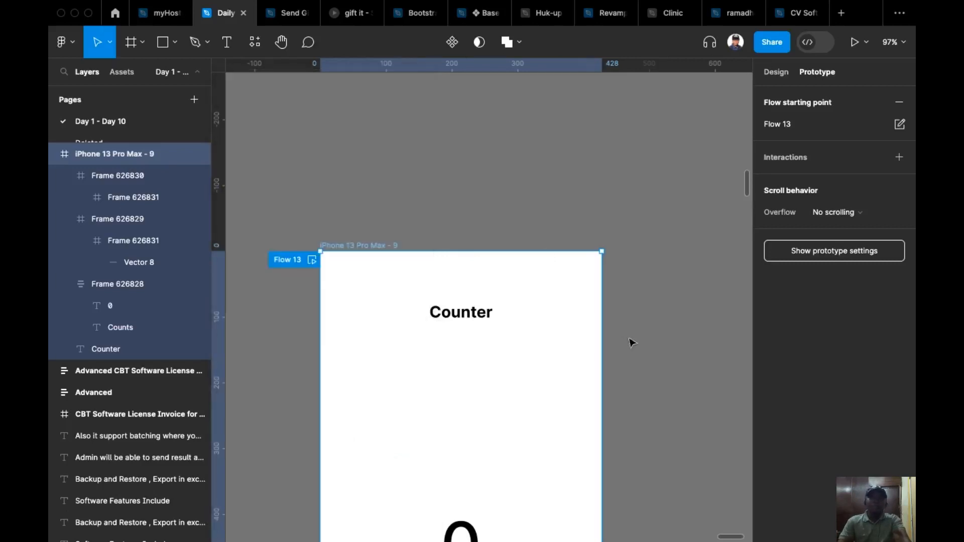
Add an empty Conditional action after the Set variable action in the white minus button's on-click interaction.
scroll(634, 237, "down", 10)
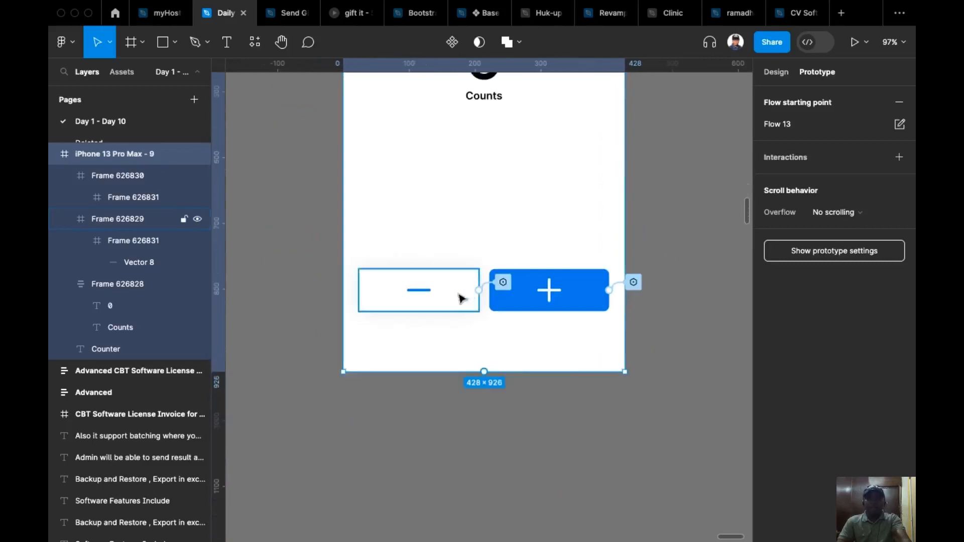
left_click(409, 304)
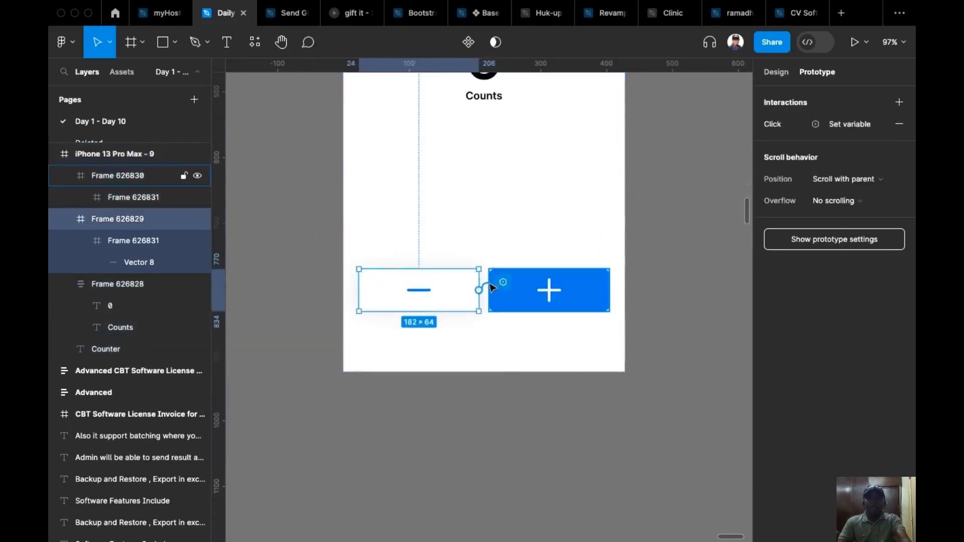
left_click(503, 282)
left_click_drag(462, 322, 544, 107)
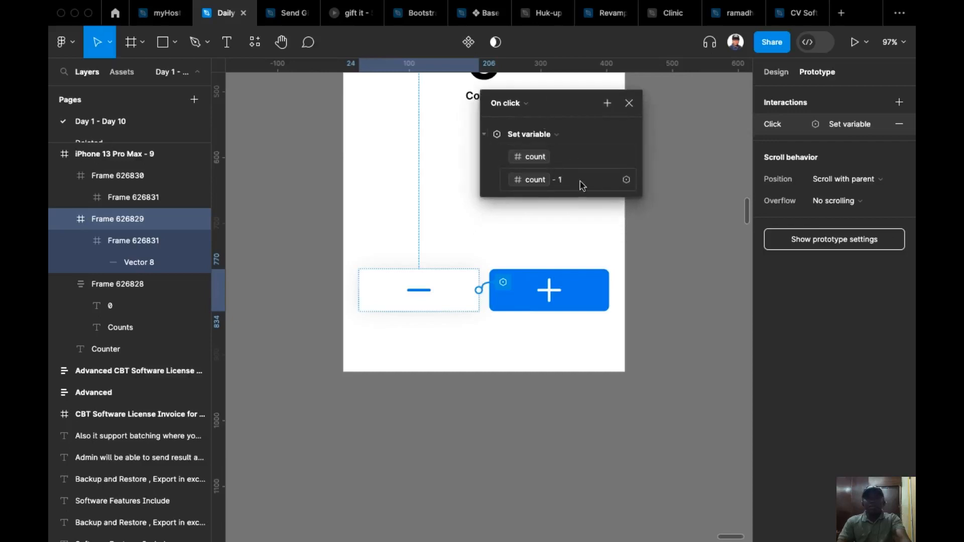
left_click(485, 135)
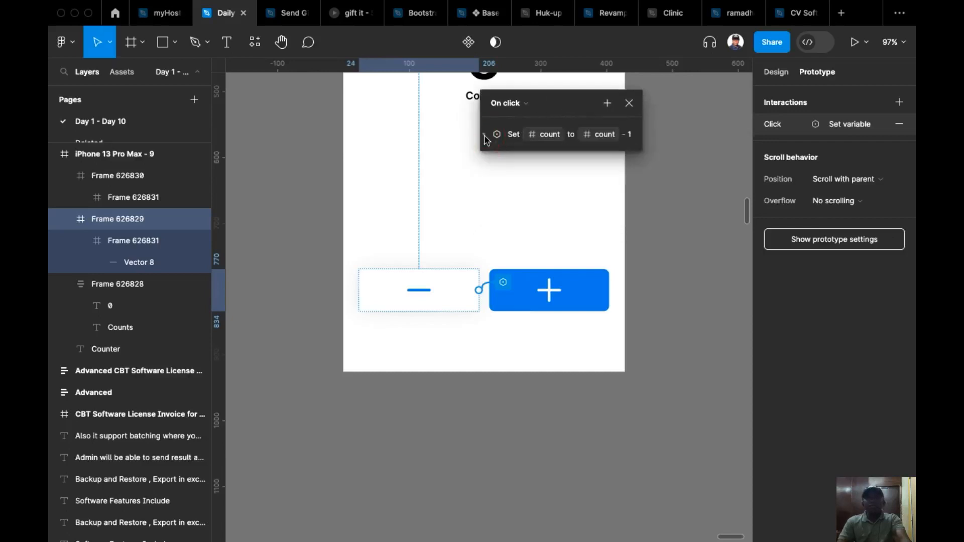
left_click(608, 105)
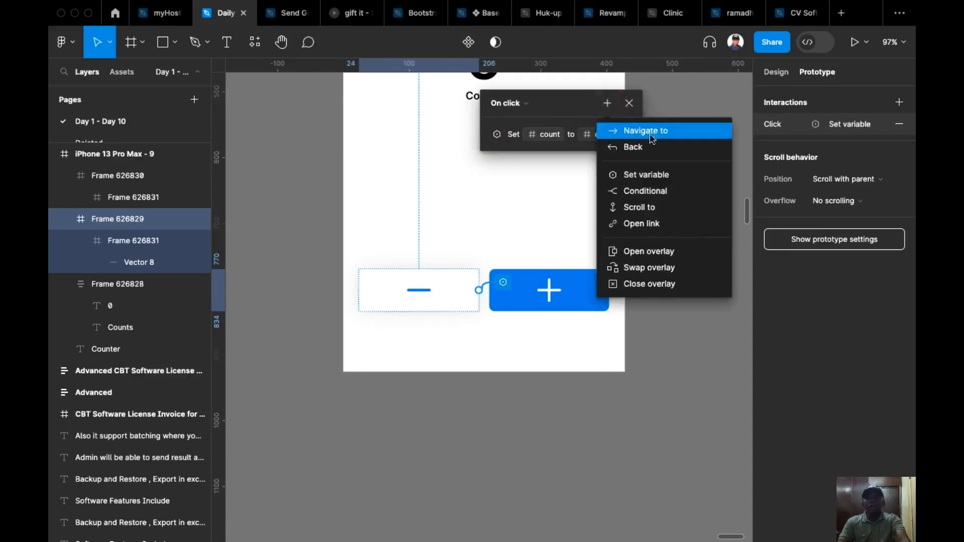
left_click(660, 192)
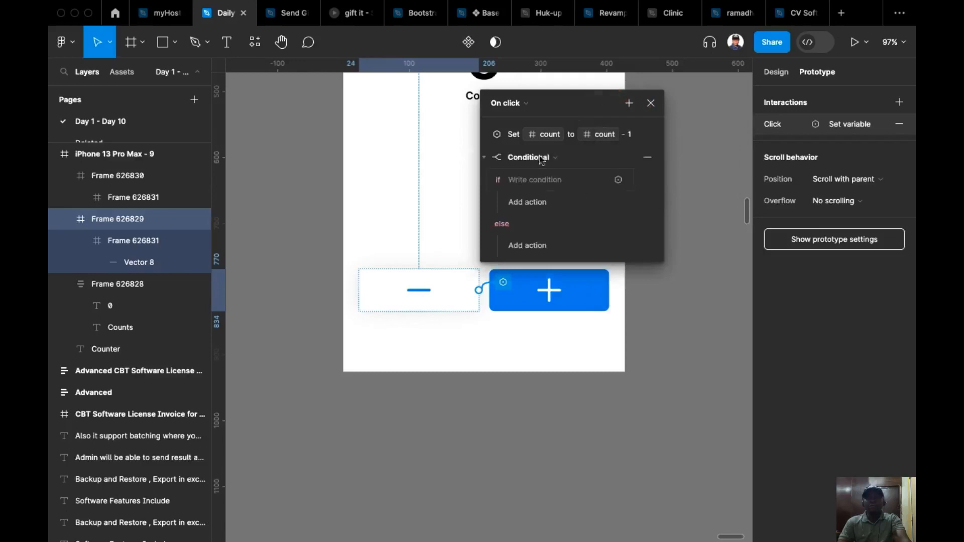
scroll(682, 159, "right", 2)
scroll(682, 159, "up", 1)
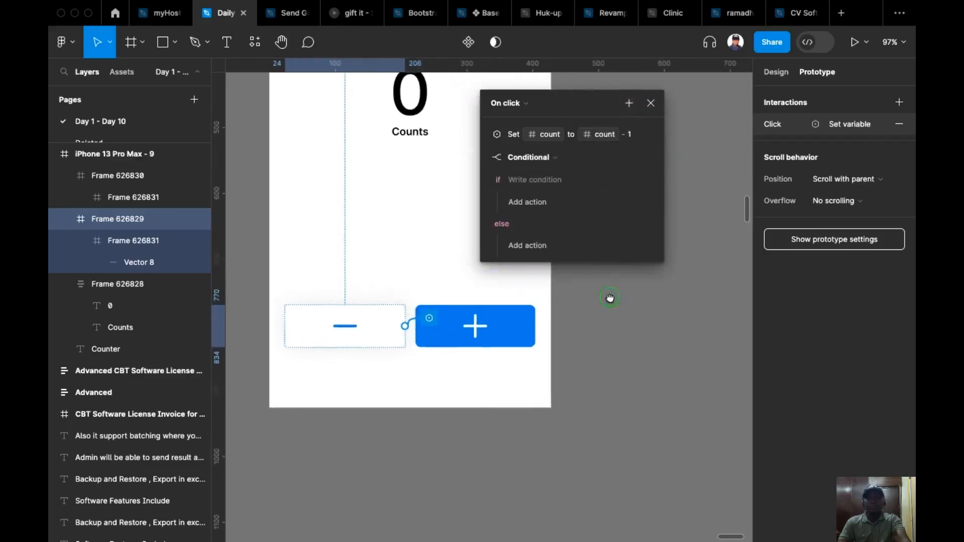
scroll(612, 301, "up", 2)
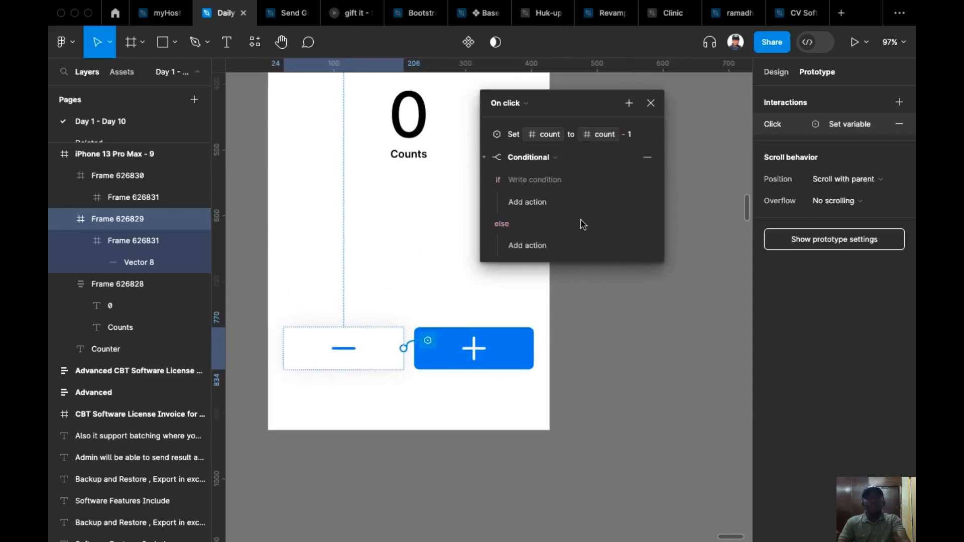
left_click(651, 106)
Show the layout grids and draw a frame about 380 × 164 across the grid columns above the large 0.
scroll(573, 208, "up", 3)
left_click_drag(621, 183, 603, 204)
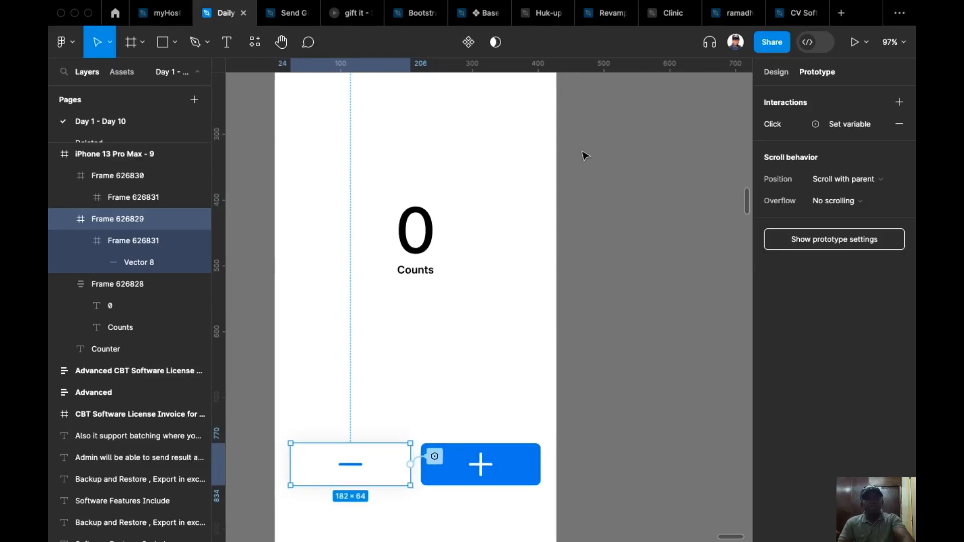
key("ctrl+g")
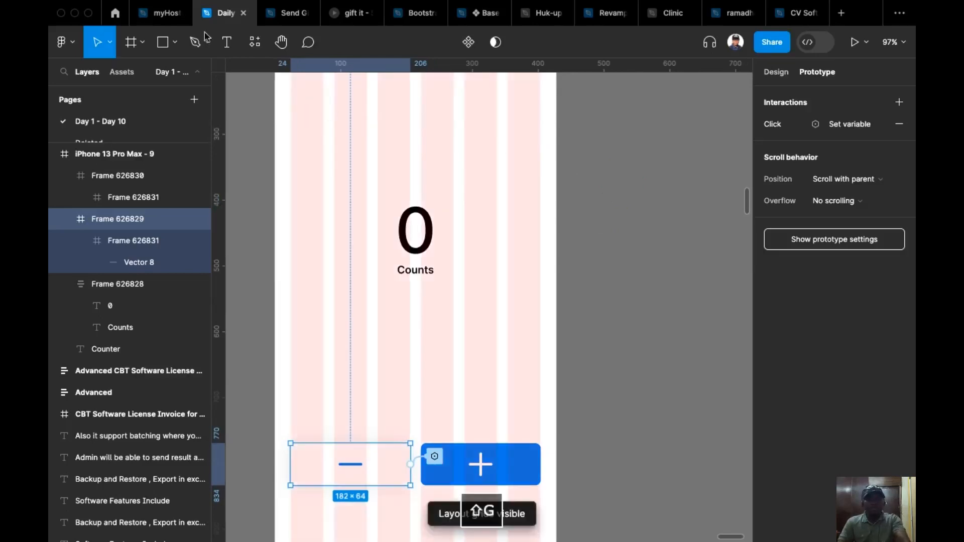
left_click(133, 45)
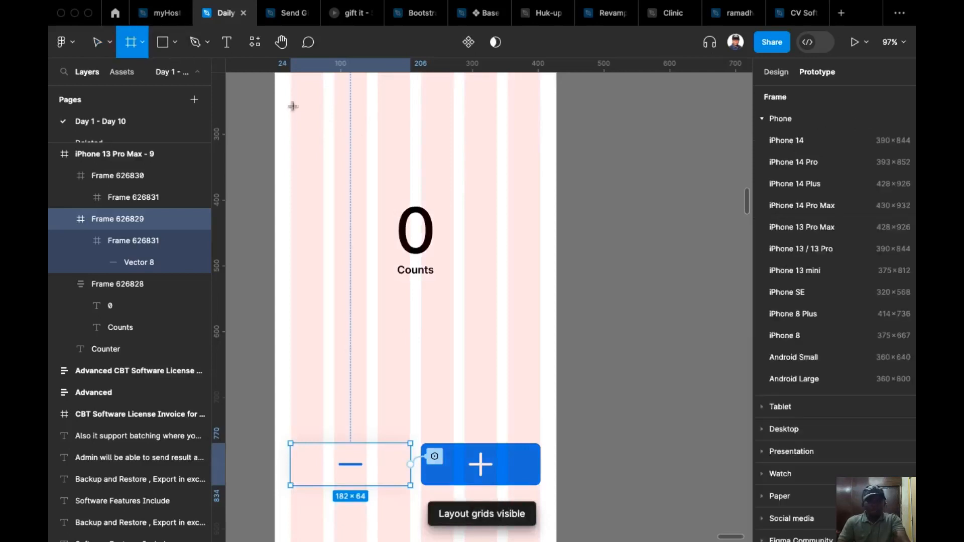
left_click_drag(290, 99, 544, 177)
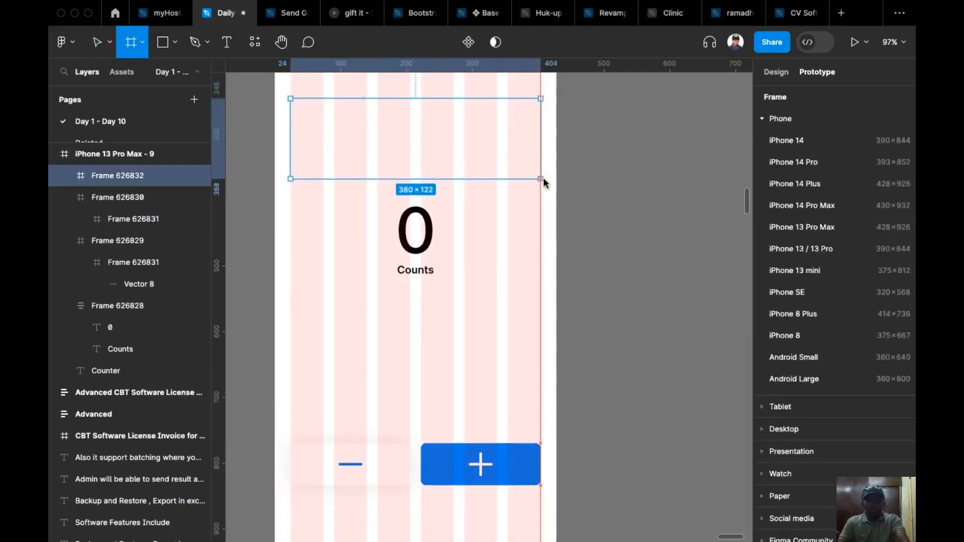
mouse_move(459, 143)
left_mouse_down()
mouse_move(473, 199)
mouse_move(467, 127)
left_mouse_up()
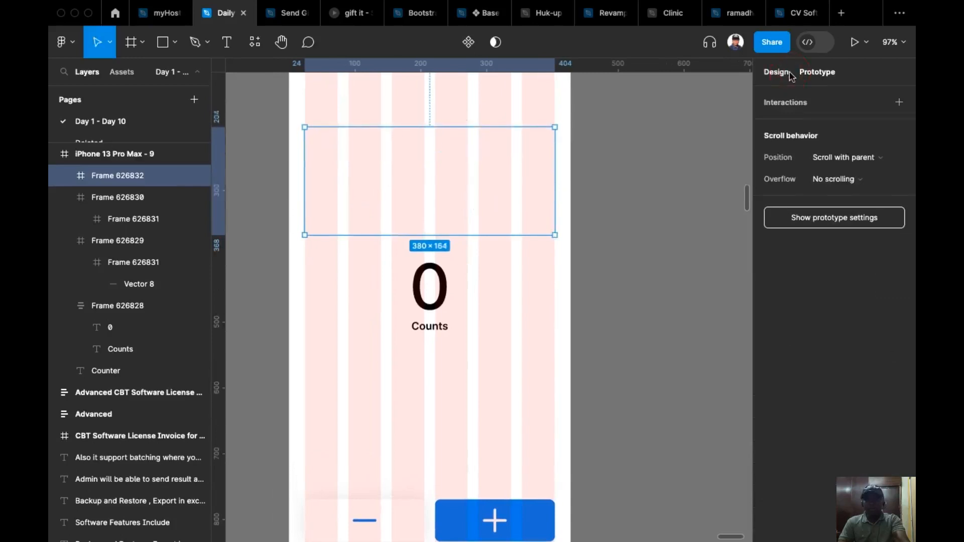
Narrow the new frame to a width of 330, centre it horizontally, and move it out of the phone frame onto the empty canvas.
left_click(776, 72)
scroll(422, 231, "down", 5)
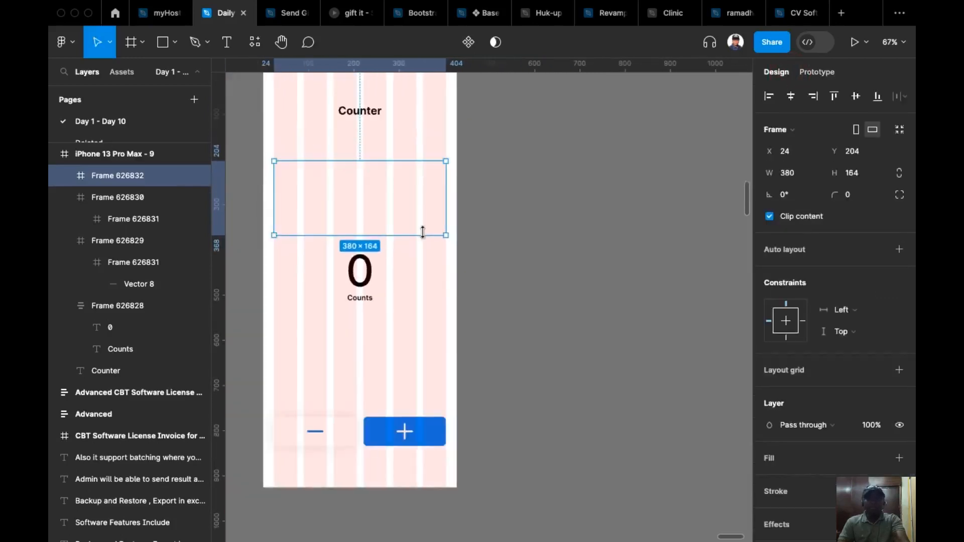
left_click_drag(438, 202, 424, 201)
left_click(791, 96)
scroll(592, 173, "down", 1)
left_click_drag(355, 176, 589, 280)
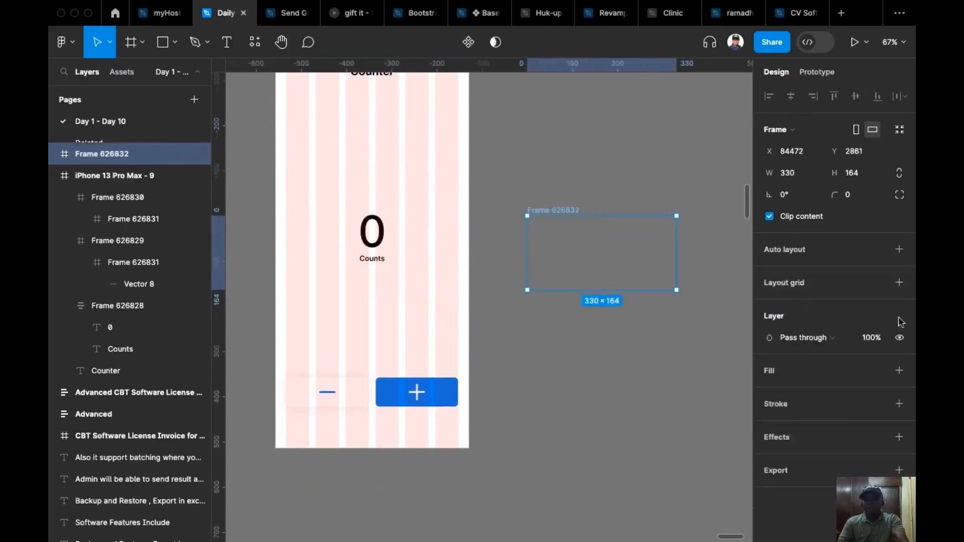
Give the 330 × 164 frame a white FFFFFF fill and a corner radius of 16.
left_click(899, 370)
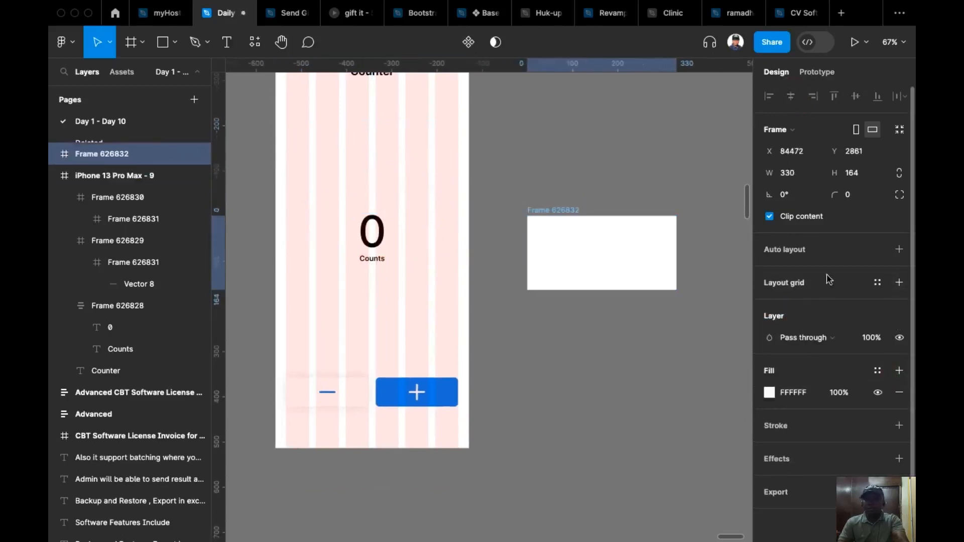
left_click(858, 198)
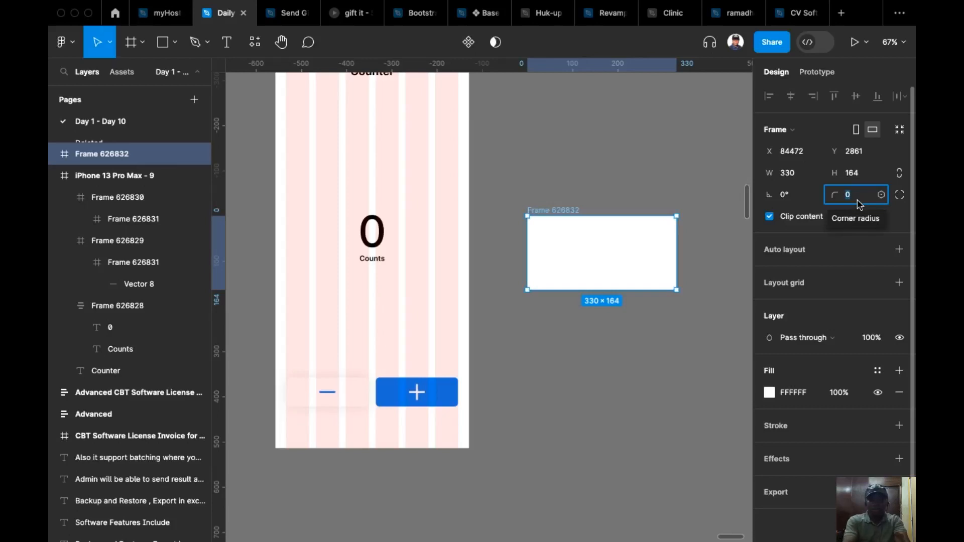
type("16")
key("Return")
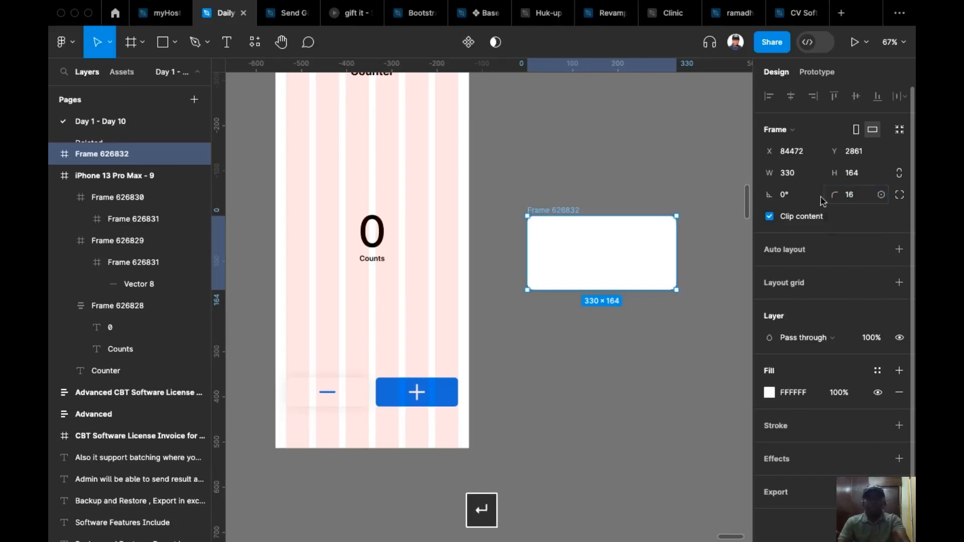
left_click(530, 338)
Place a copy of the Counts label from the phone screen inside the white rounded card.
scroll(487, 337, "right", 3)
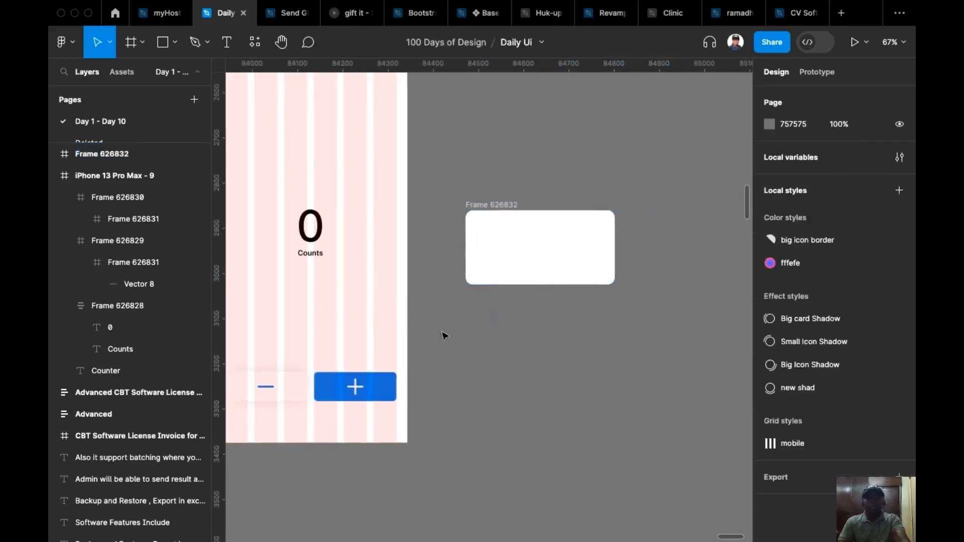
left_click(307, 234, "super")
left_click(285, 276)
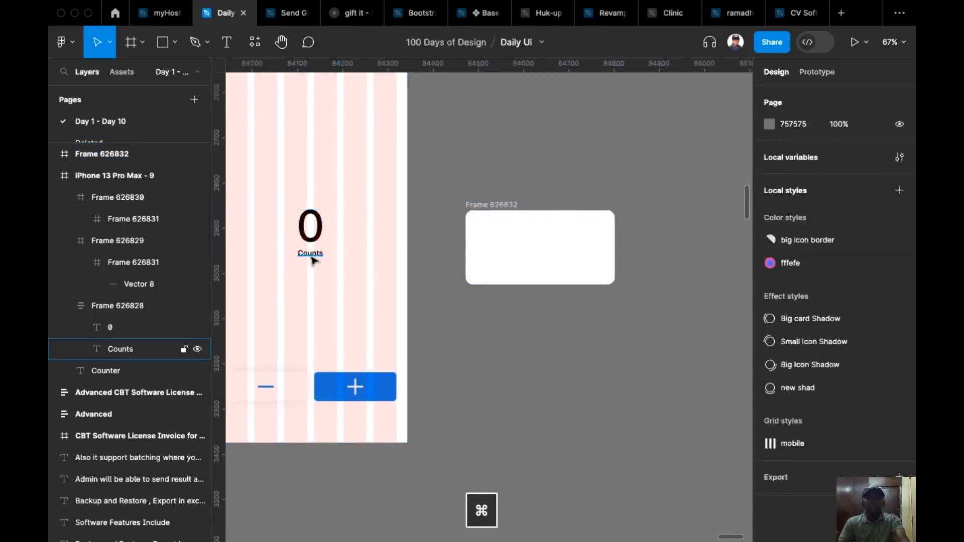
left_click(312, 259, "super")
left_click_drag(312, 260, 535, 251)
scroll(536, 252, "up", 5)
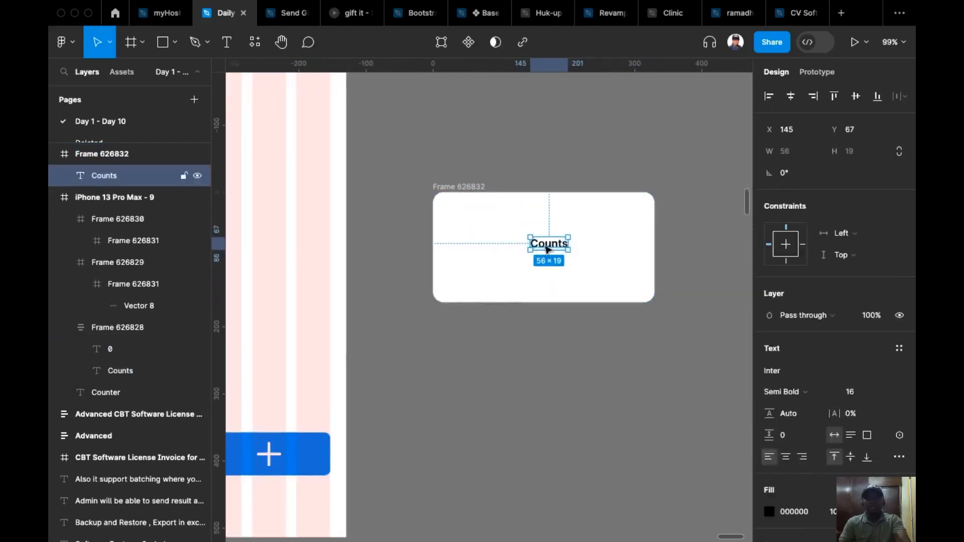
Change the copied label's text in the card to "Counter has reach the lowest value".
double_click(547, 248)
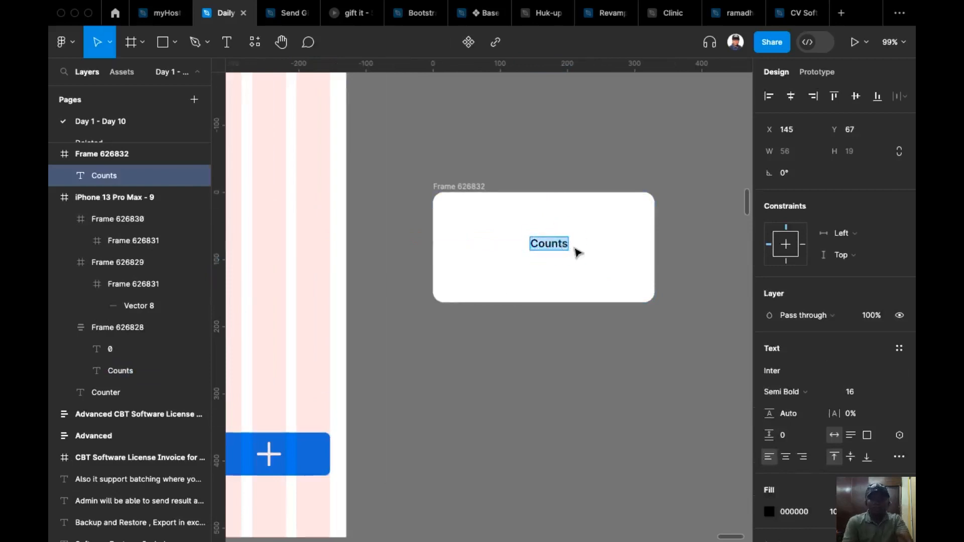
key("Right")
key("BackSpace")
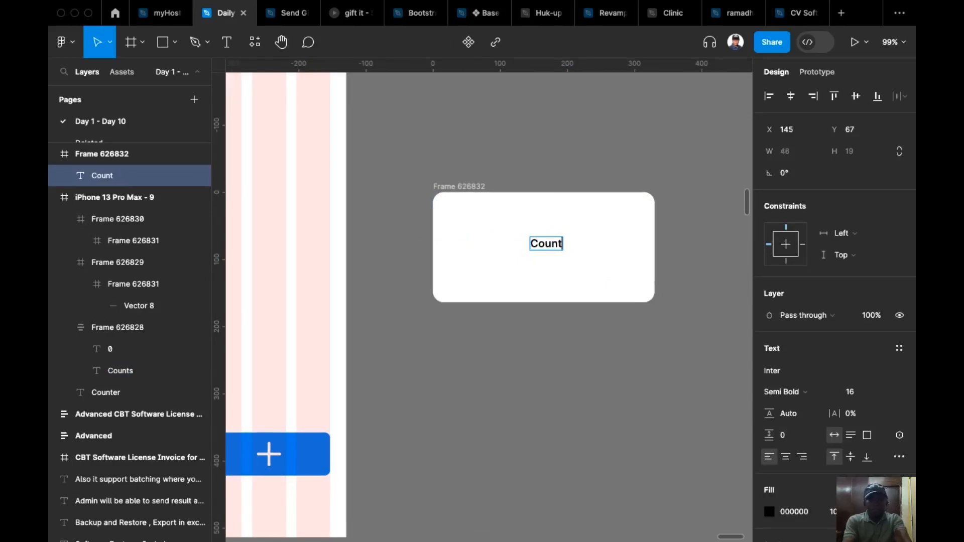
type("er Ha")
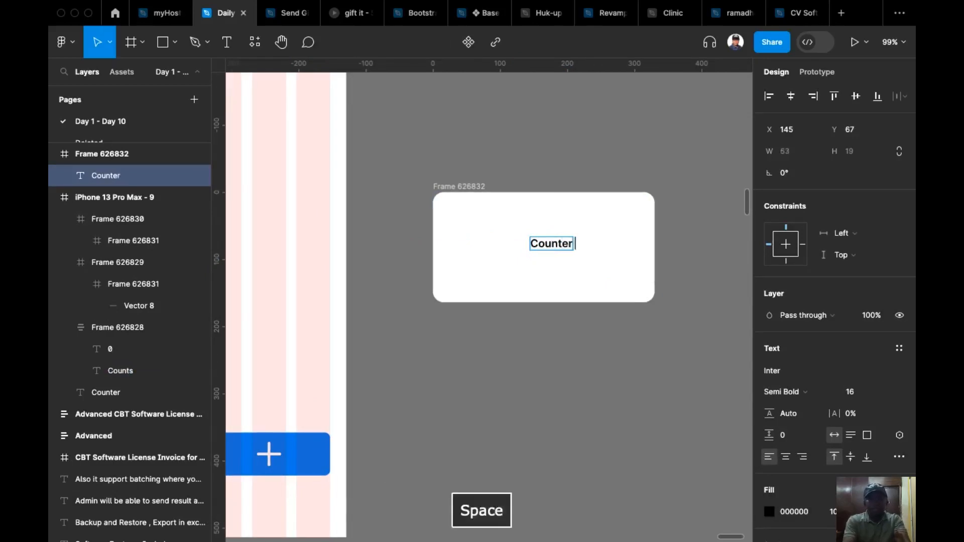
key("BackSpace")
key("BackSpace")
type("ha")
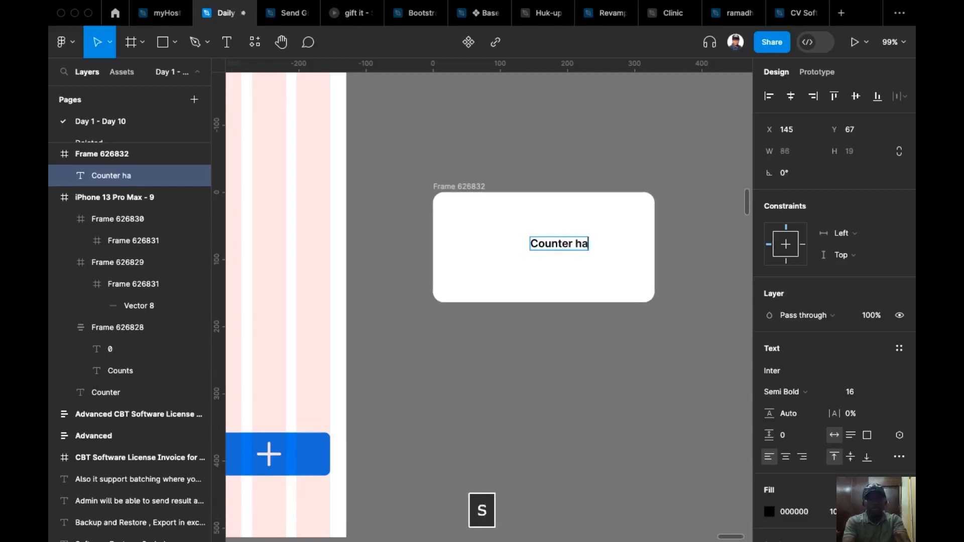
type("s reach")
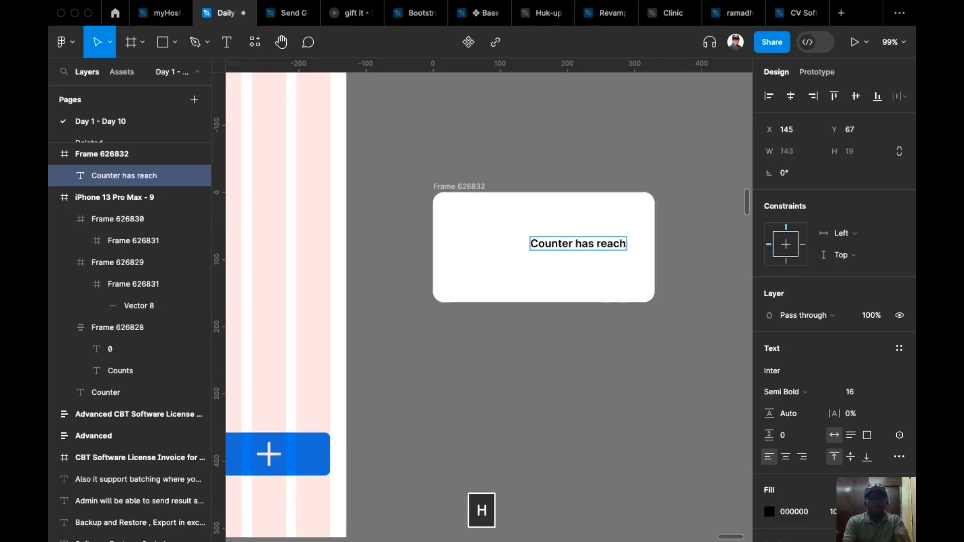
type(" the")
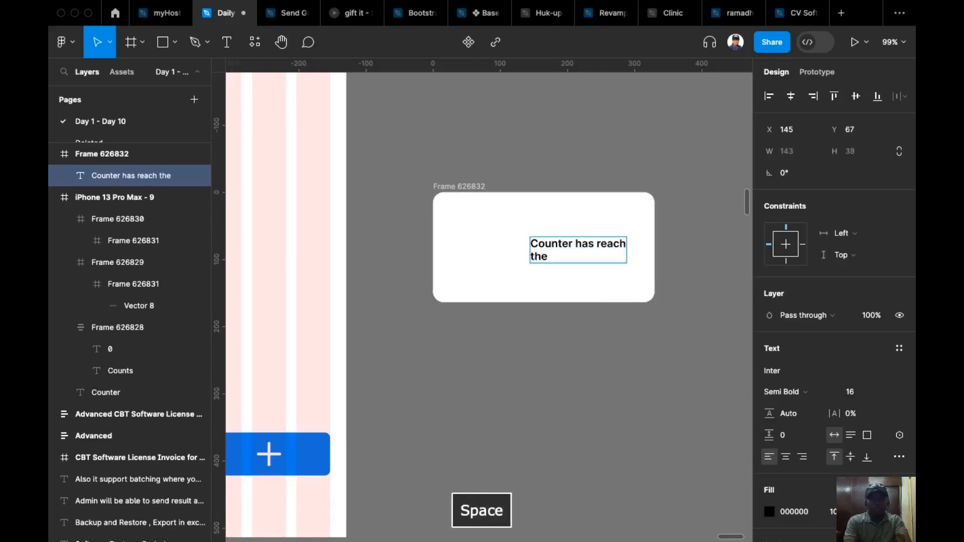
type(" lowest value")
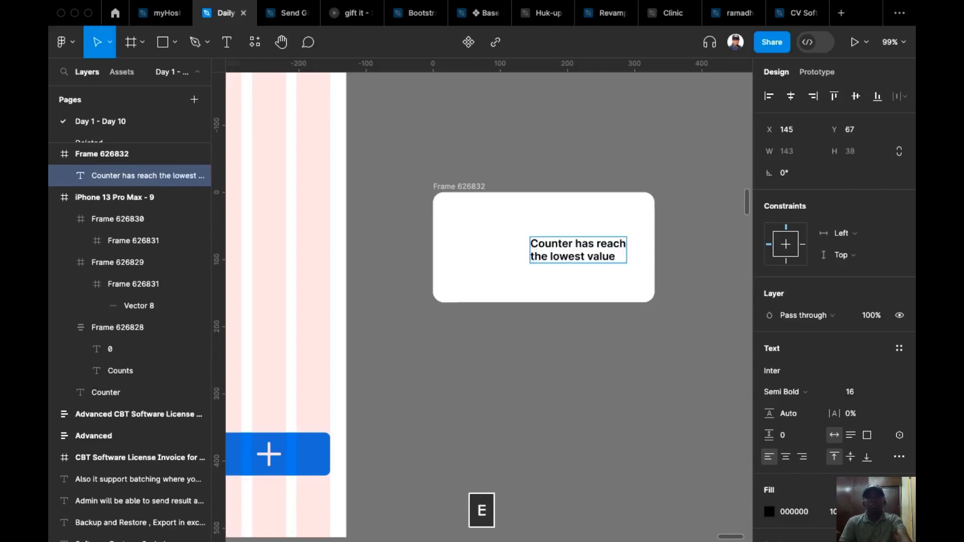
key("Escape")
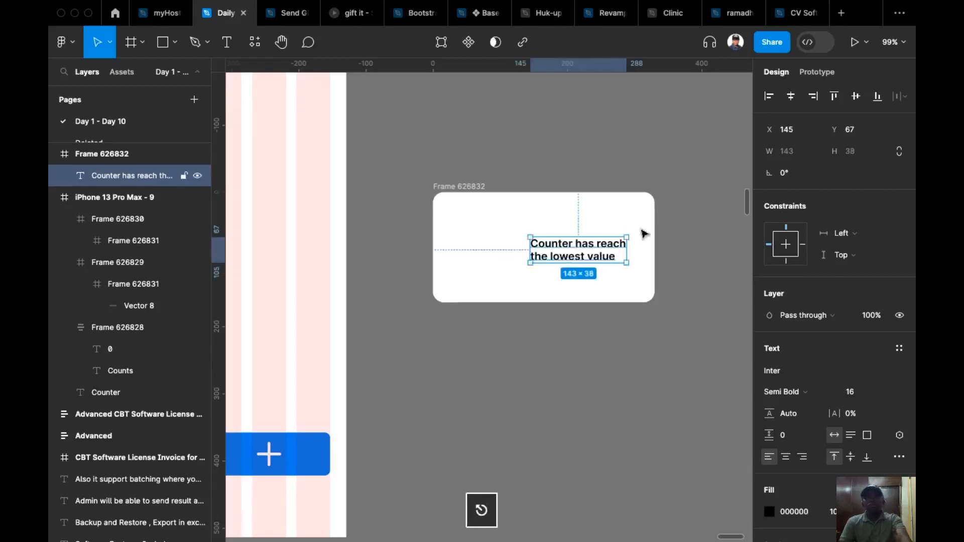
Centre the message horizontally in the card, with centred text alignment and Medium font weight.
left_click(790, 96)
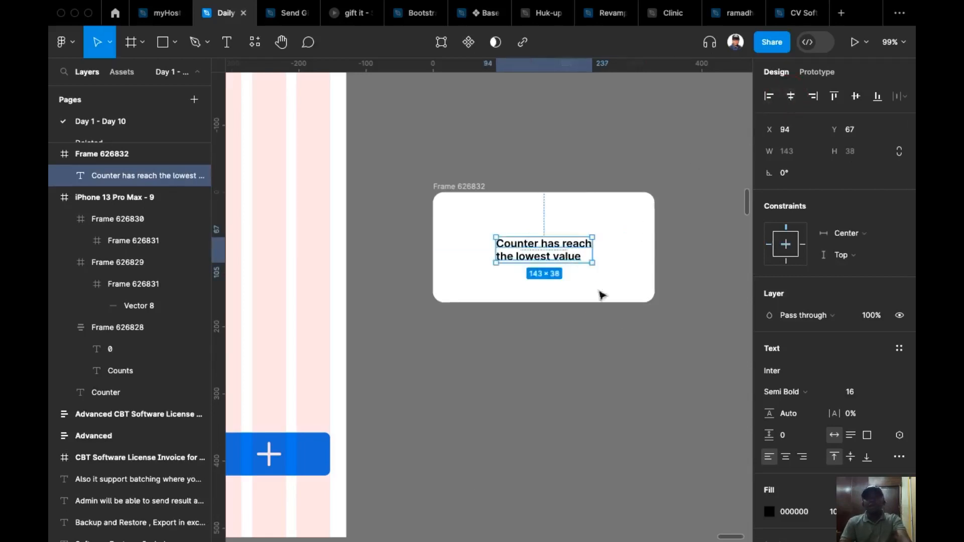
left_click(787, 458)
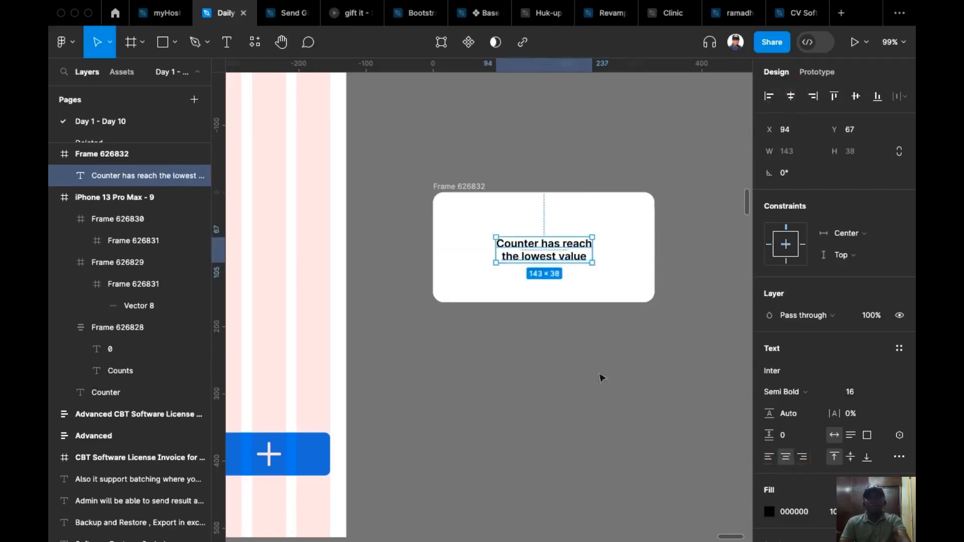
left_click(827, 396)
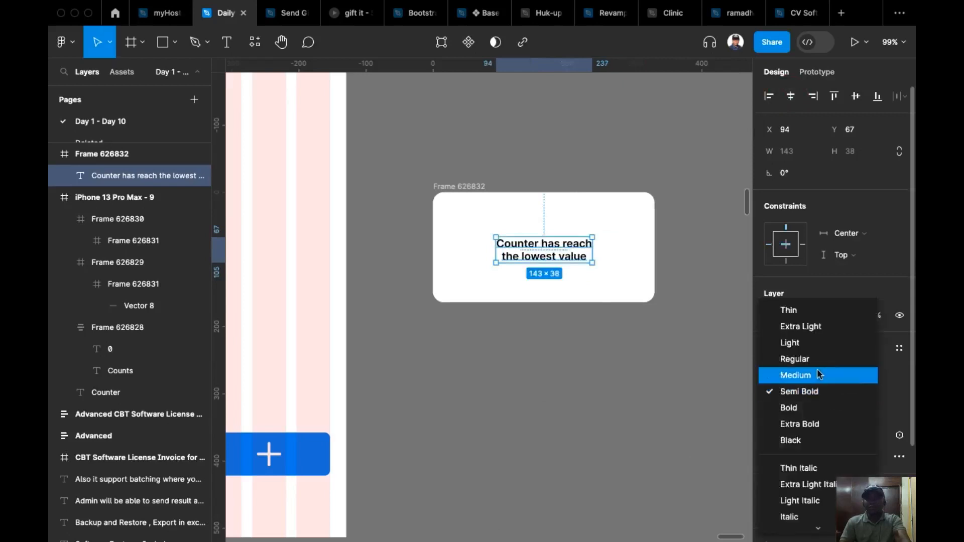
left_click(818, 376)
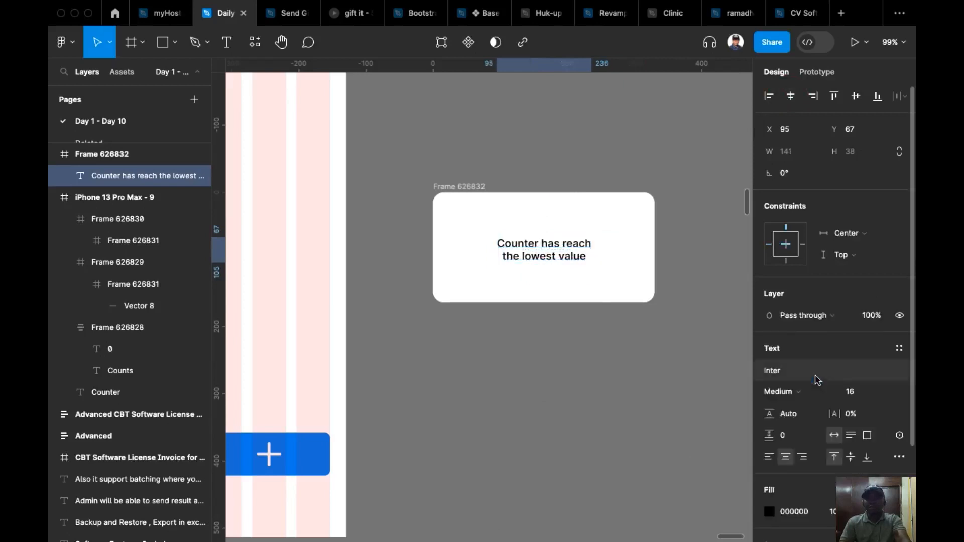
Set the message's line height to 22 and centre it vertically in the card.
left_click(803, 416)
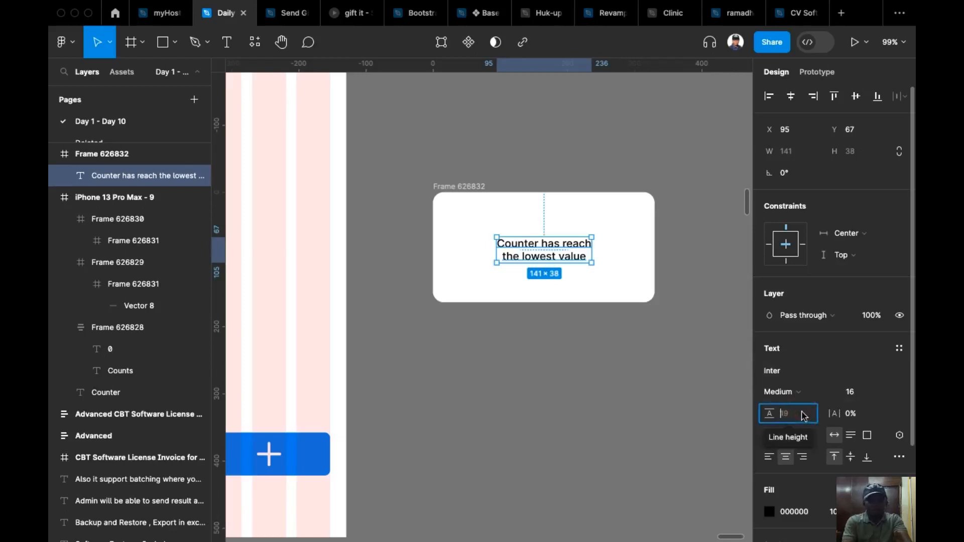
type("22")
key("Return")
left_click(860, 97)
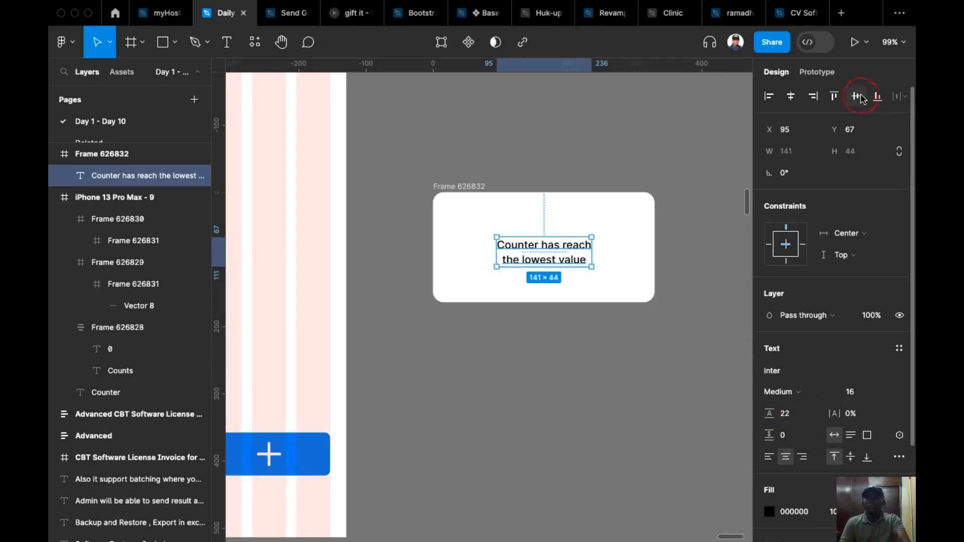
Centre the message in the card and place a copy of the plus icon in the card's upper right corner.
left_click(792, 96)
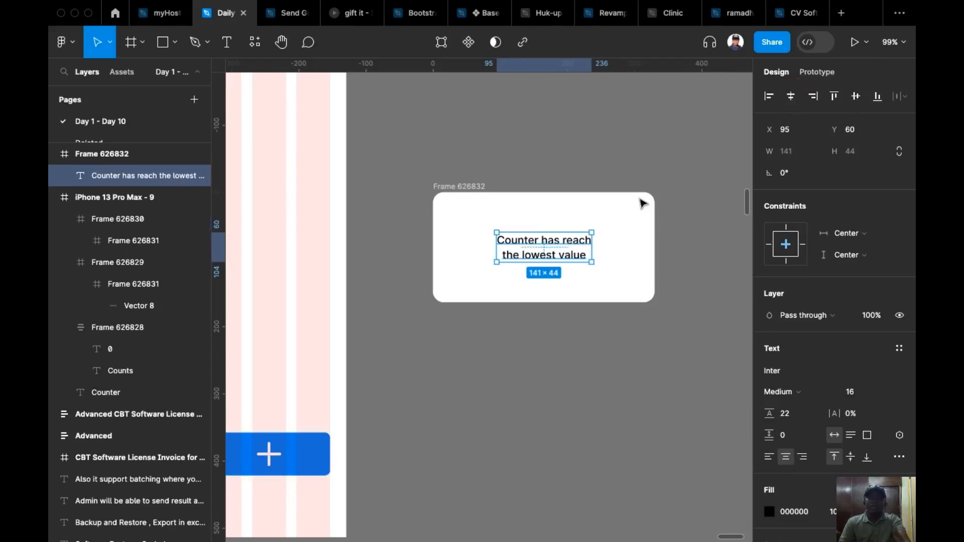
double_click(268, 454)
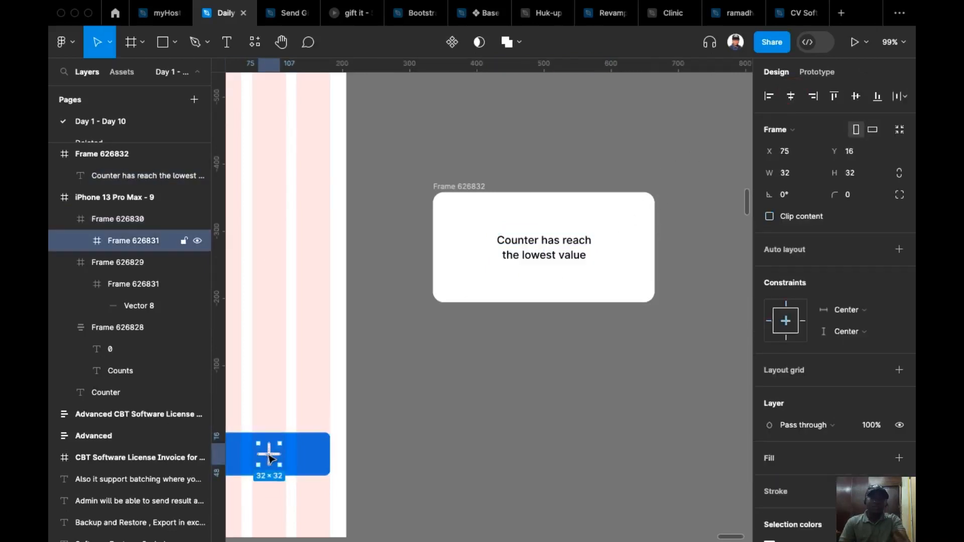
left_click_drag(270, 458, 635, 215)
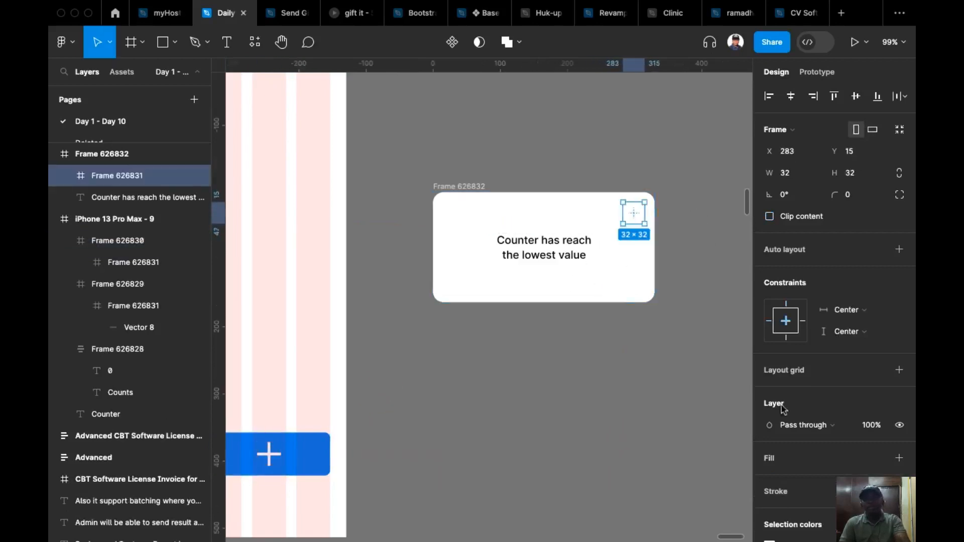
Recolour the plus icon in the card to dark grey 595757.
scroll(816, 469, "down", 2)
scroll(816, 469, "down", 2)
left_click(769, 425)
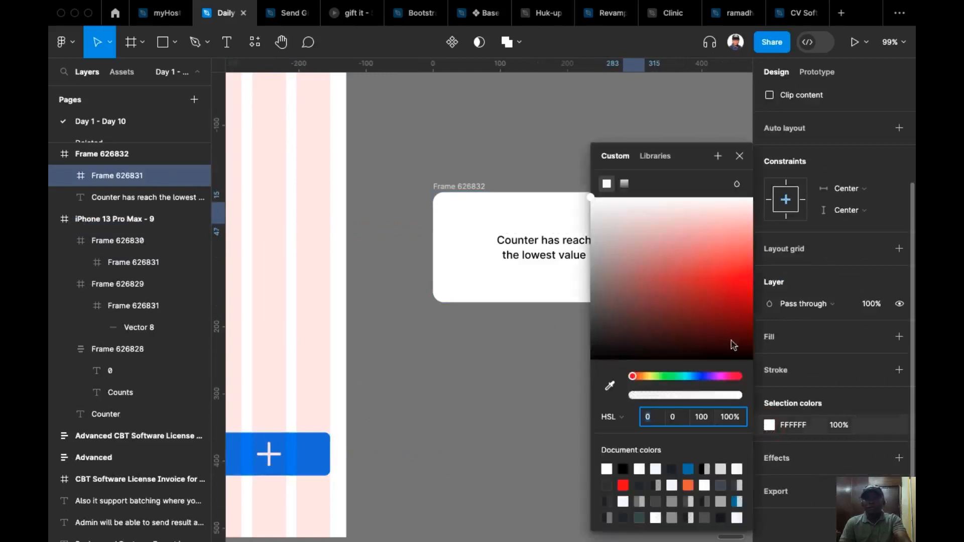
left_click_drag(594, 322, 592, 304)
scroll(495, 376, "right", 5)
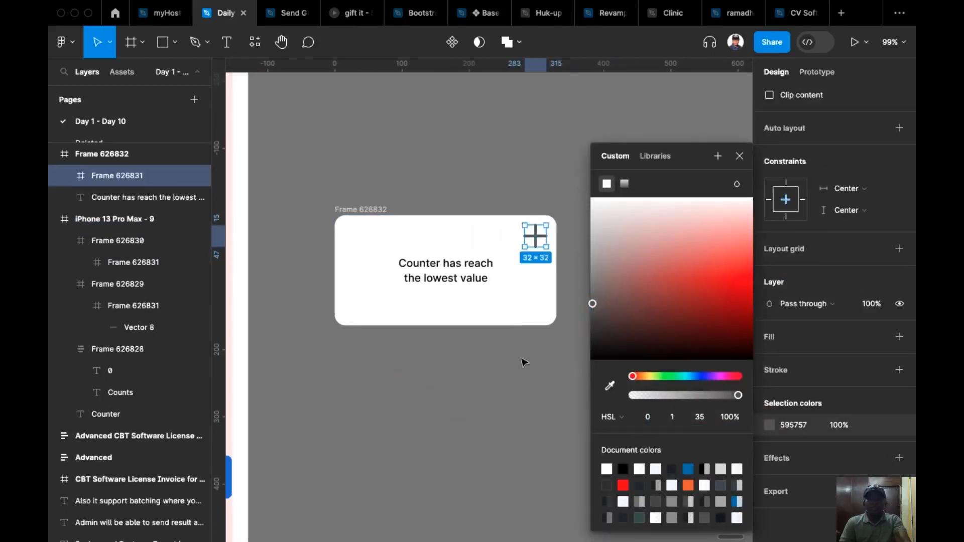
left_click(739, 156)
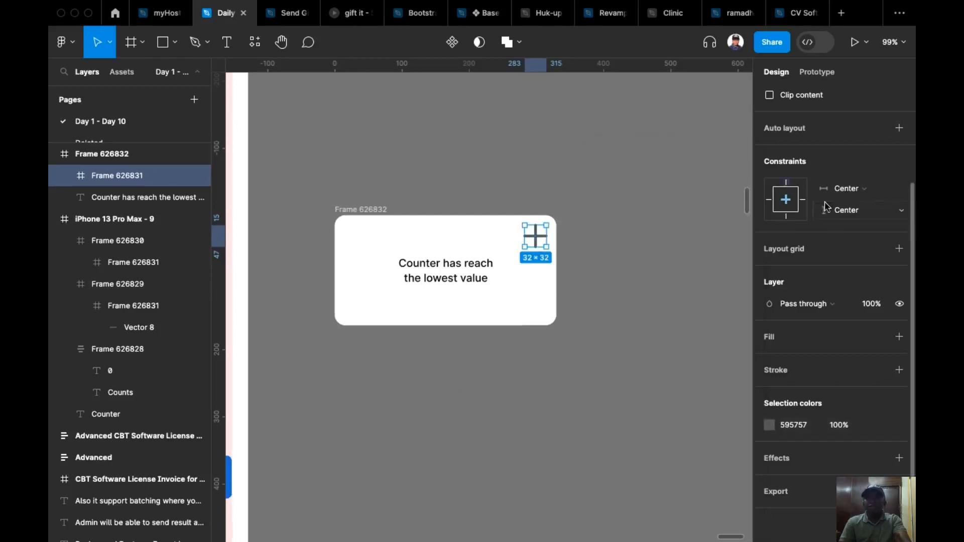
Rotate the card's plus icon by 45° to make it a close icon.
left_click(797, 194)
type("9")
key("BackSpace")
type("45")
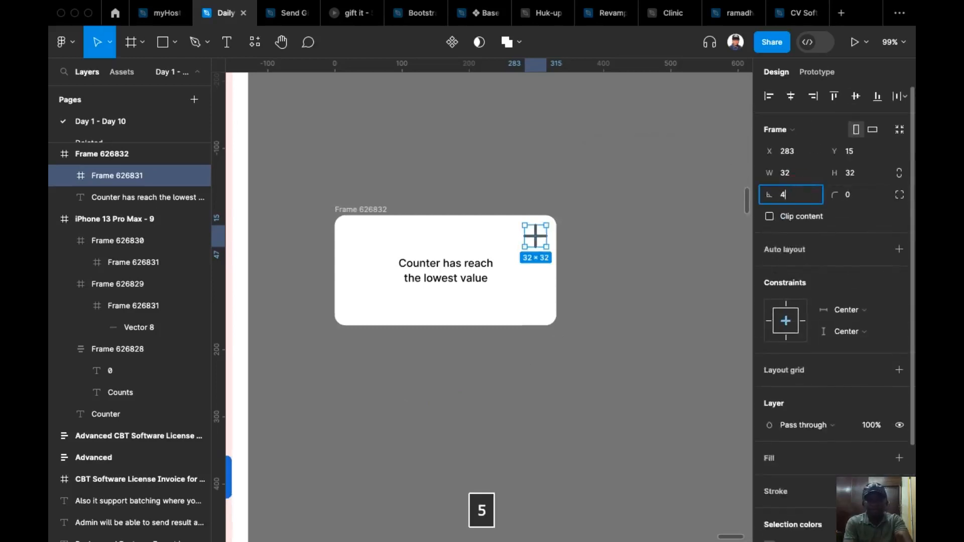
key("Return")
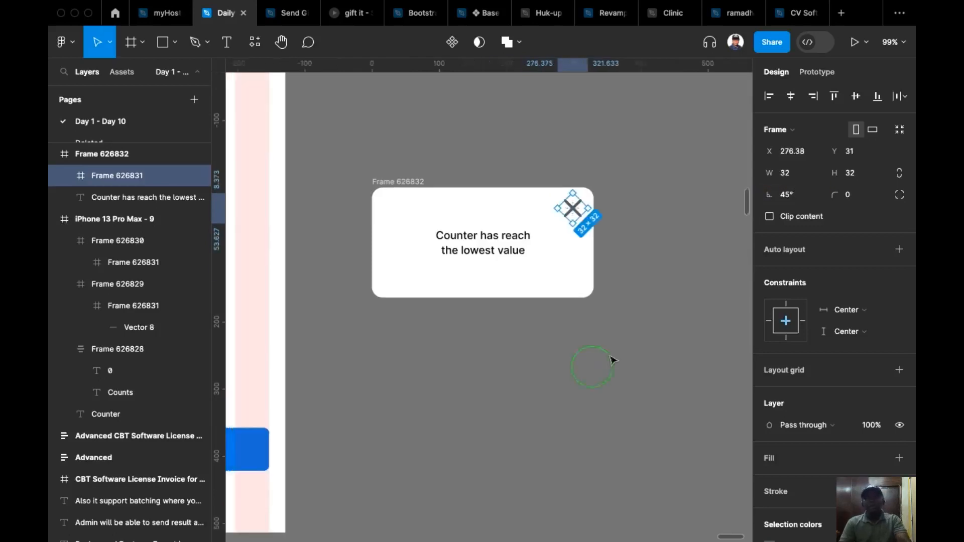
Scale the close icon down to about 19 × 19 and keep it near the card's upper right corner.
scroll(613, 361, "up", 5)
key("k")
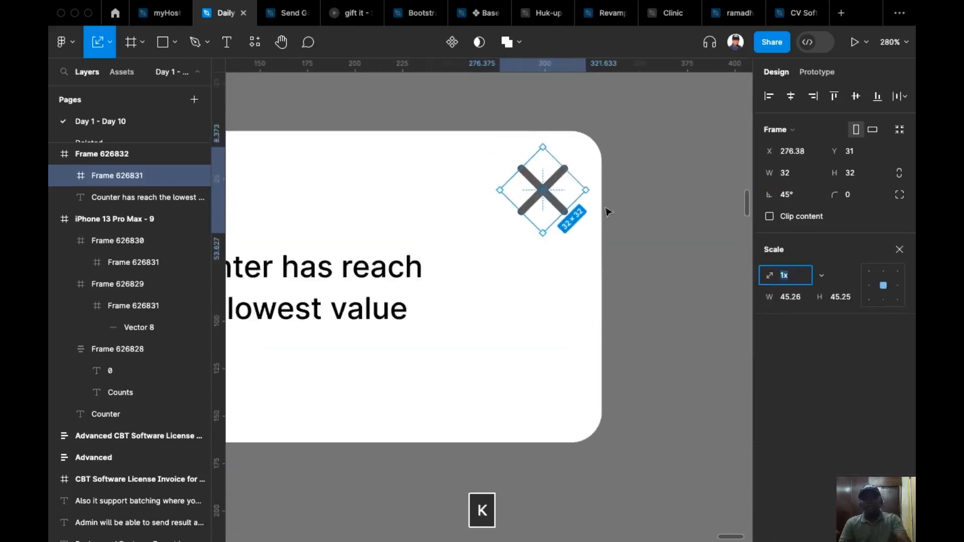
left_click_drag(544, 232, 541, 193)
scroll(641, 246, "down", 5)
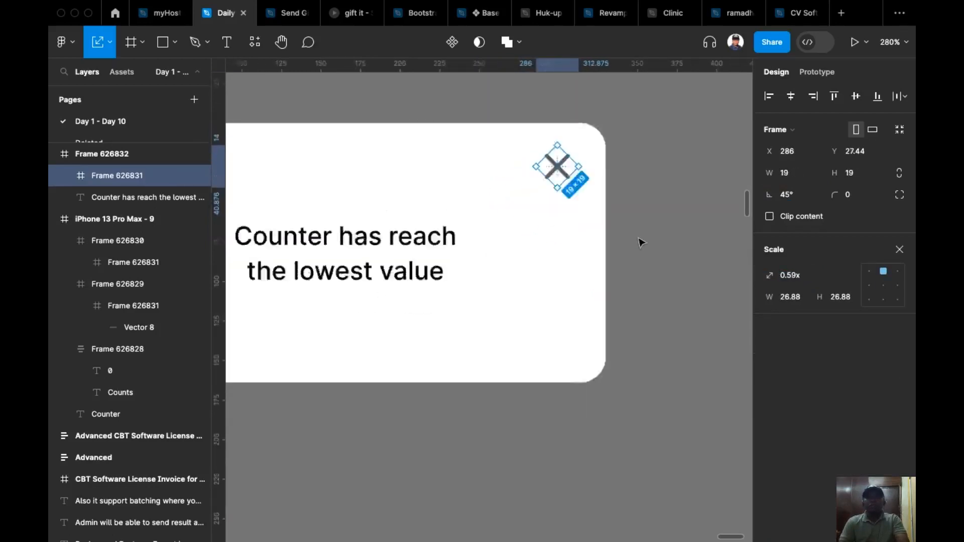
Add an On click interaction with the Close overlay action to the close icon.
left_click(824, 72)
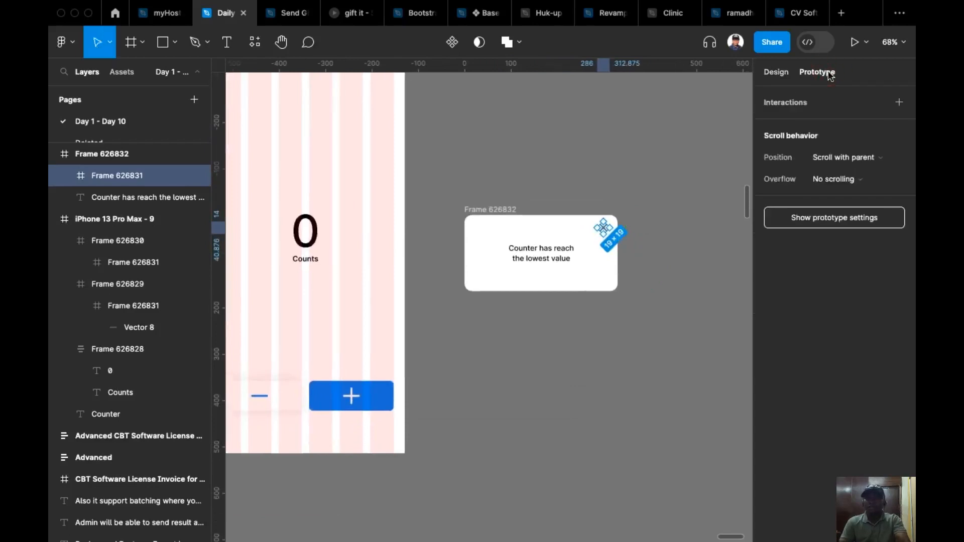
left_click(898, 103)
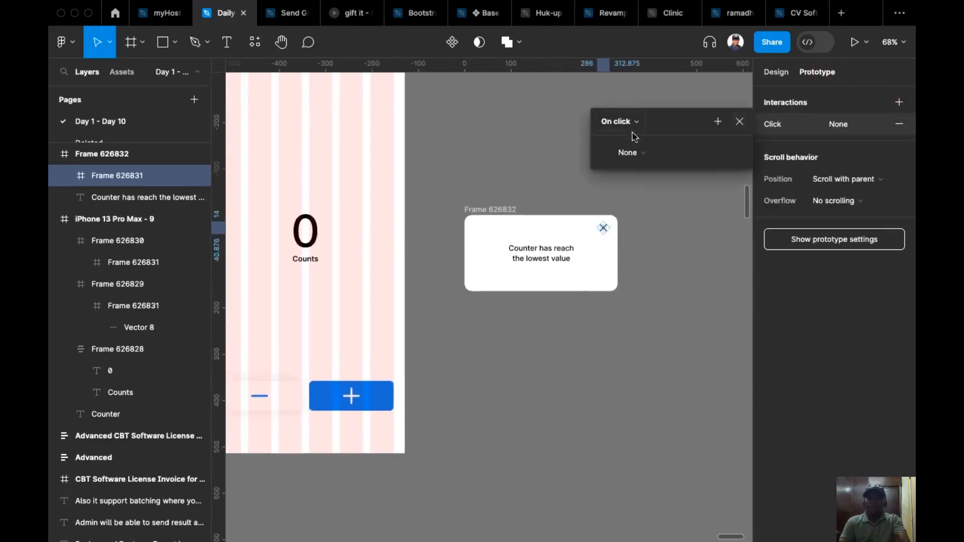
left_click(640, 154)
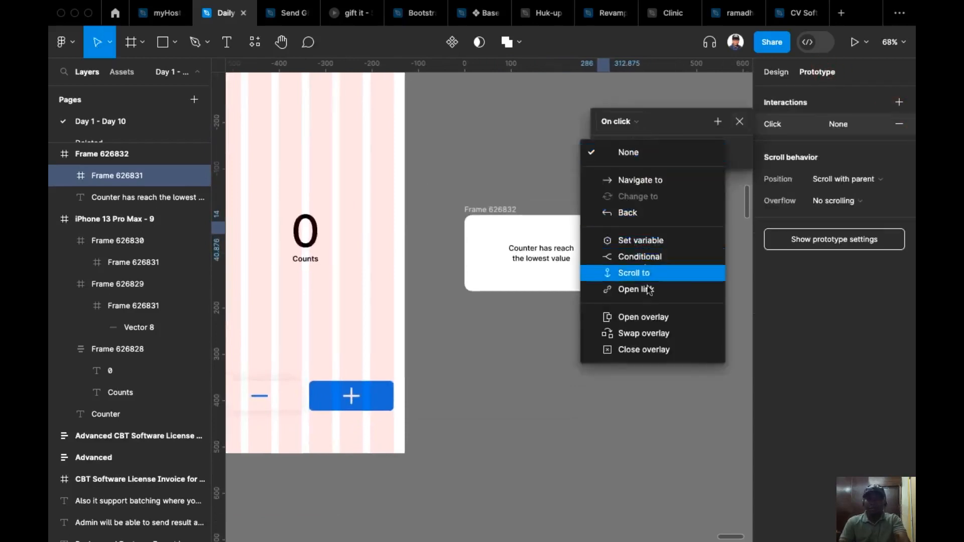
left_click(661, 352)
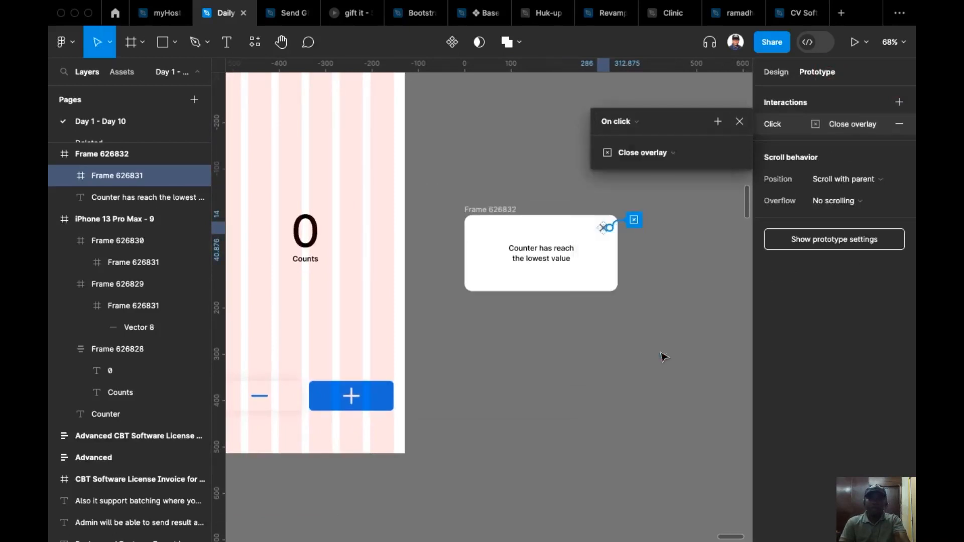
left_click(556, 414)
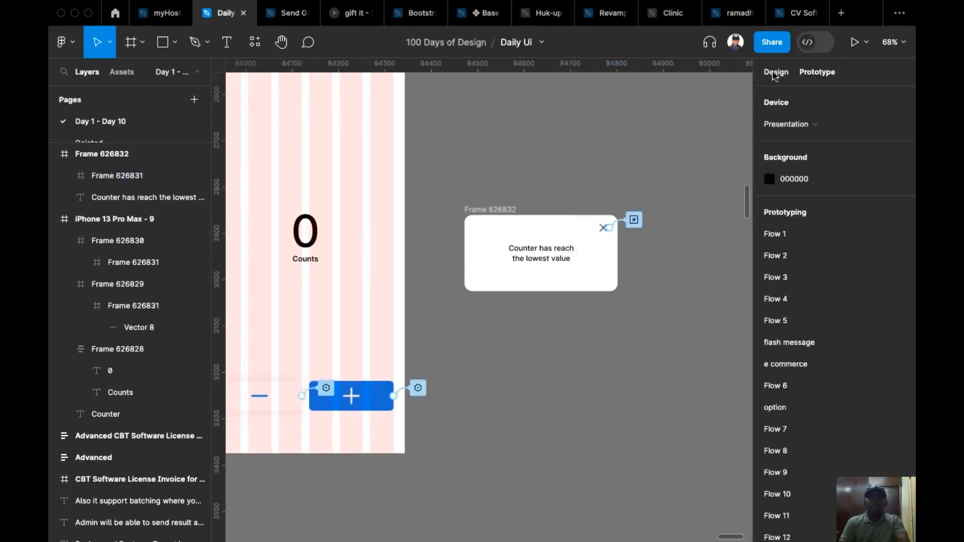
Set the condition in the minus button's click interaction to count < 0 and add an Open overlay action under it.
left_click_drag(525, 389, 607, 271)
scroll(607, 271, "up", 2)
scroll(624, 198, "up", 2)
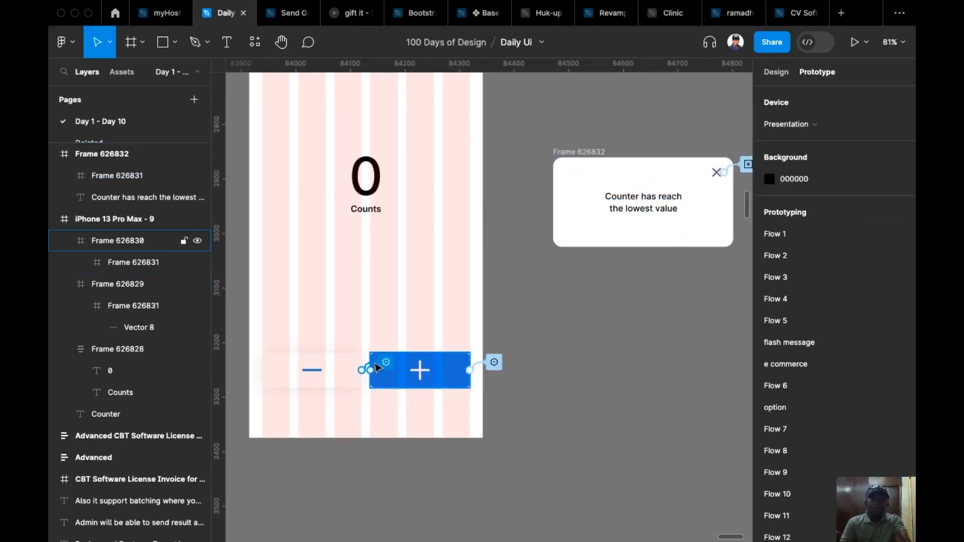
left_click(364, 370)
left_click_drag(366, 400, 376, 119)
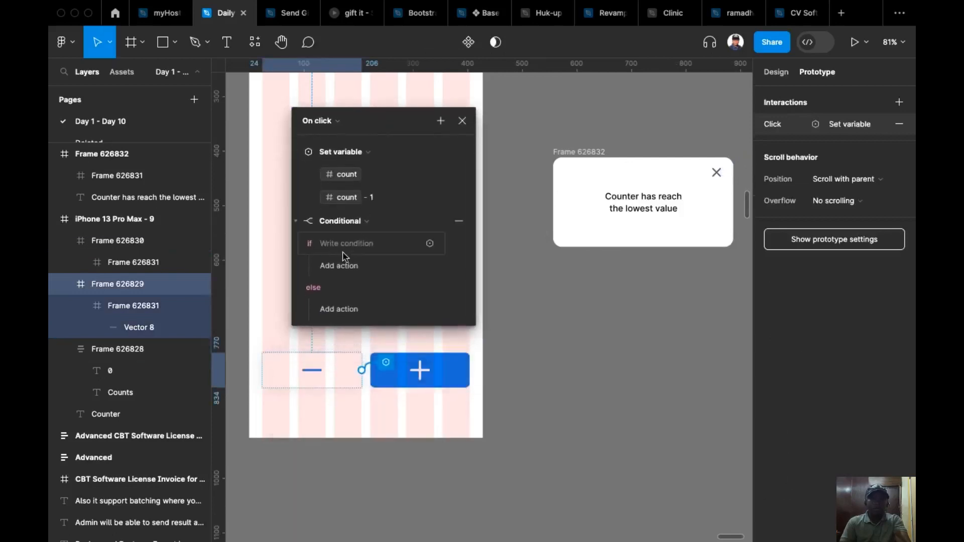
left_click(348, 243)
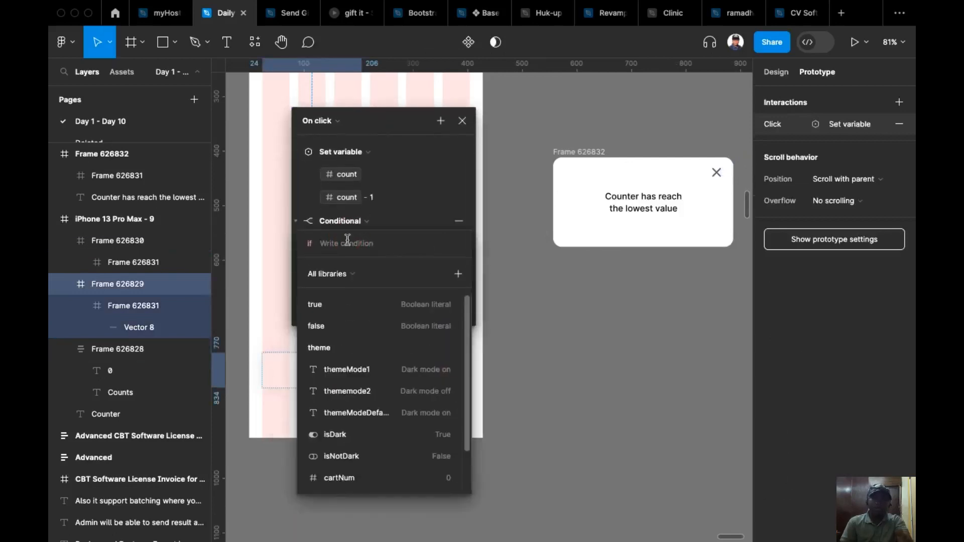
scroll(366, 475, "down", 2)
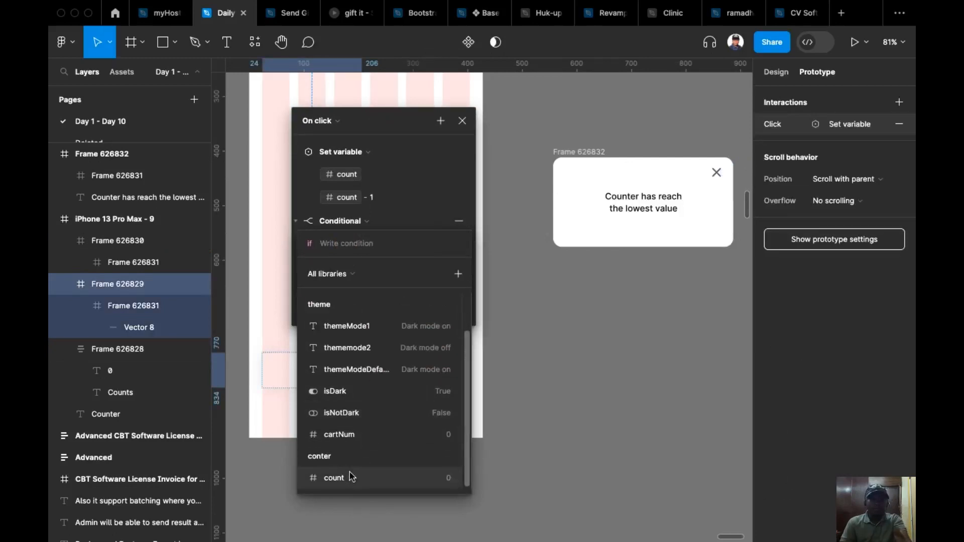
left_click(350, 476)
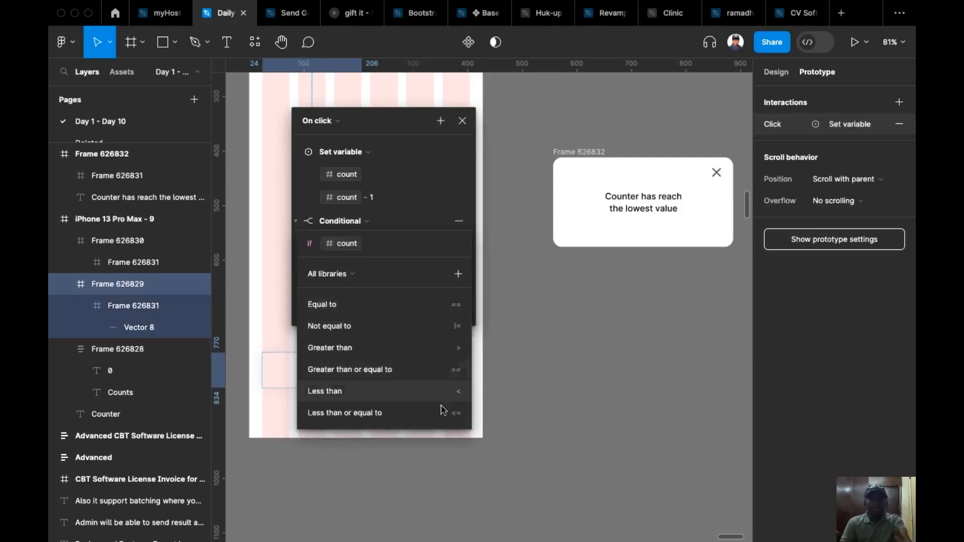
left_click(420, 397)
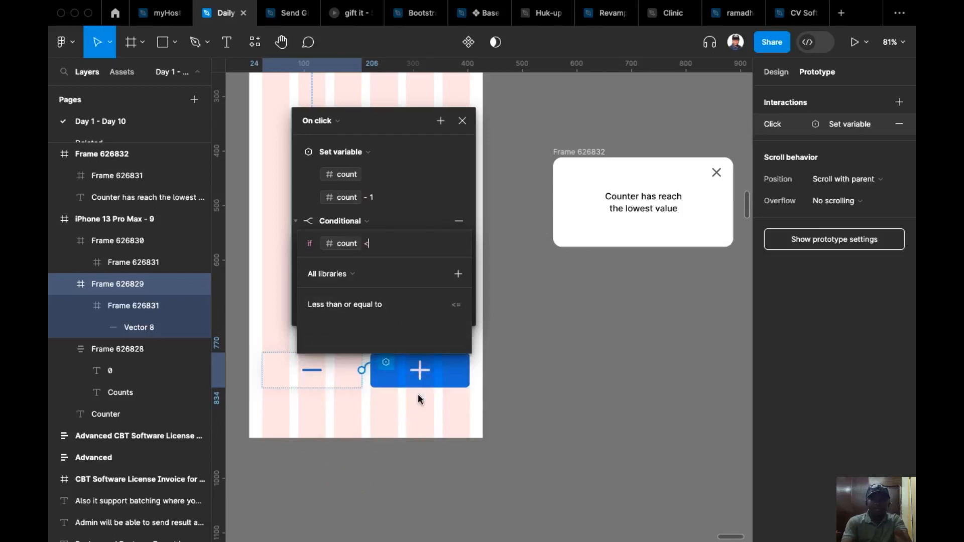
type("0")
key("Return")
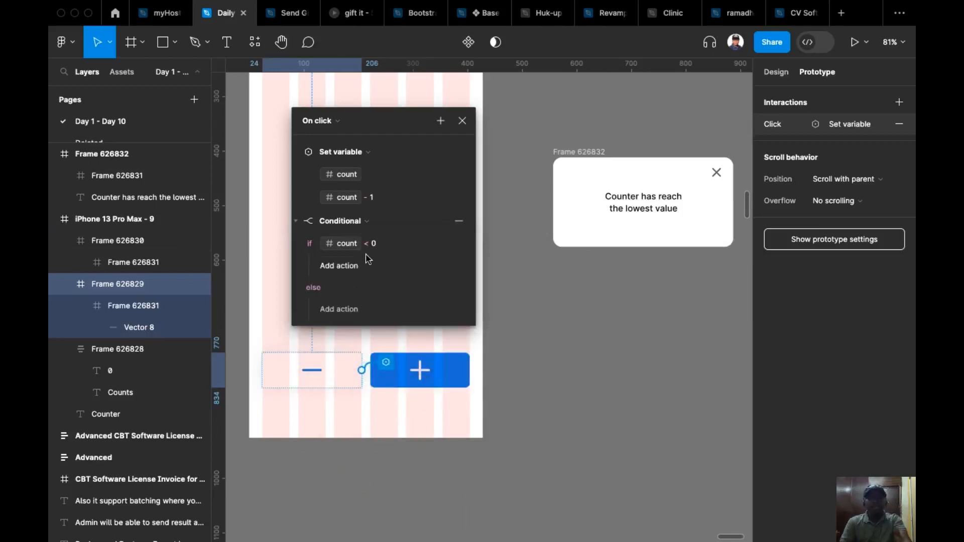
left_click(339, 267)
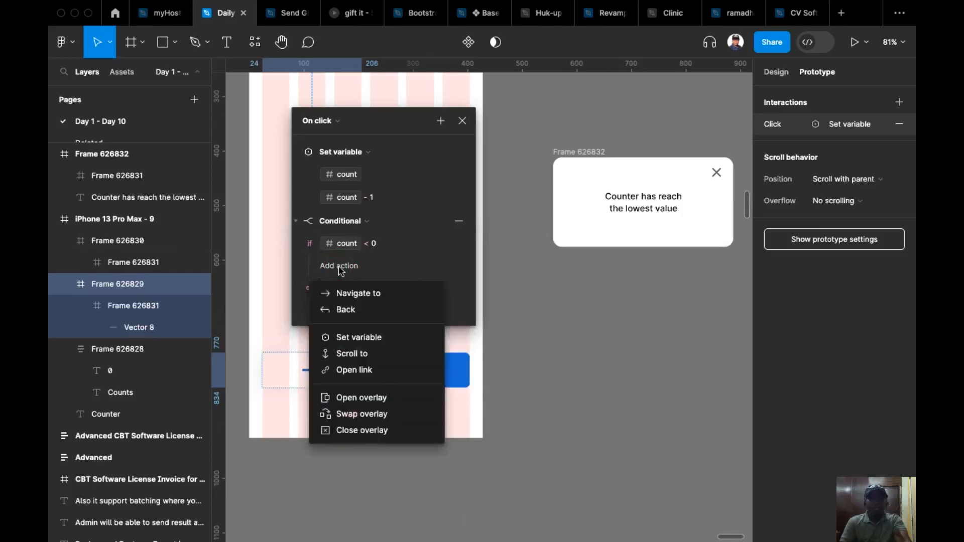
left_click(382, 399)
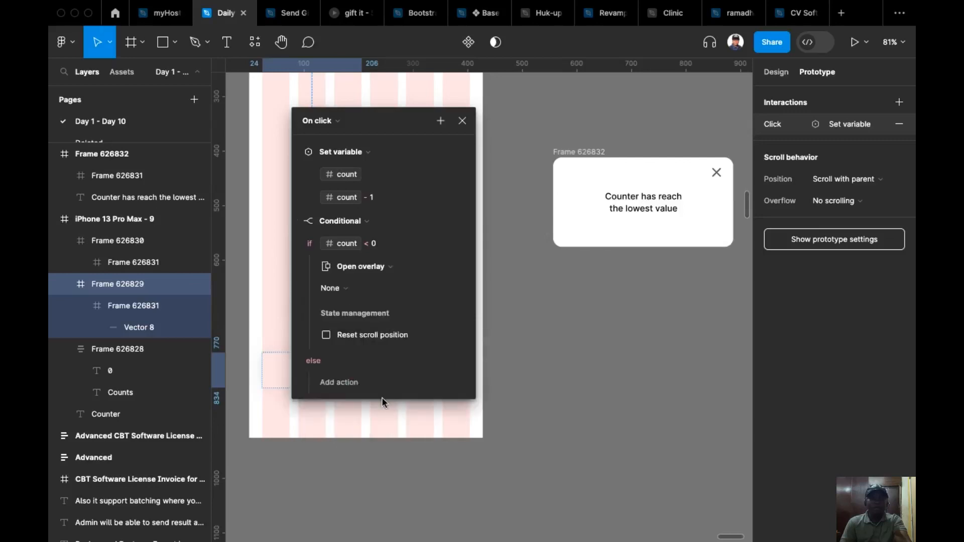
Rename the message card's frame as counterOverlay.
left_click(569, 153)
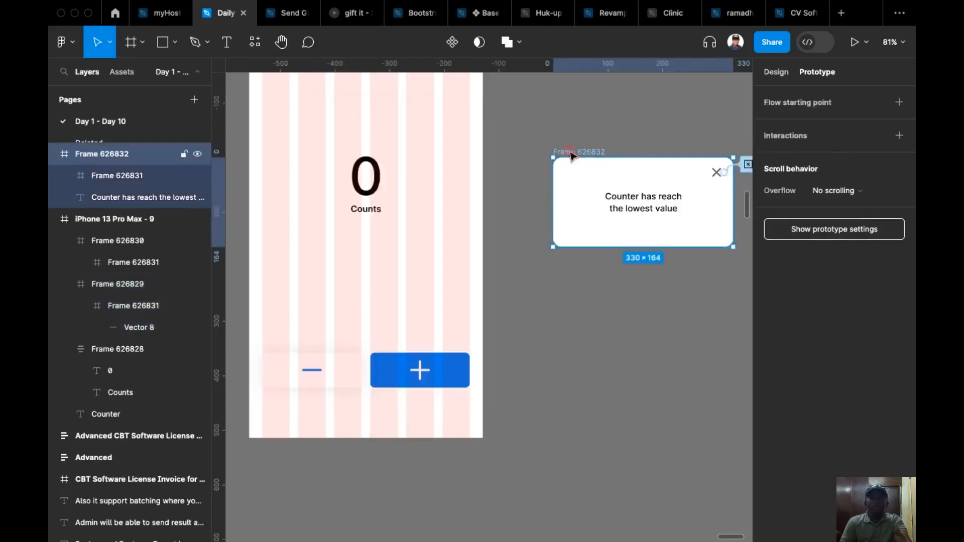
double_click(570, 152)
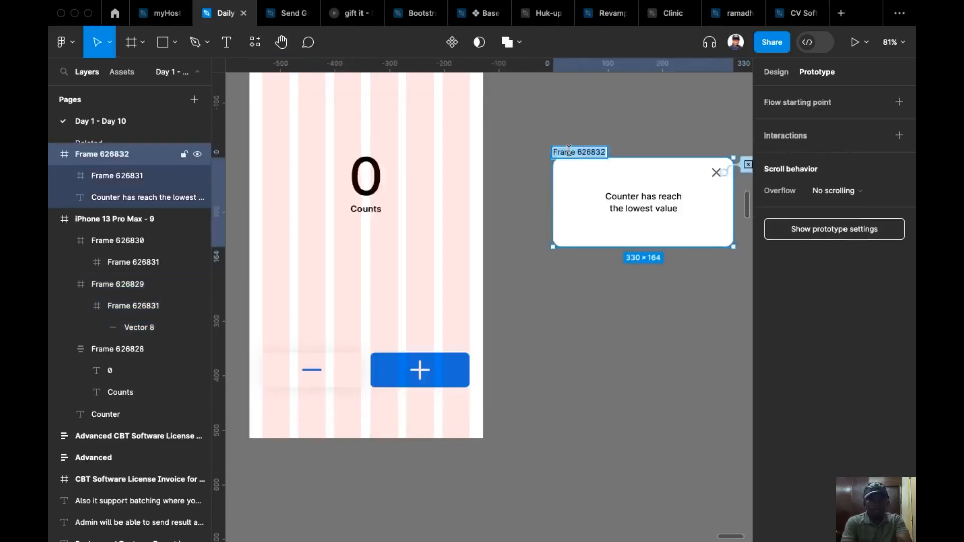
type("countyer")
key("BackSpace")
key("BackSpace")
key("BackSpace")
key("BackSpace")
type("erOverlay")
key("Return")
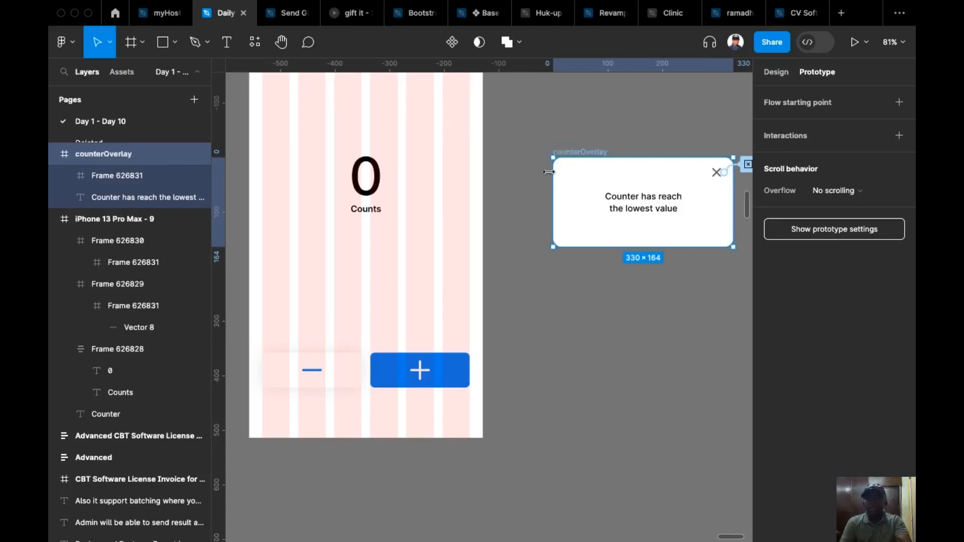
Choose counterOverlay as the overlay opened by the minus button's conditional action.
left_click(332, 360)
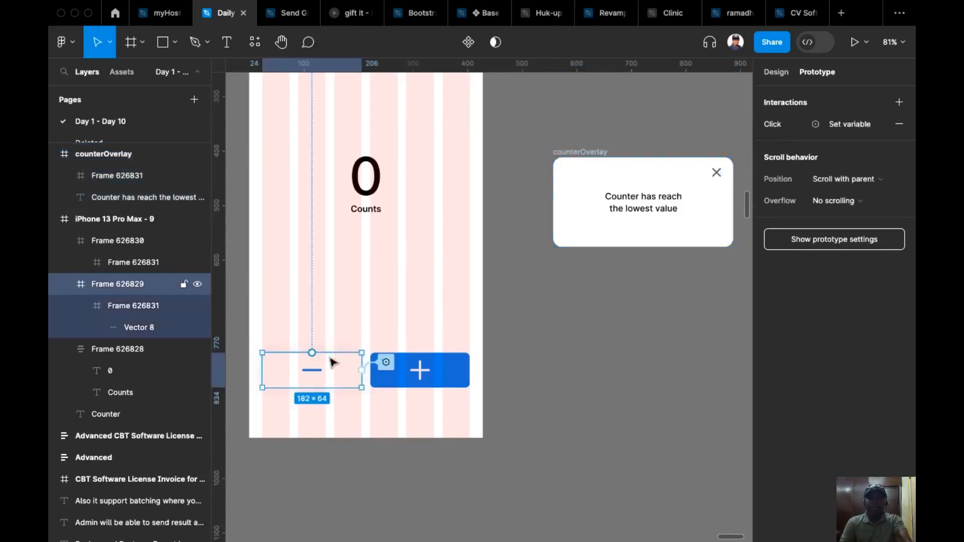
left_click(362, 370)
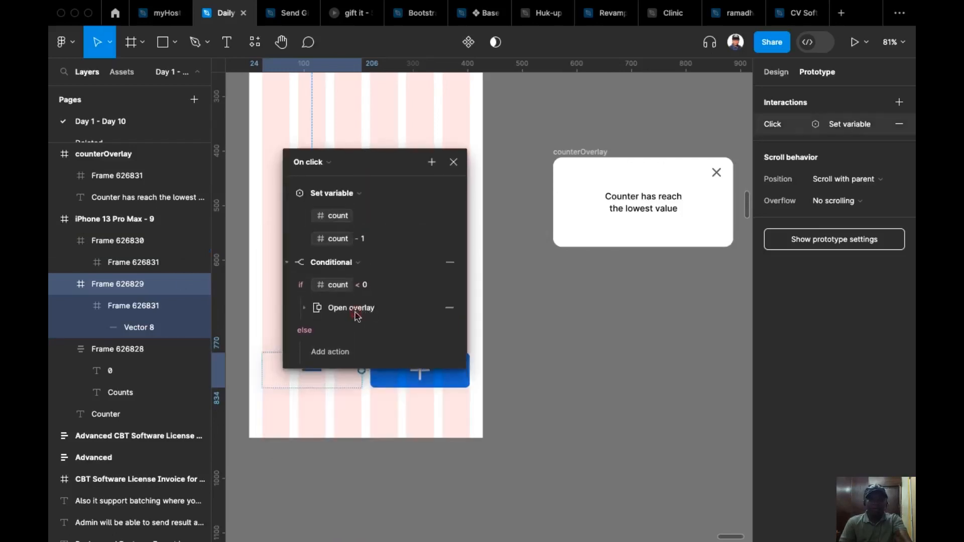
left_click(303, 308)
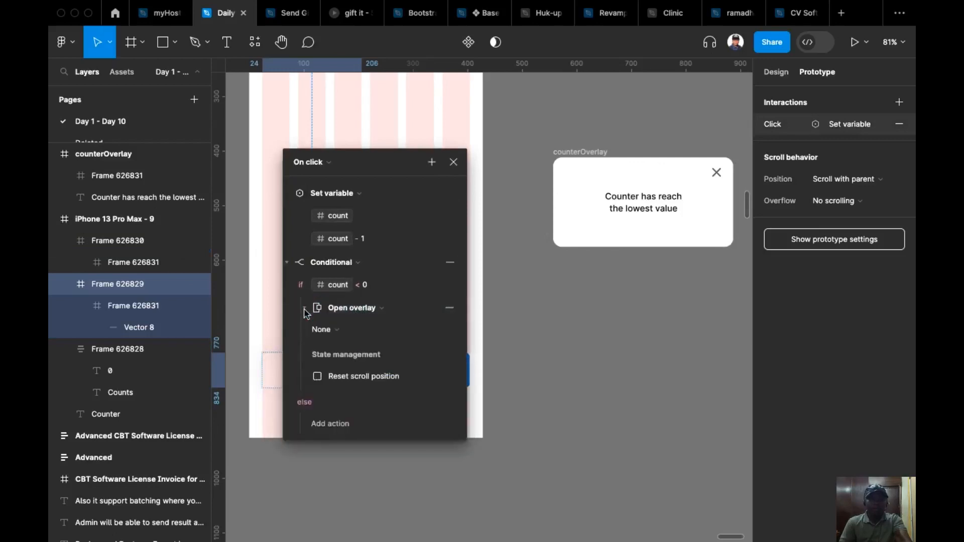
left_click(331, 335)
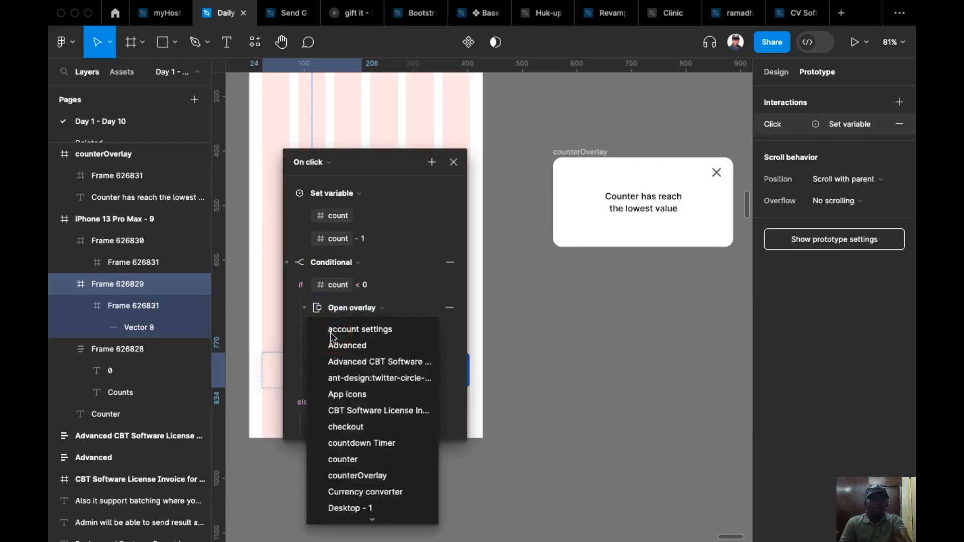
left_click(370, 476)
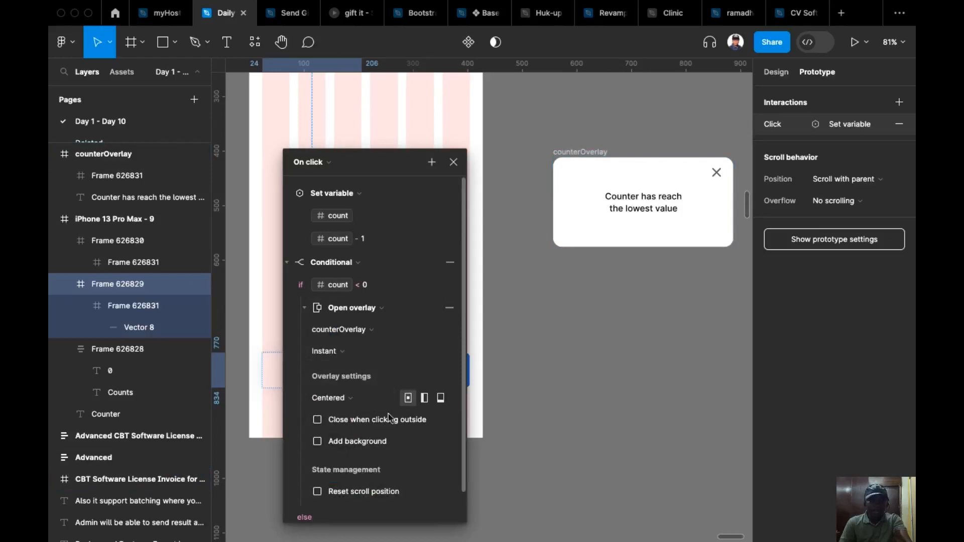
Add a background behind the overlay and set its opacity to 40%.
left_click(318, 442)
left_click(392, 464)
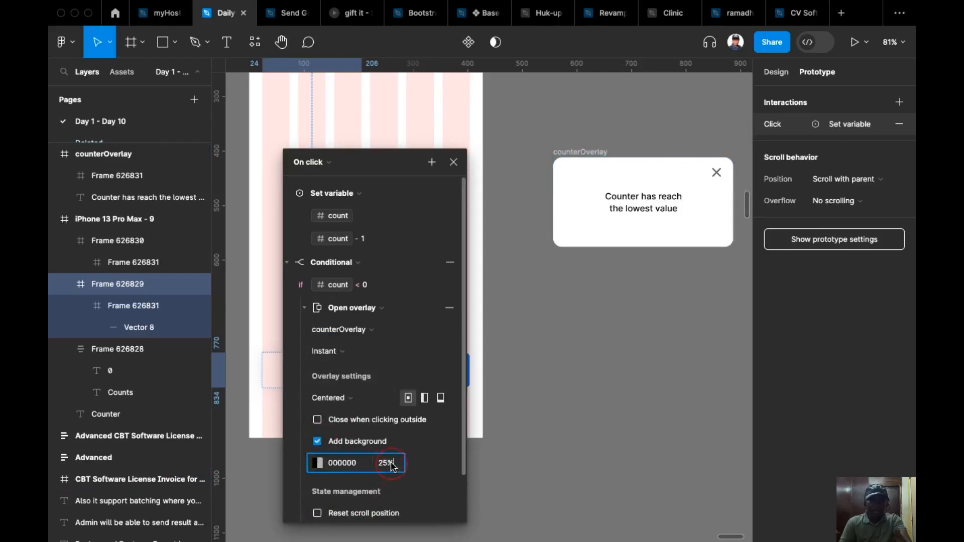
type("40")
key("Return")
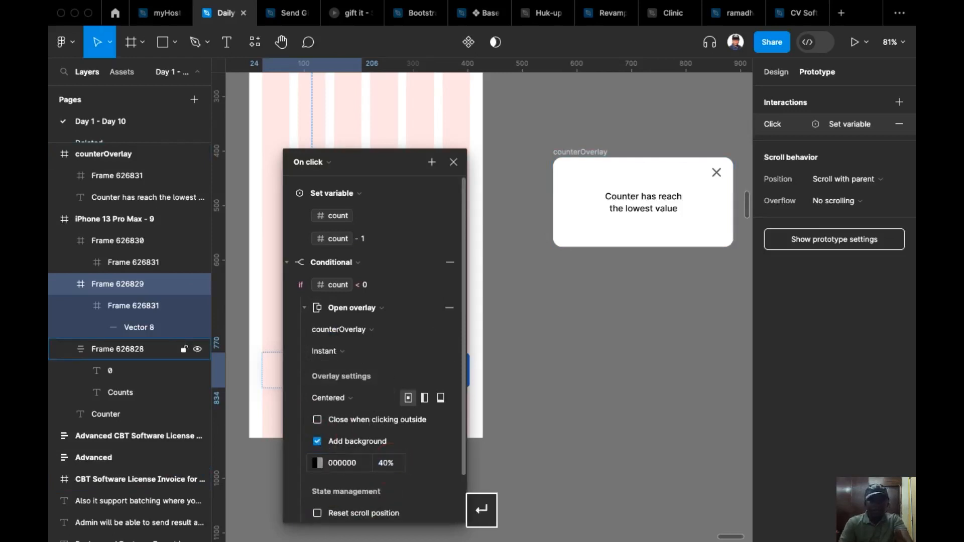
scroll(399, 432, "down", 2)
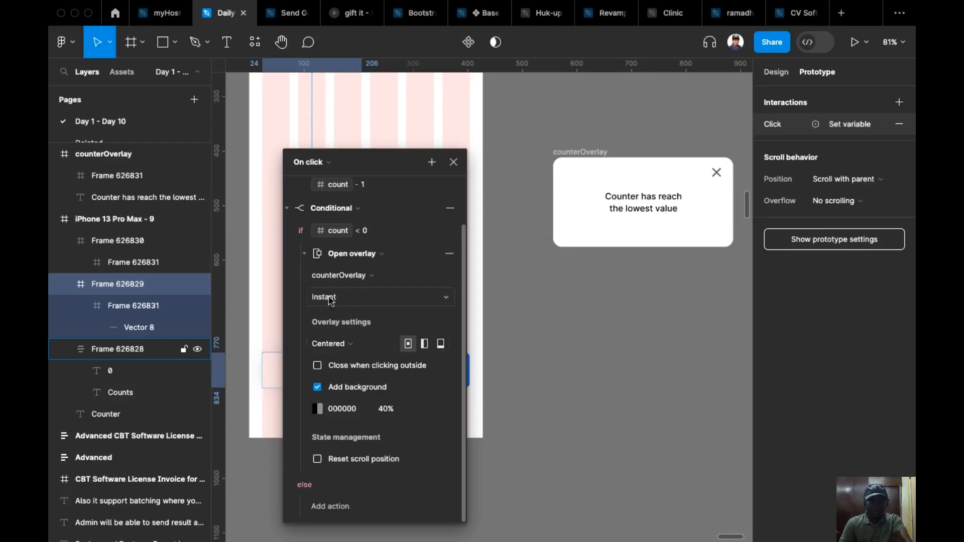
Close the minus button's interaction settings and preview Flow 13, counting up twice and down three times, and dismiss the overlay.
left_click(290, 210)
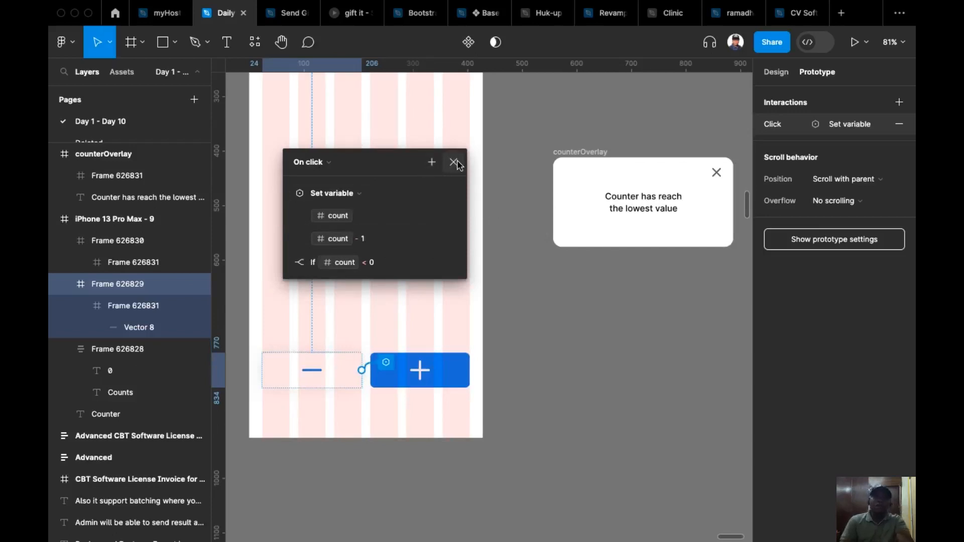
left_click(290, 366)
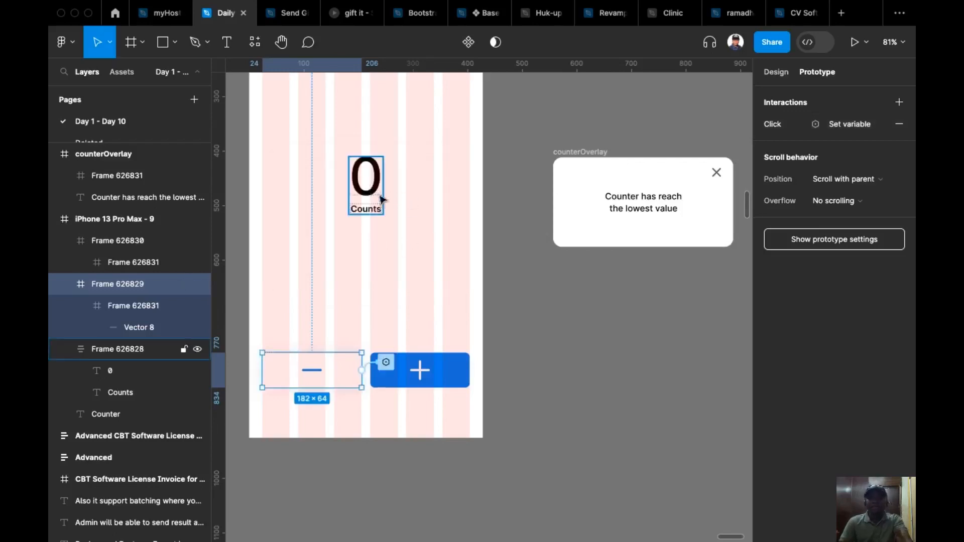
left_click_drag(537, 151, 622, 305)
left_click_drag(615, 224, 613, 289)
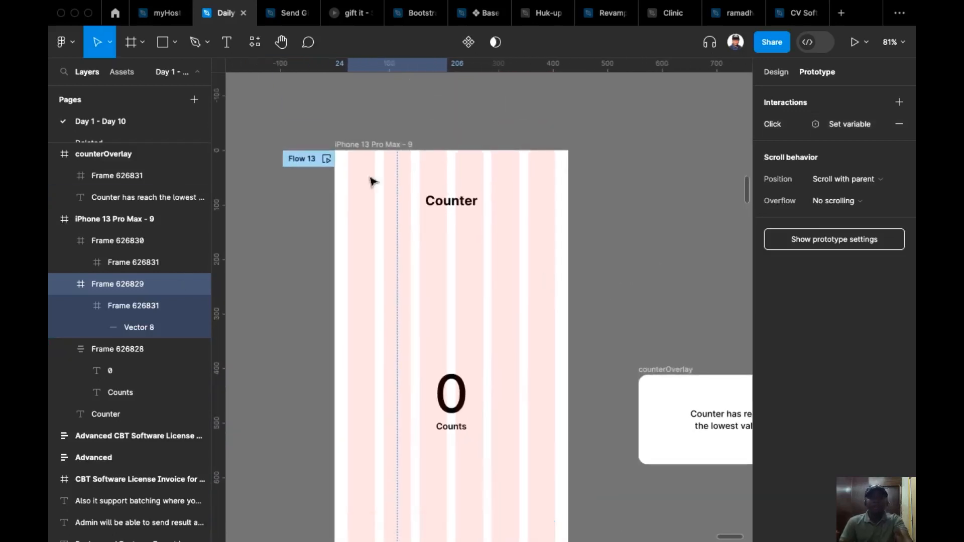
left_click(326, 160)
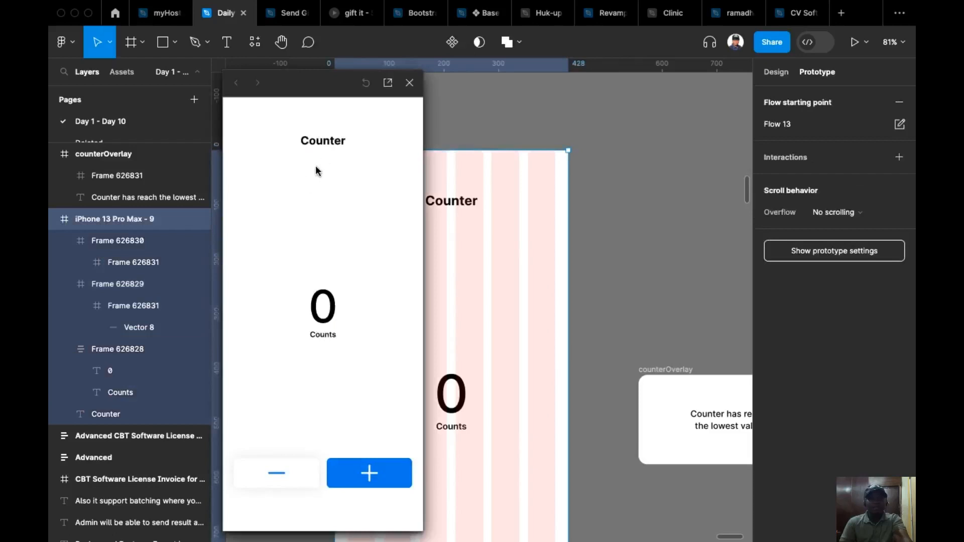
left_click(366, 475)
left_click(367, 473)
left_click(286, 481)
left_click(287, 482)
left_click(286, 482)
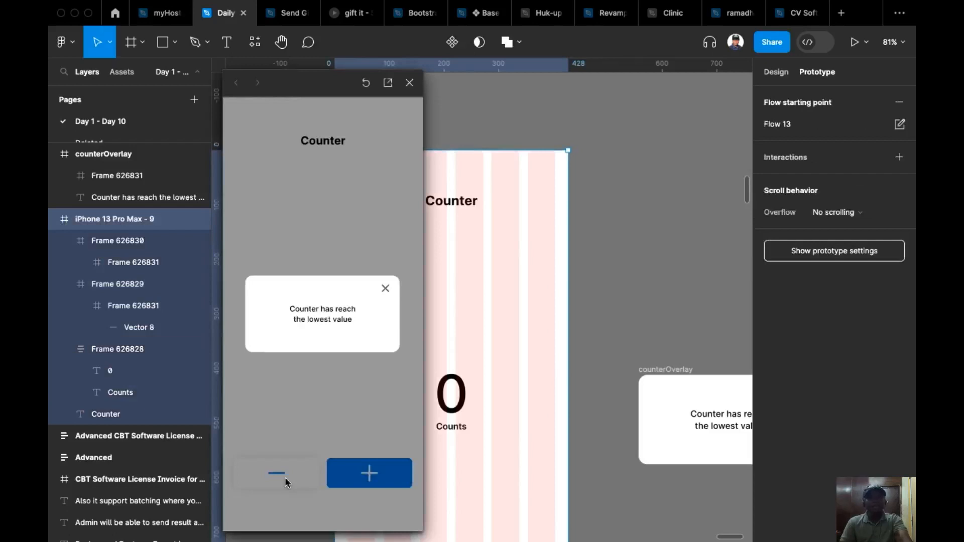
left_click(387, 291)
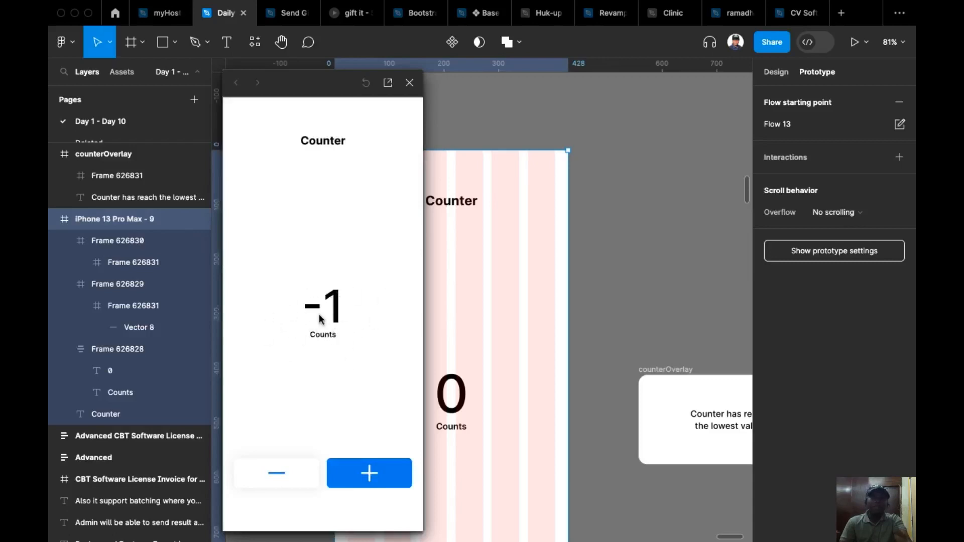
Lower the count twice more in the preview, dismissing the overlay each time, and close the preview.
left_click(284, 480)
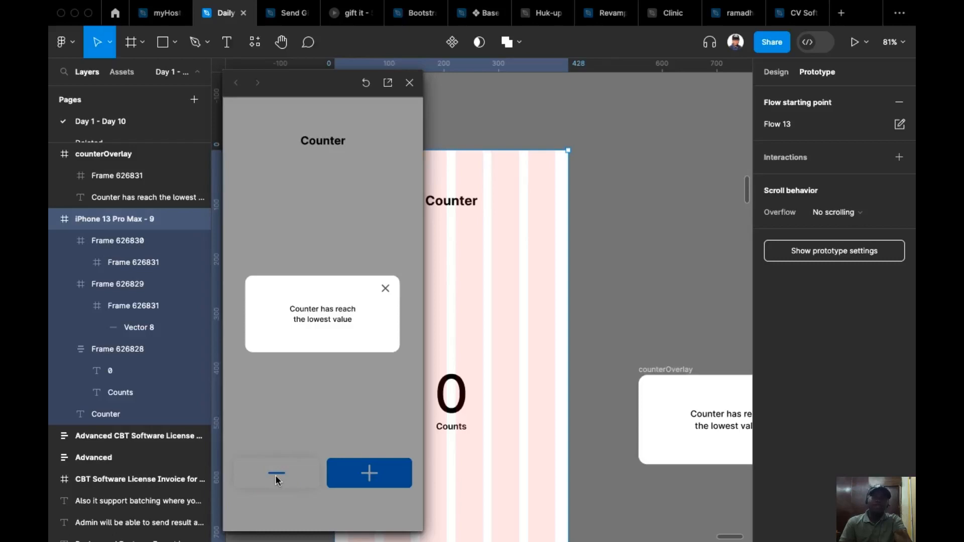
left_click(386, 294)
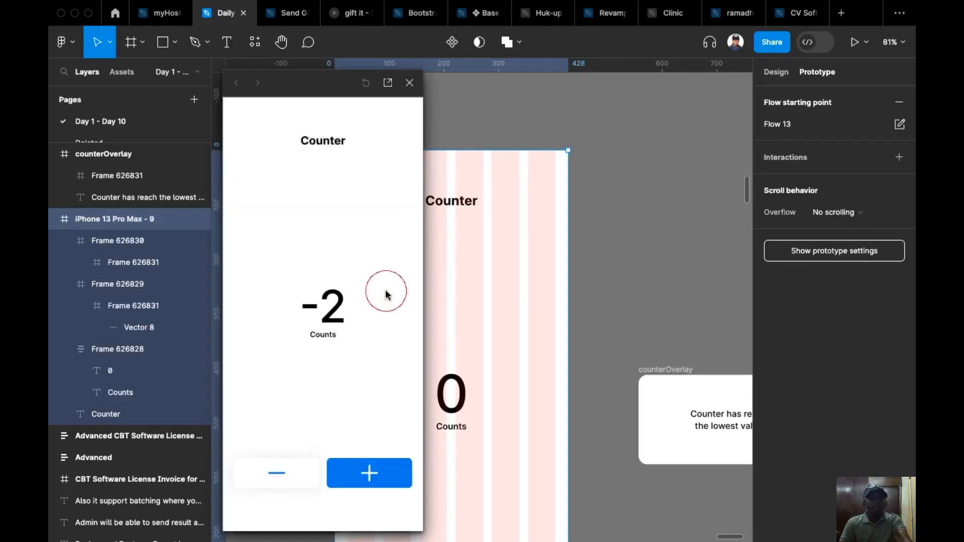
left_click(277, 479)
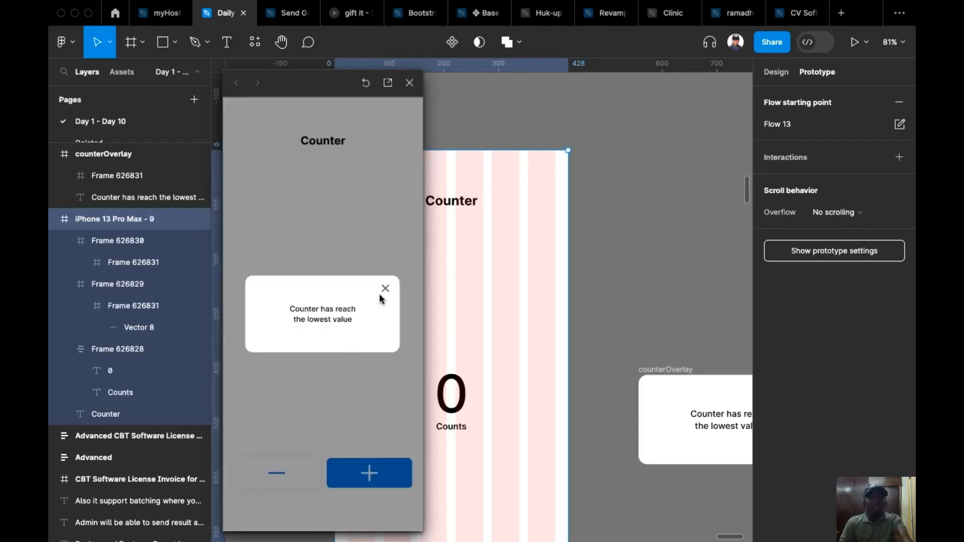
left_click(386, 294)
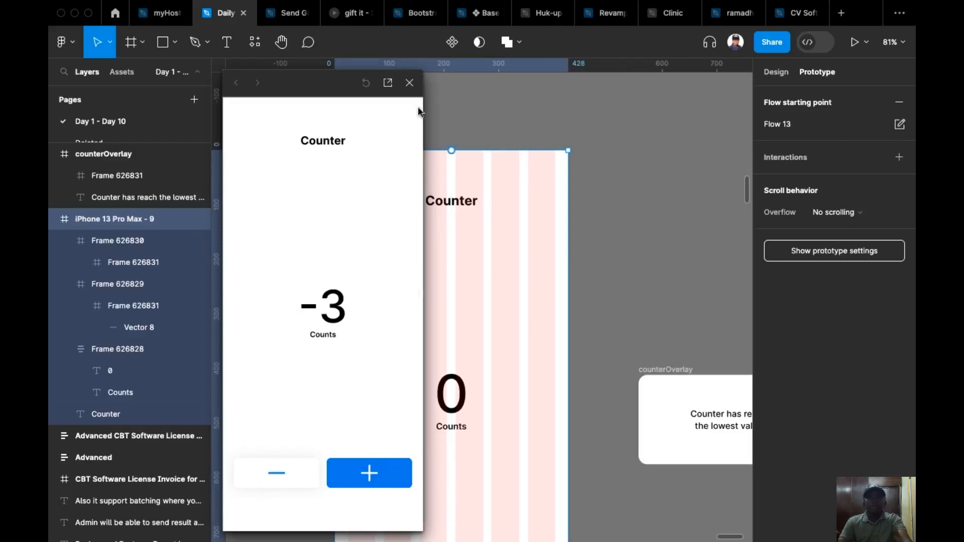
left_click(409, 82)
Add a nested Set variable action for count under the count < 0 condition in the minus button's click interaction.
scroll(466, 267, "down", 2)
scroll(466, 266, "down", 5)
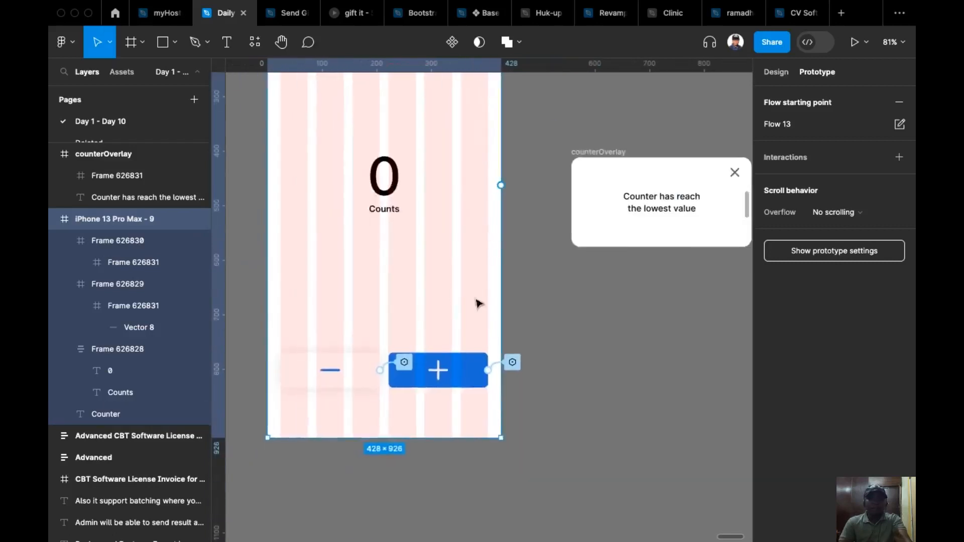
left_click(393, 370)
left_click_drag(394, 398, 450, 119)
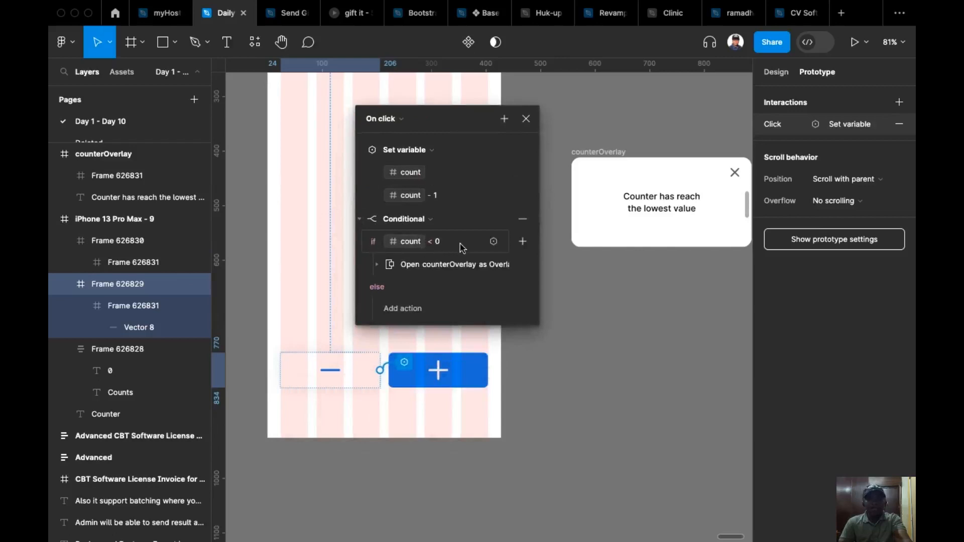
left_click(377, 267)
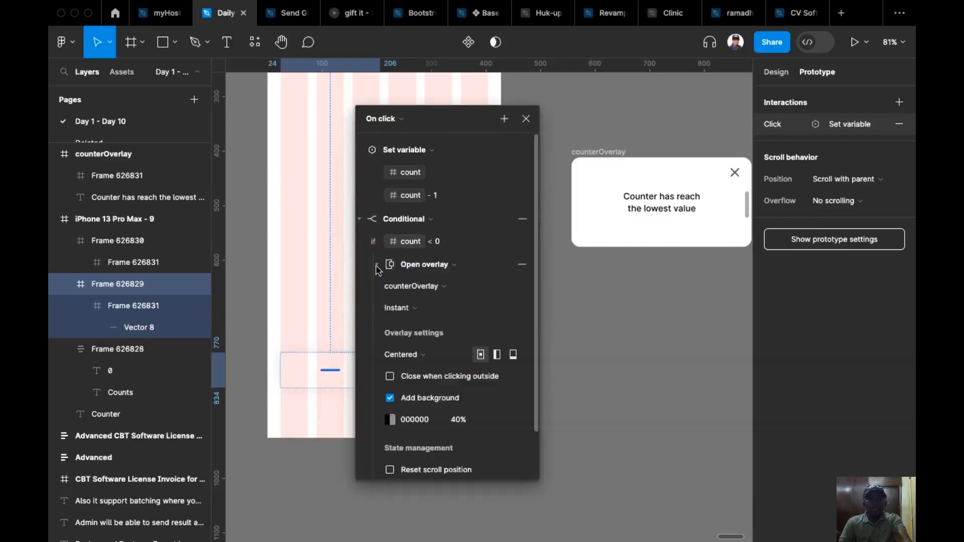
left_click(379, 266)
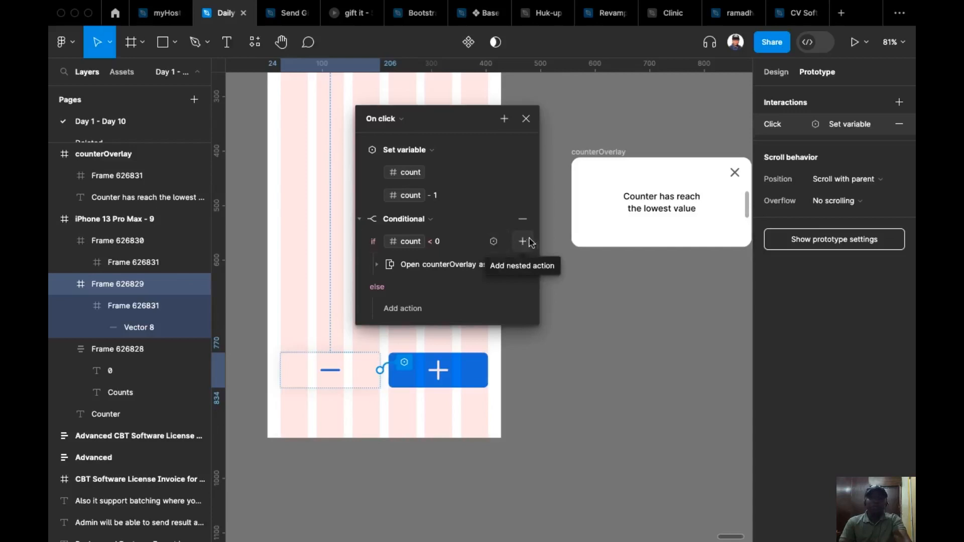
left_click(524, 243)
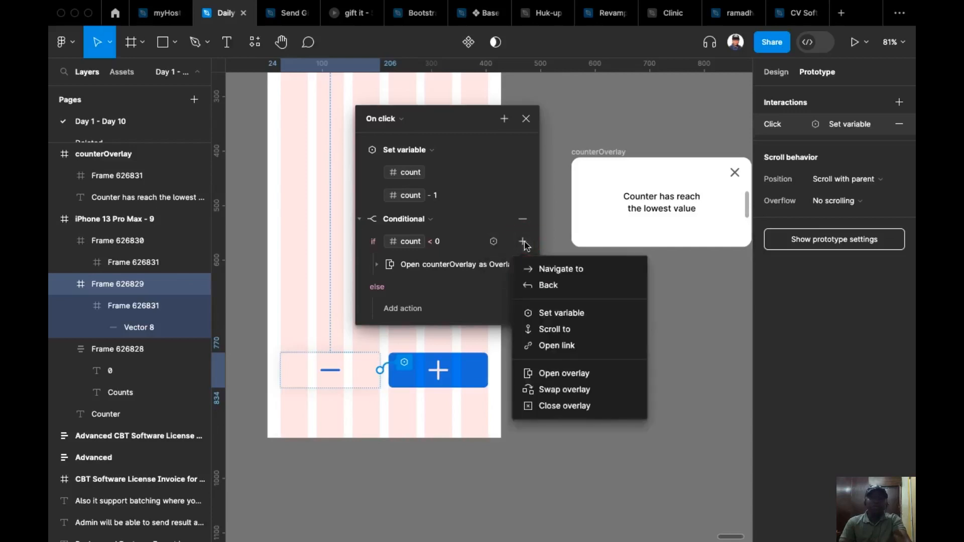
left_click(560, 313)
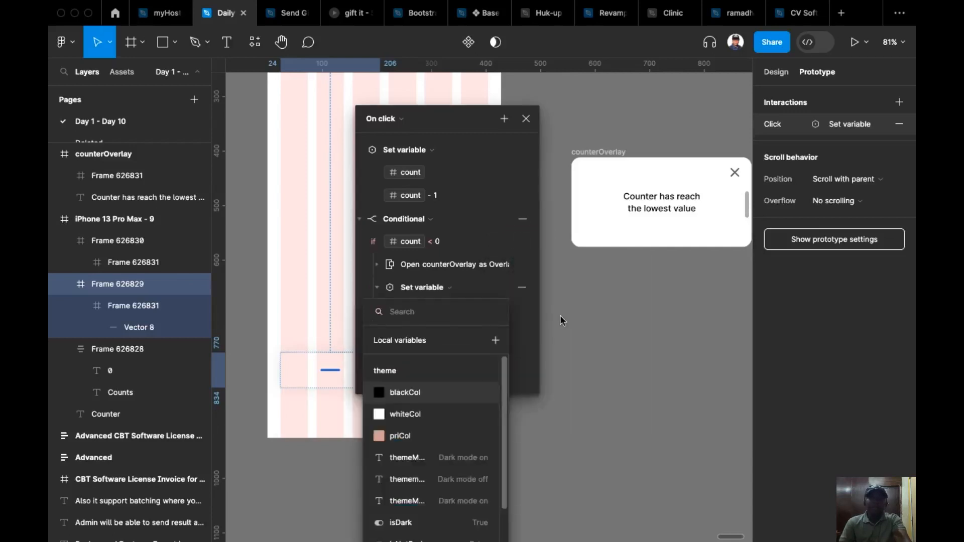
scroll(452, 411, "down", 3)
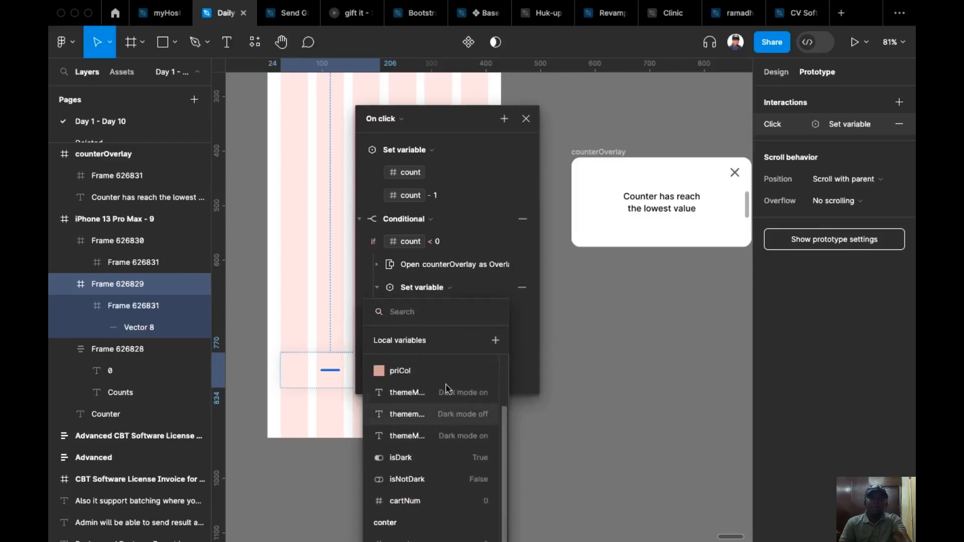
left_click(415, 536)
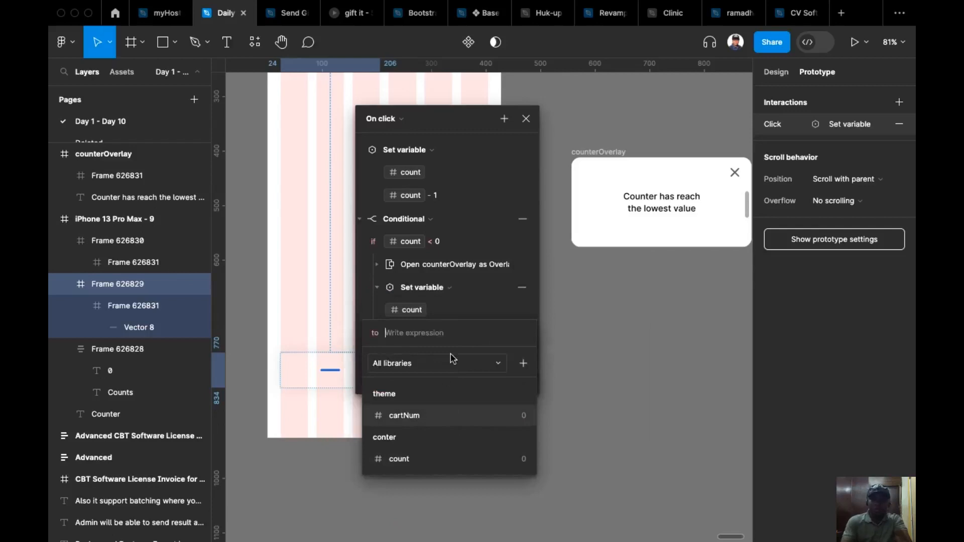
type("=0")
key("Return")
key("Return")
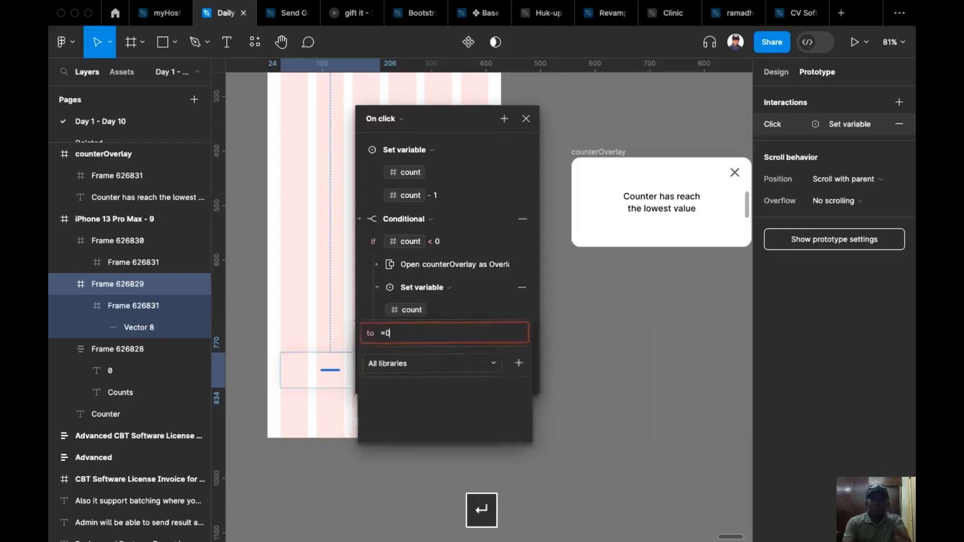
key("BackSpace")
key("BackSpace")
Set the nested action's value for the count variable to 0 and close the interaction settings.
type("0")
key("Return")
left_click(577, 348)
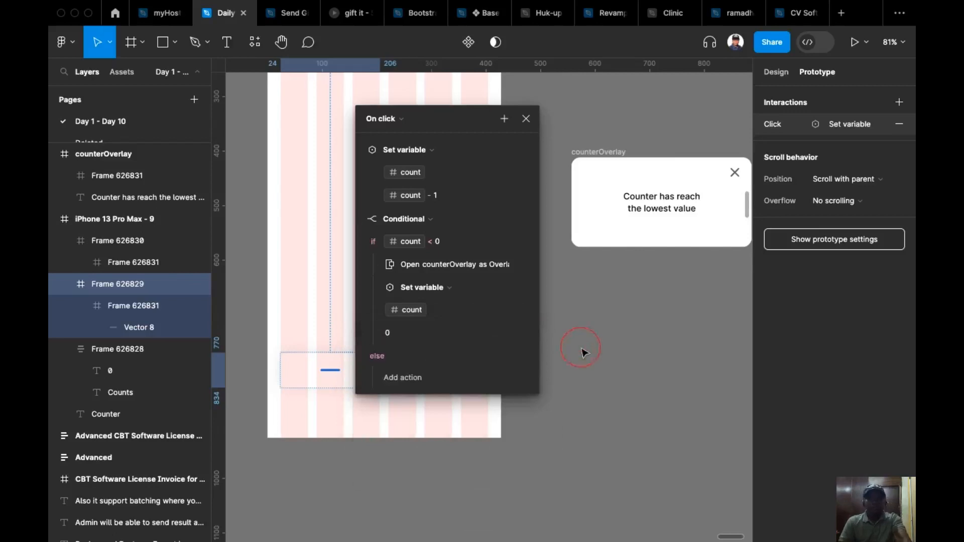
Examine the minus button's click actions, including those nested under its condition, and close the interaction settings.
left_click(397, 369)
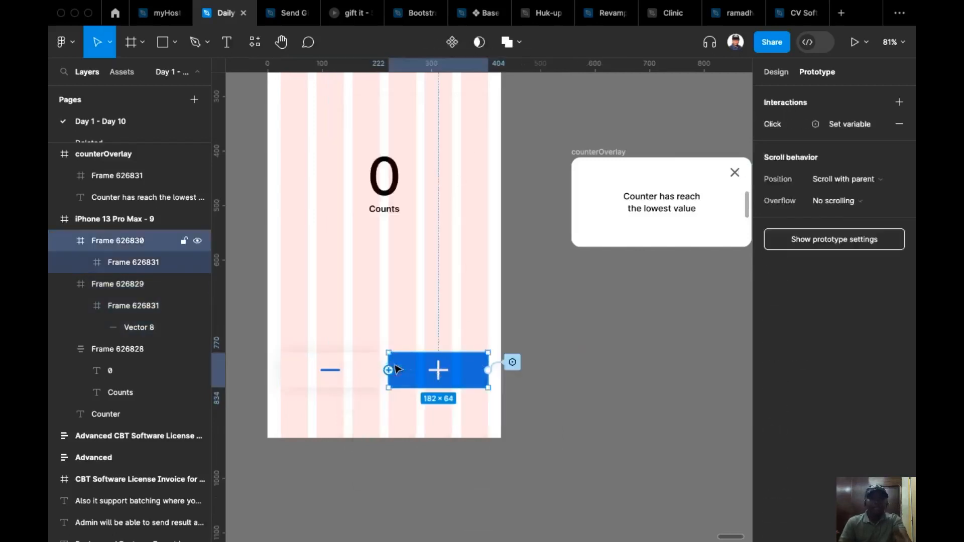
left_click(371, 373)
left_click(389, 368)
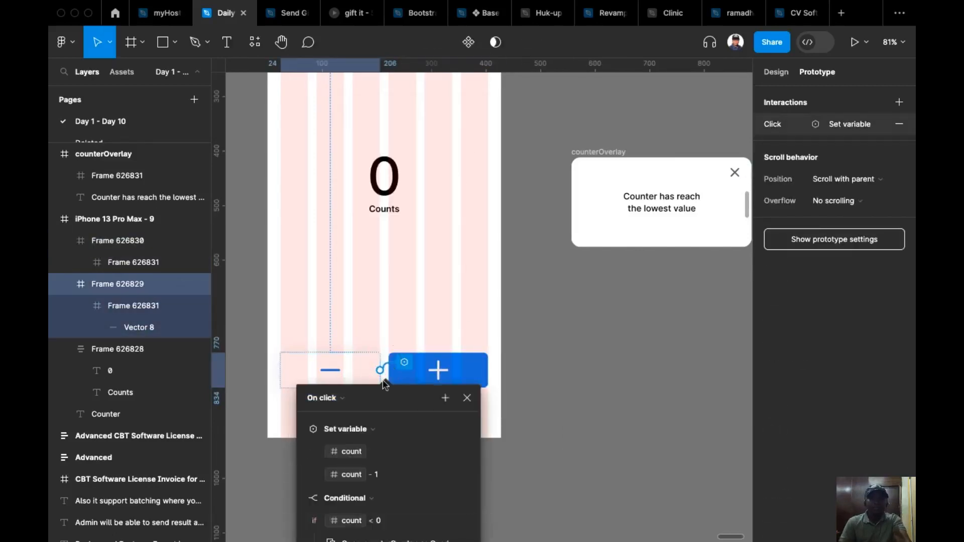
left_click_drag(394, 398, 393, 117)
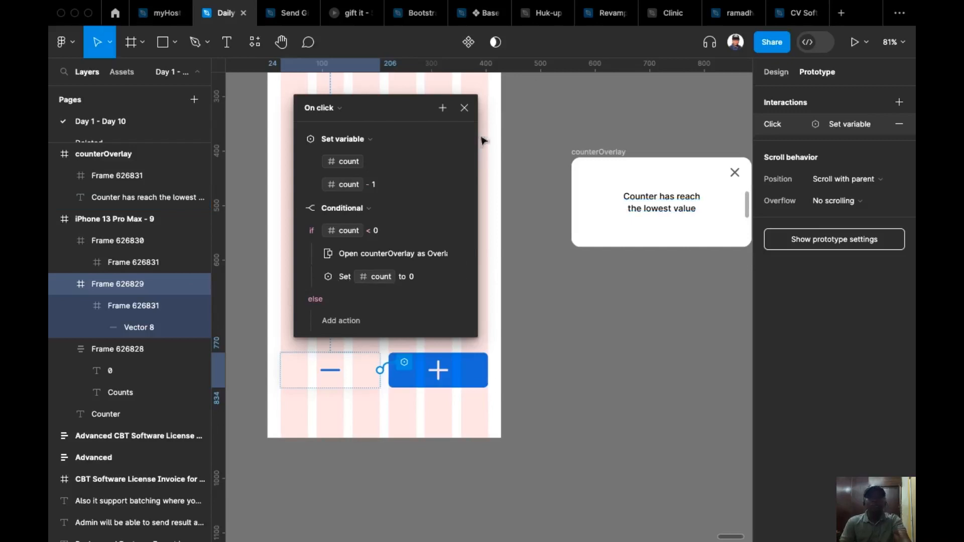
left_click(464, 107)
Preview Flow 13 again, counting up three times and down four times, and dismiss the lowest-value overlay.
scroll(583, 161, "up", 8)
scroll(583, 161, "left", 2)
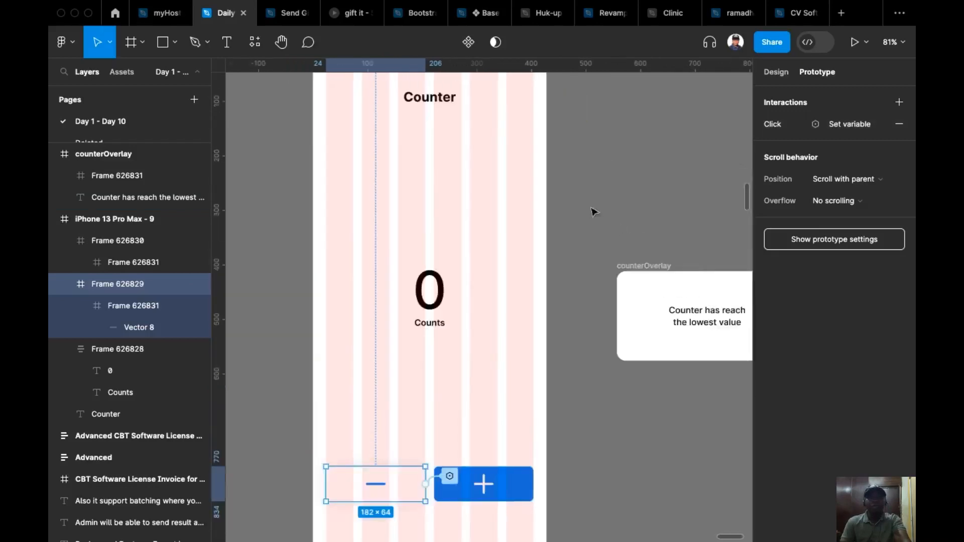
left_click(312, 125)
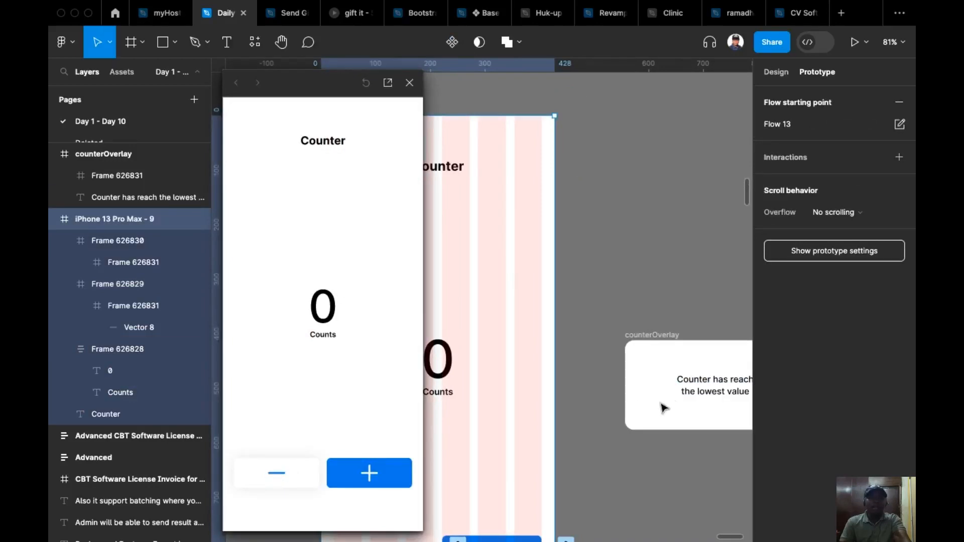
left_click_drag(667, 398, 627, 357)
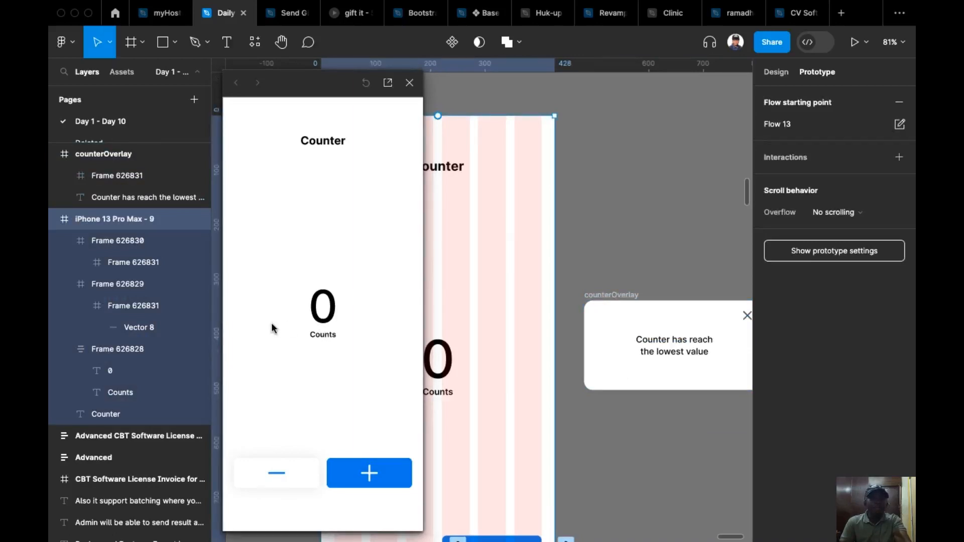
left_click(370, 472)
left_click(371, 473)
left_click(370, 473)
left_click(277, 474)
left_click(276, 474)
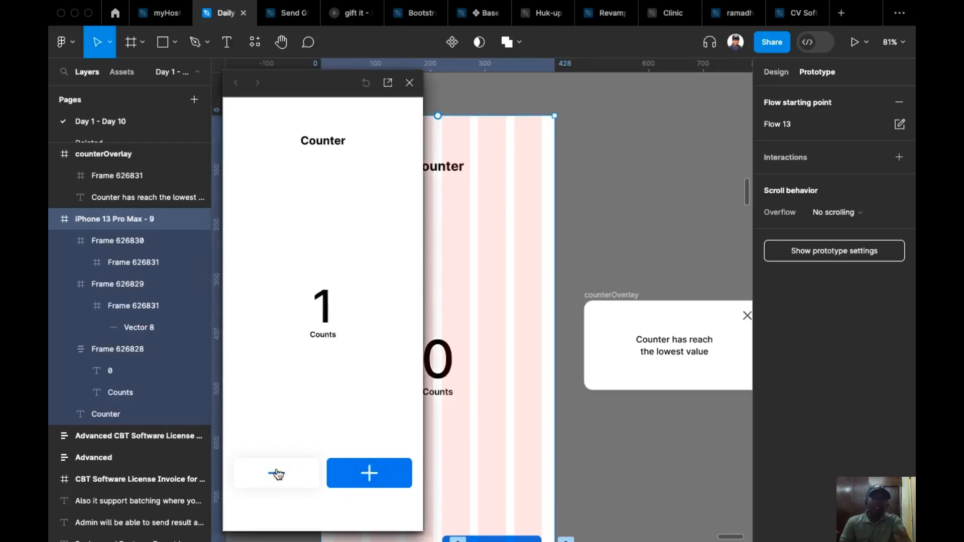
left_click(277, 474)
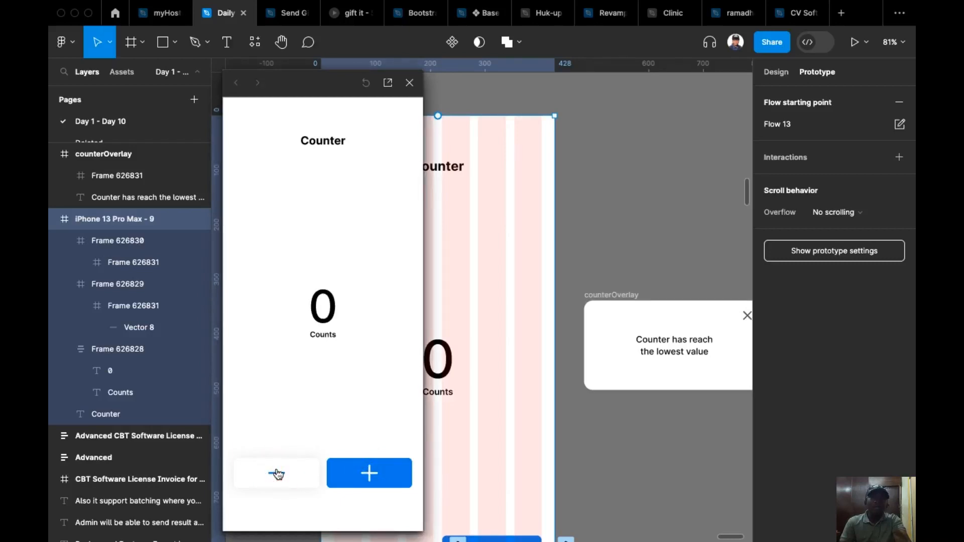
left_click(277, 474)
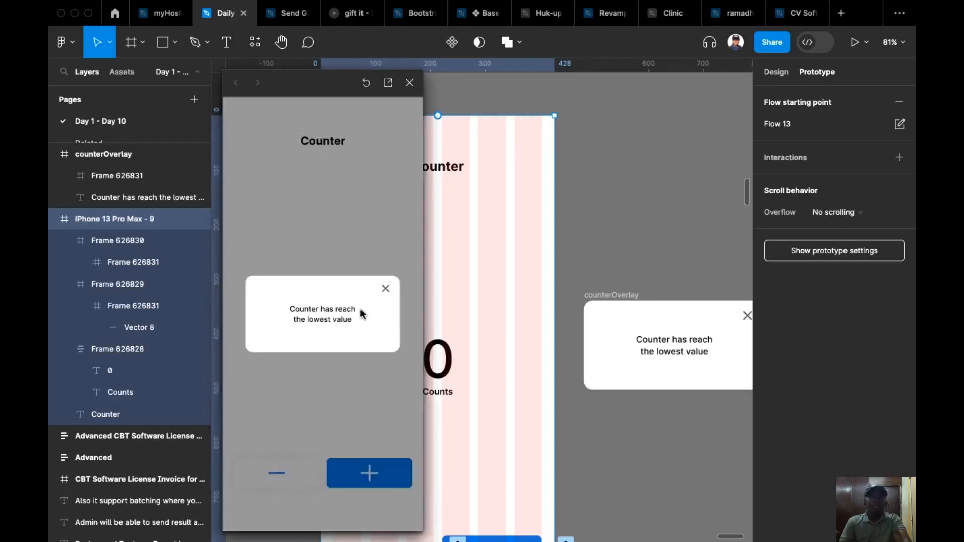
left_click(385, 289)
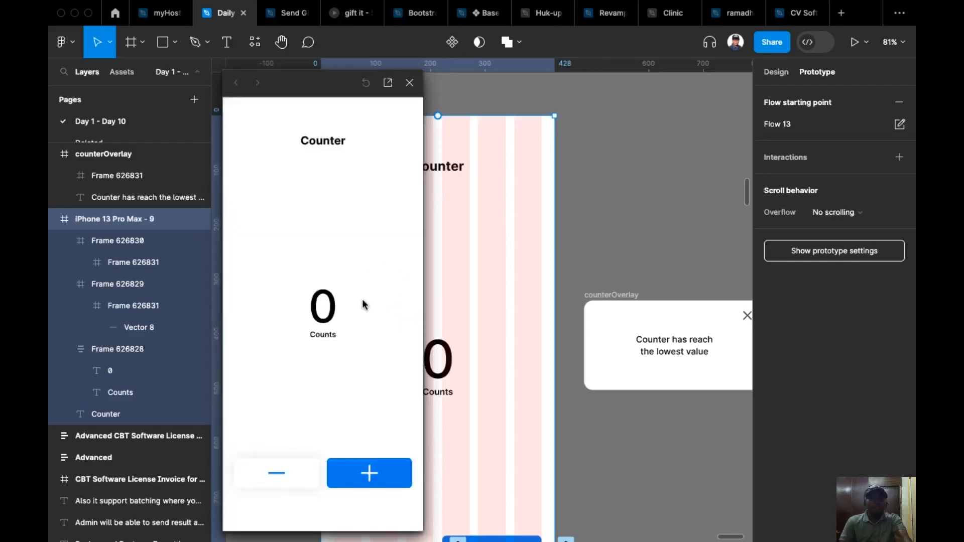
Retrigger the lowest-value overlay twice with the preview's minus button, dismissing it each time.
left_click(277, 473)
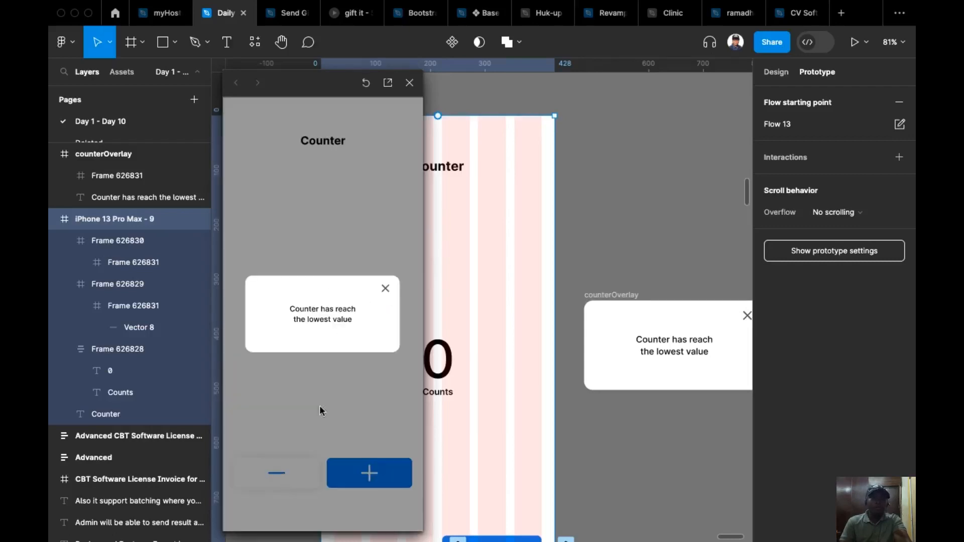
left_click(384, 290)
left_click(269, 470)
left_click(386, 290)
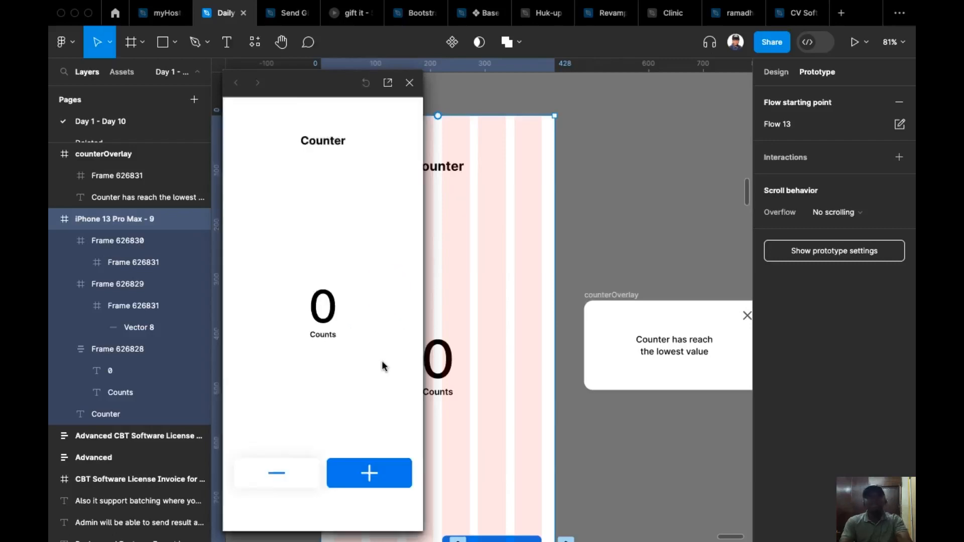